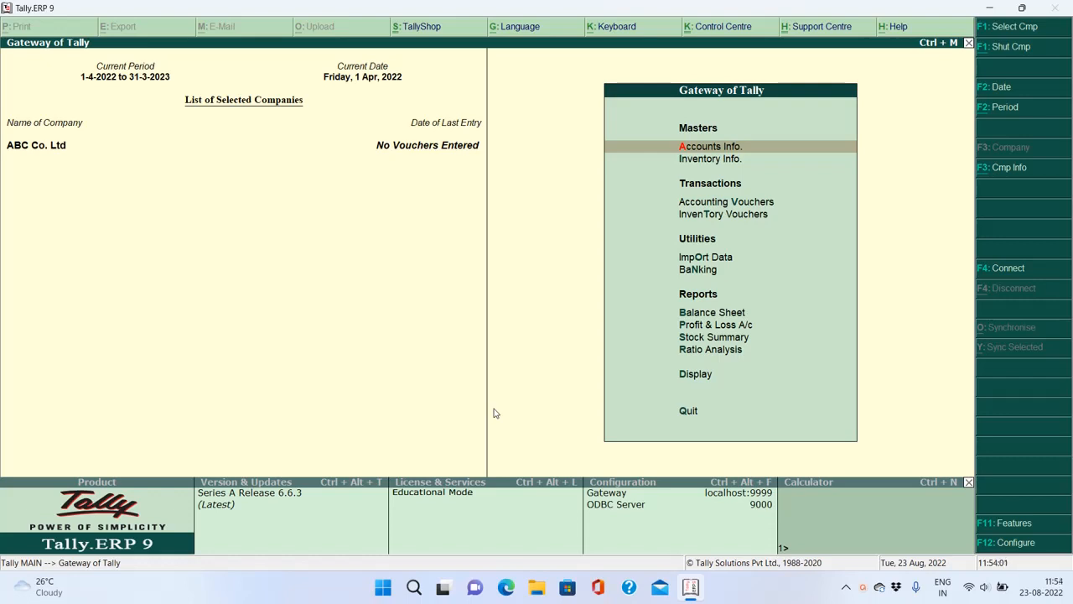
Open the inventory masters of ABC Co. Ltd and look over the available stock master types
key("Down")
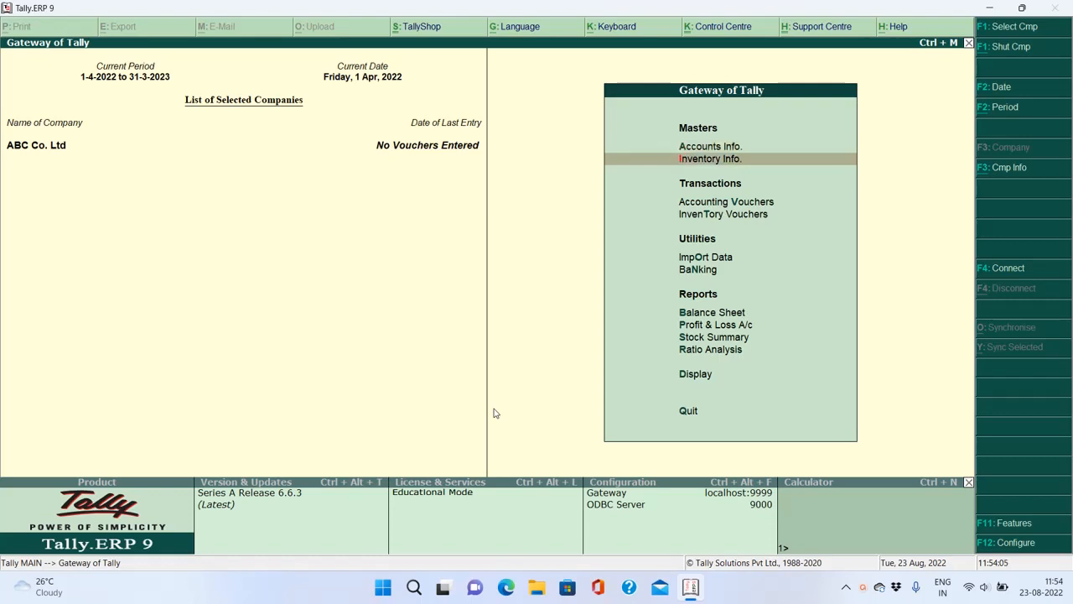
key("Return")
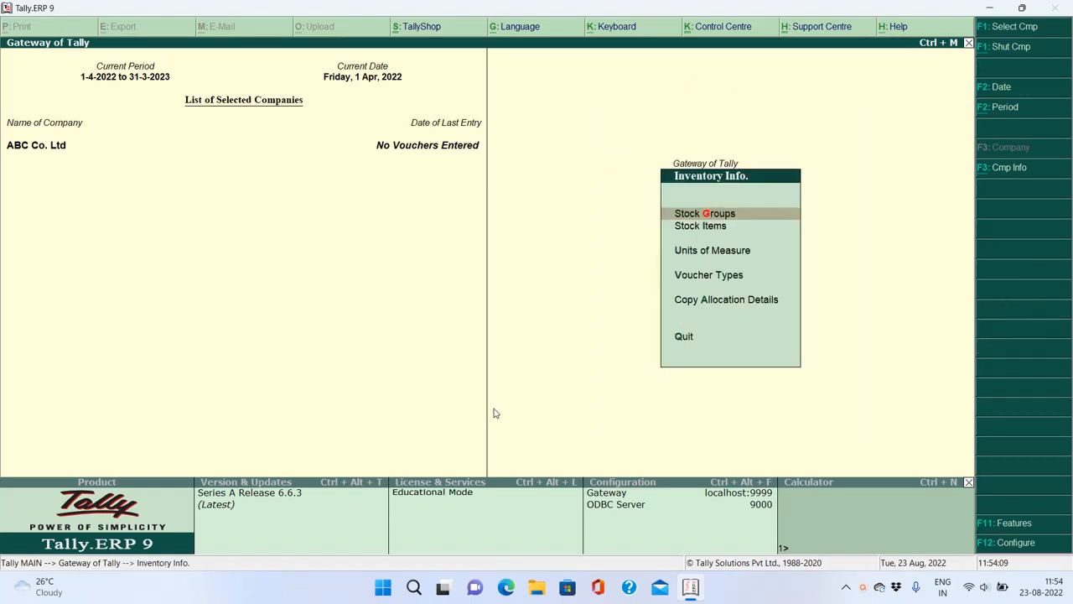
key("Down")
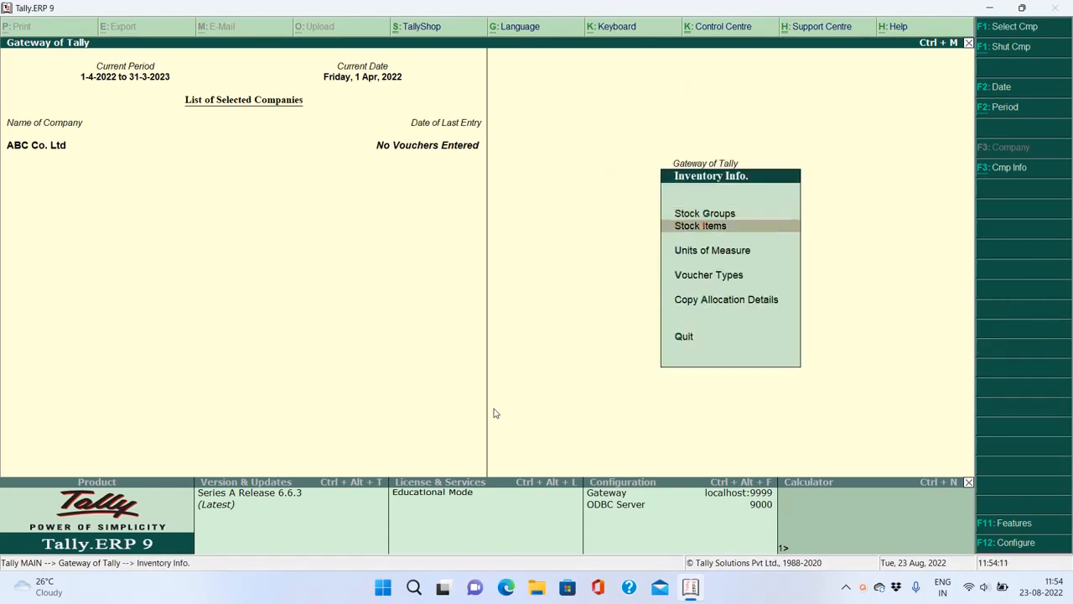
key("Up")
key("Down")
key("Up")
key("Down")
key("Up")
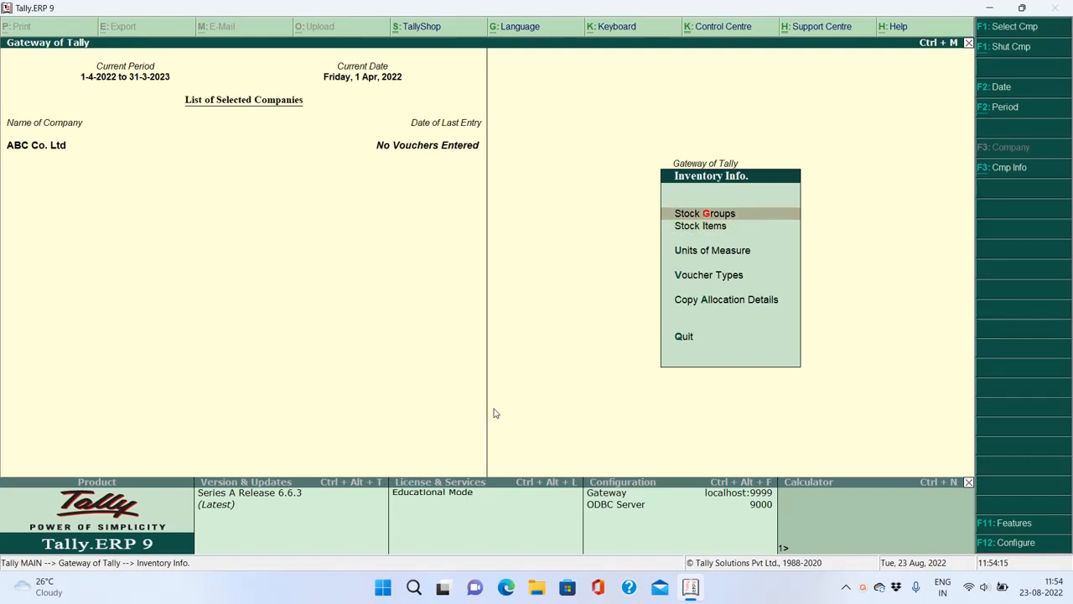
key("Down")
key("Up")
Set Maintain stock categories to Yes in the company's inventory features
left_click(1021, 529)
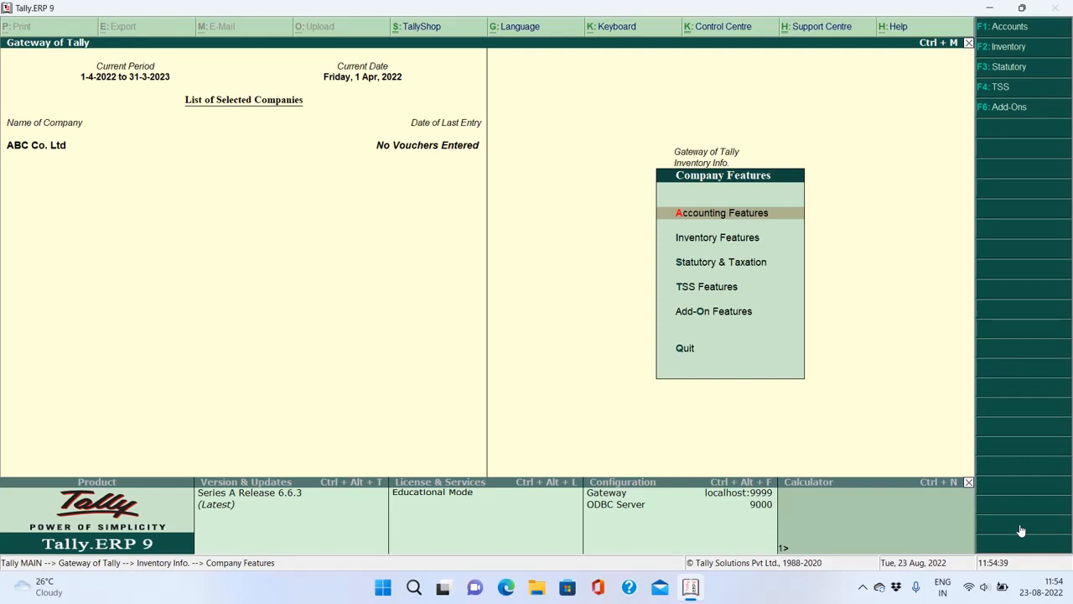
key("Down")
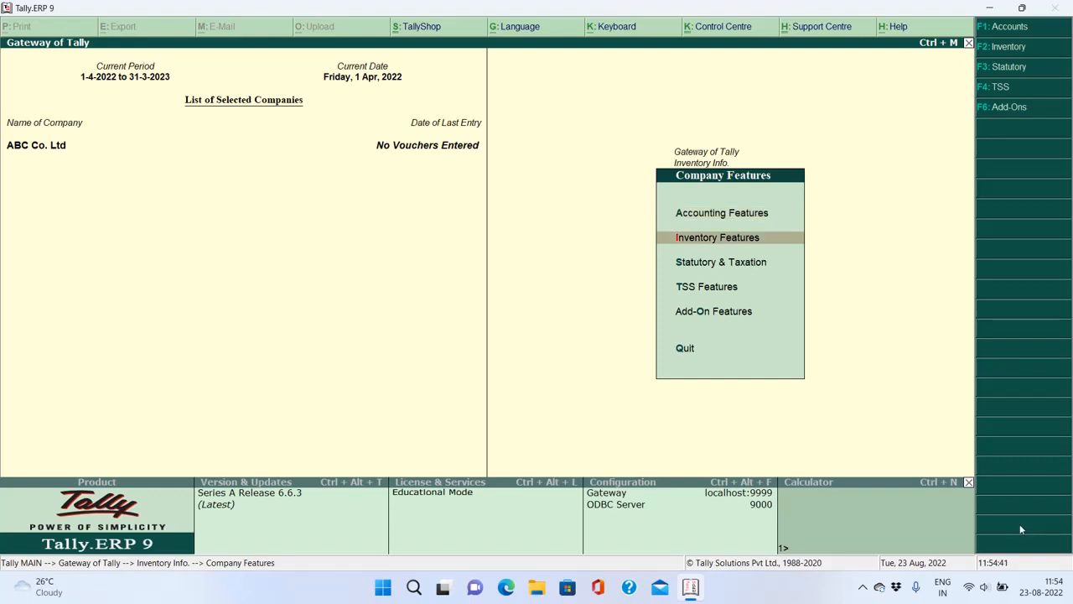
key("Return")
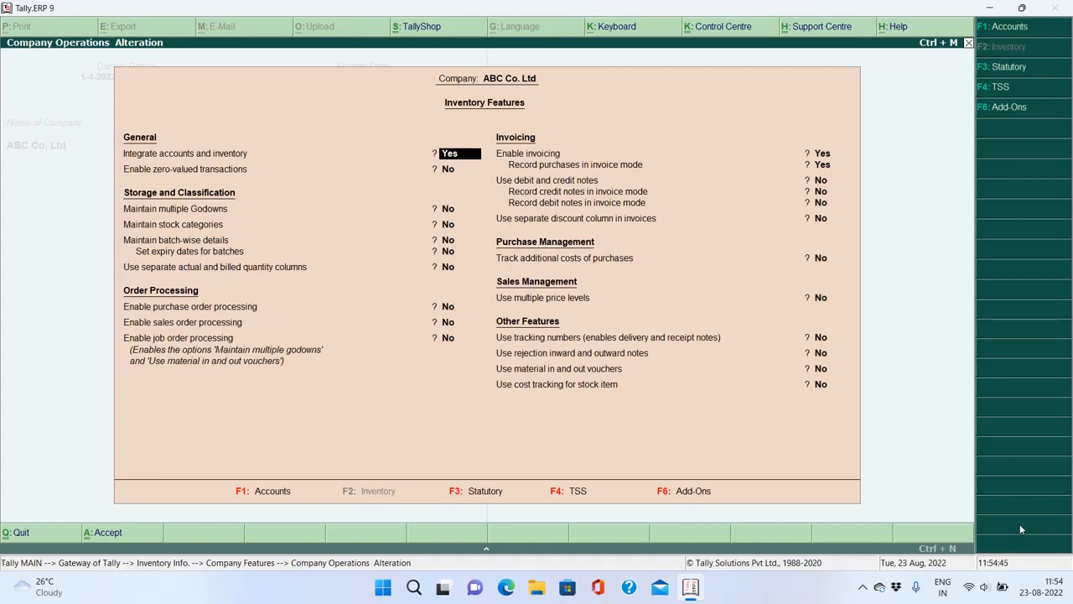
key("Return")
key("Return")
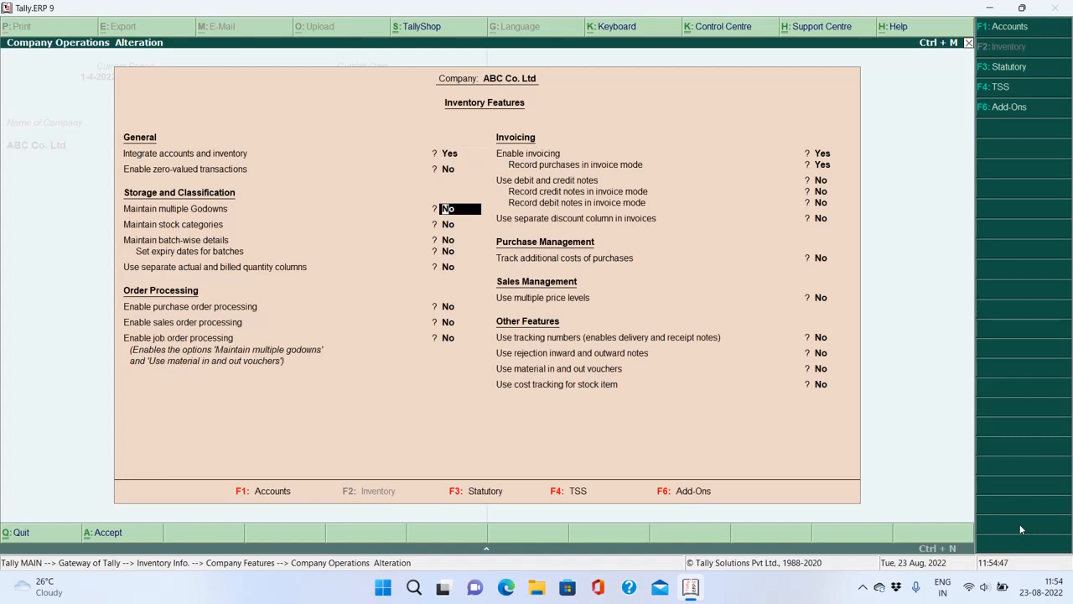
key("Return")
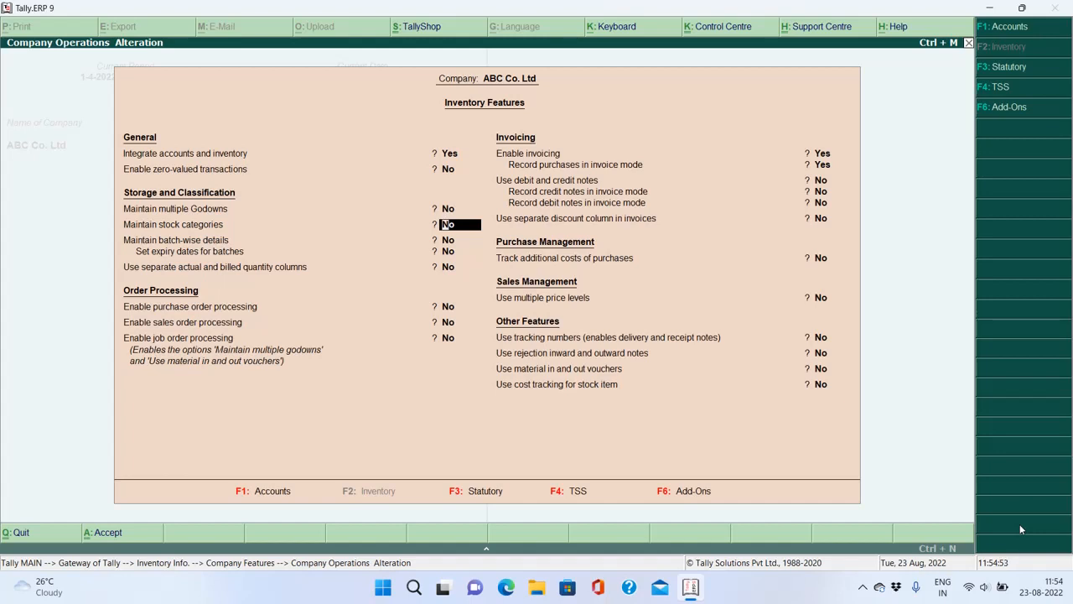
type("ye")
key("Return")
Keep the remaining inventory features as they are, accept the alteration and return to the Gateway of Tally
key("Return")
key("Return")
key("Return")
key("Return")
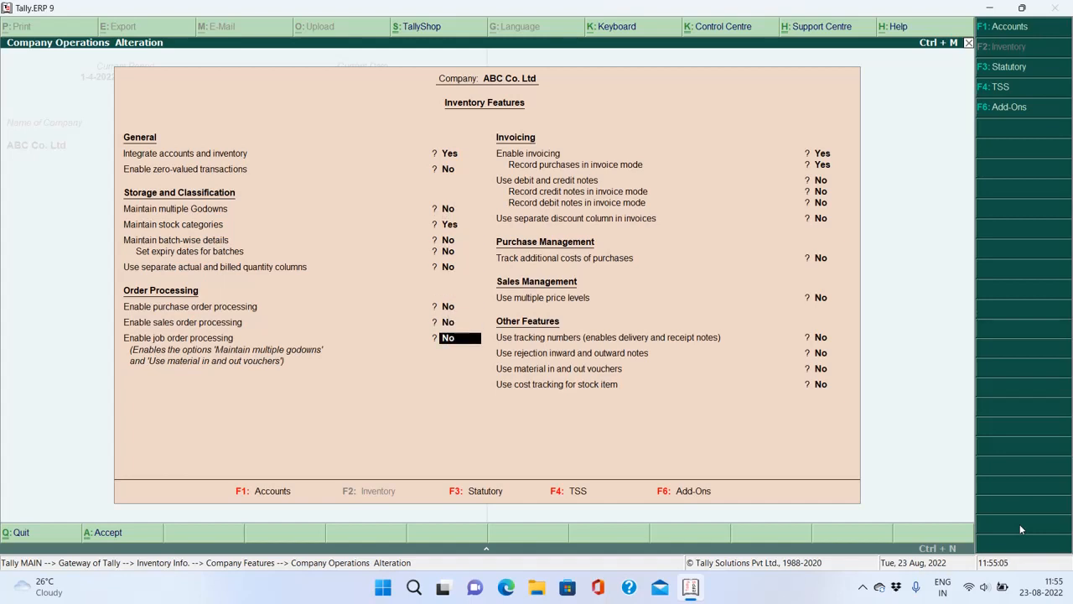
key("Return")
key("Return")
key("Return")
key("Return")
key("Return")
key("Return")
key("Return")
key("Return")
key("Return")
key("Return")
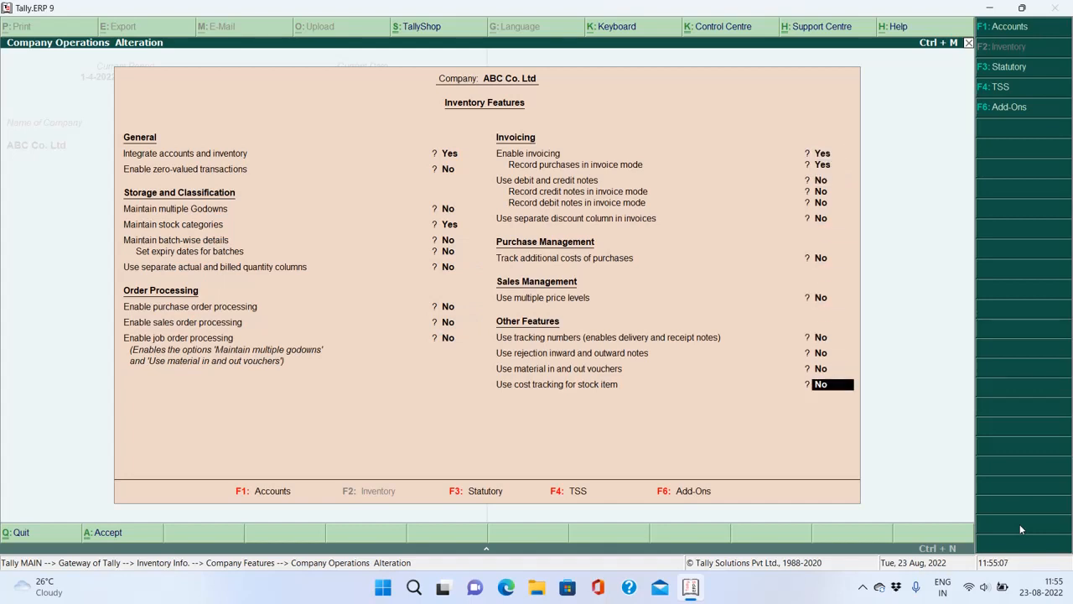
key("Return")
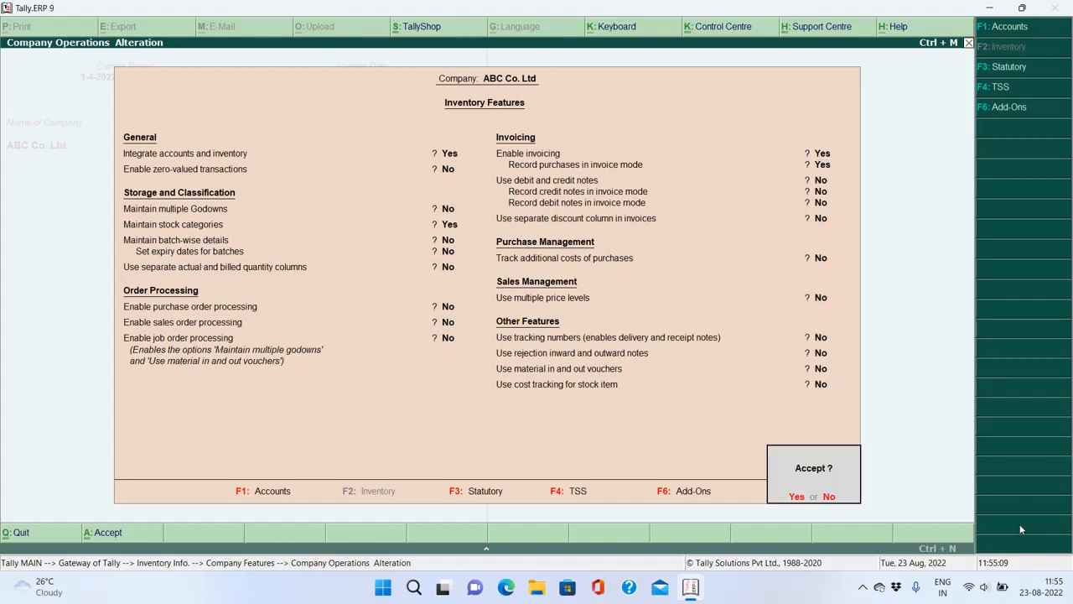
key("Return")
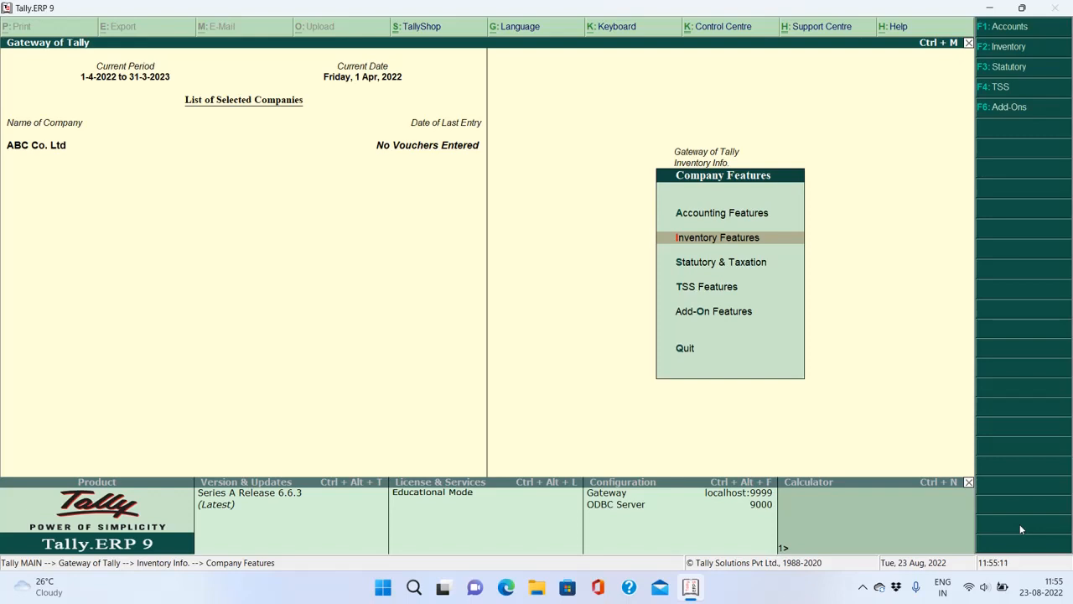
key("Escape")
key("Escape")
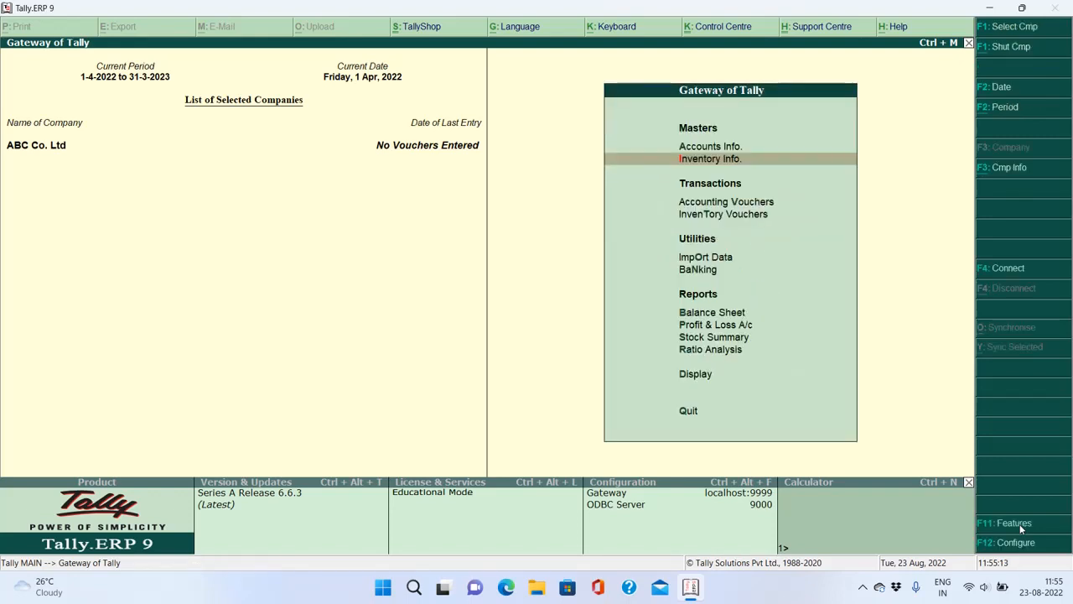
Reopen the inventory masters and review the entries for stock groups, stock categories and stock items
key("Up")
key("Down")
key("Return")
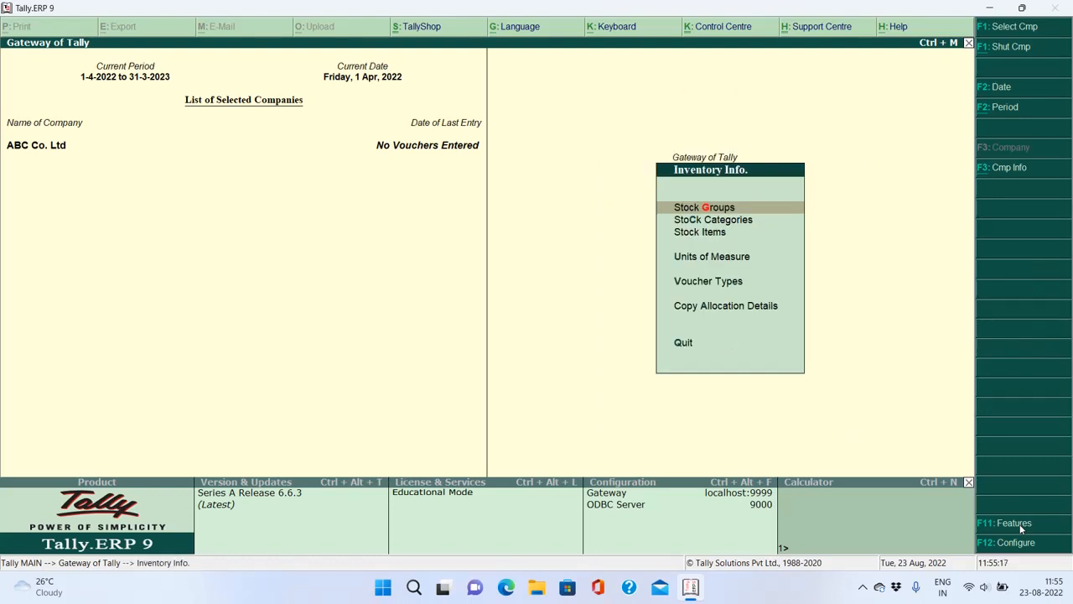
key("Down")
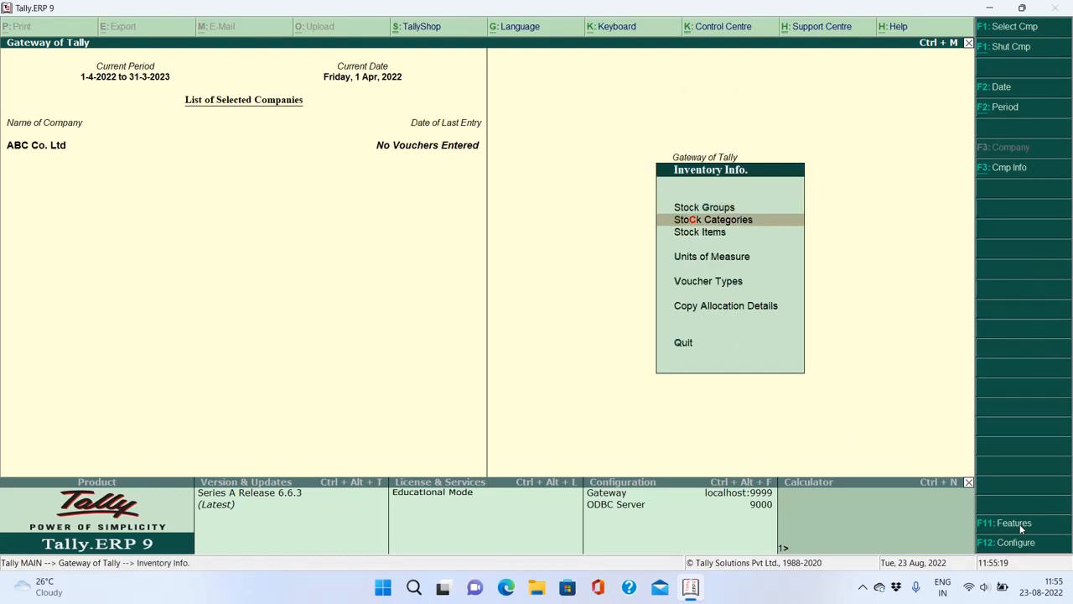
key("Down")
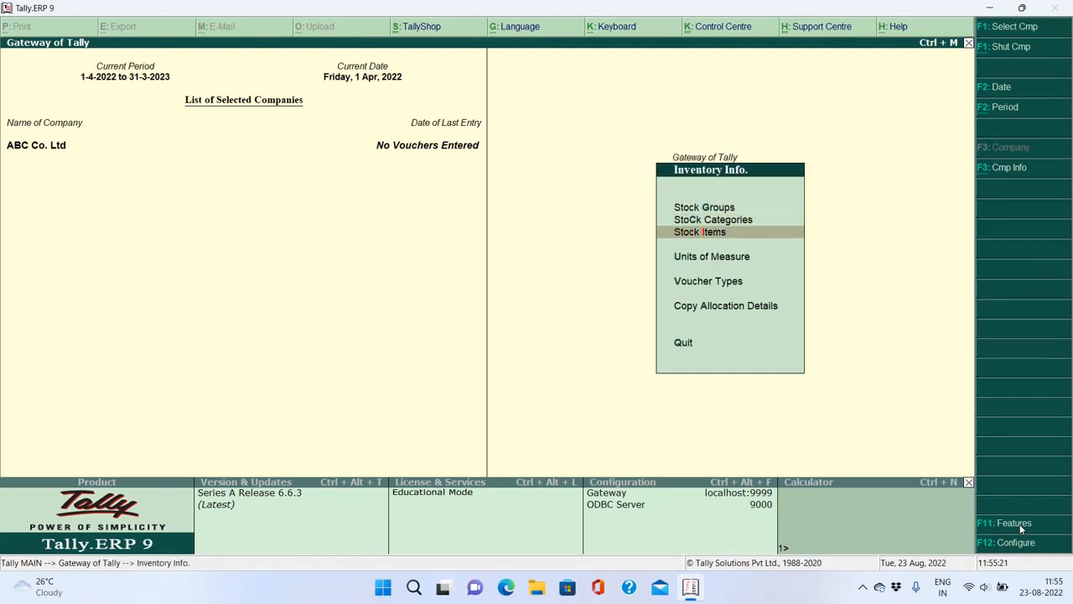
key("Up")
key("Up")
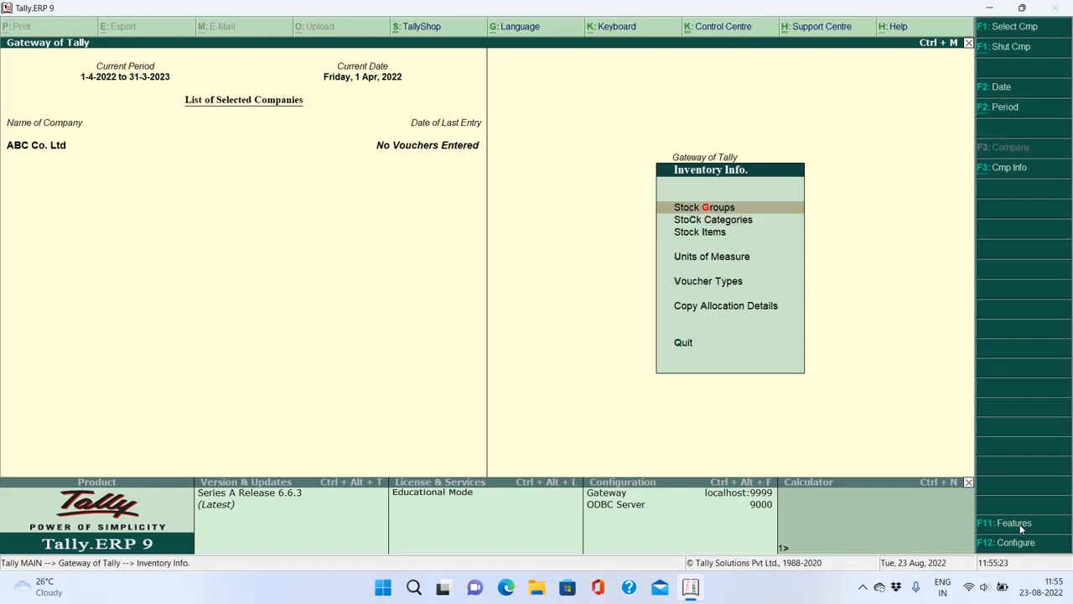
key("Down")
key("Down")
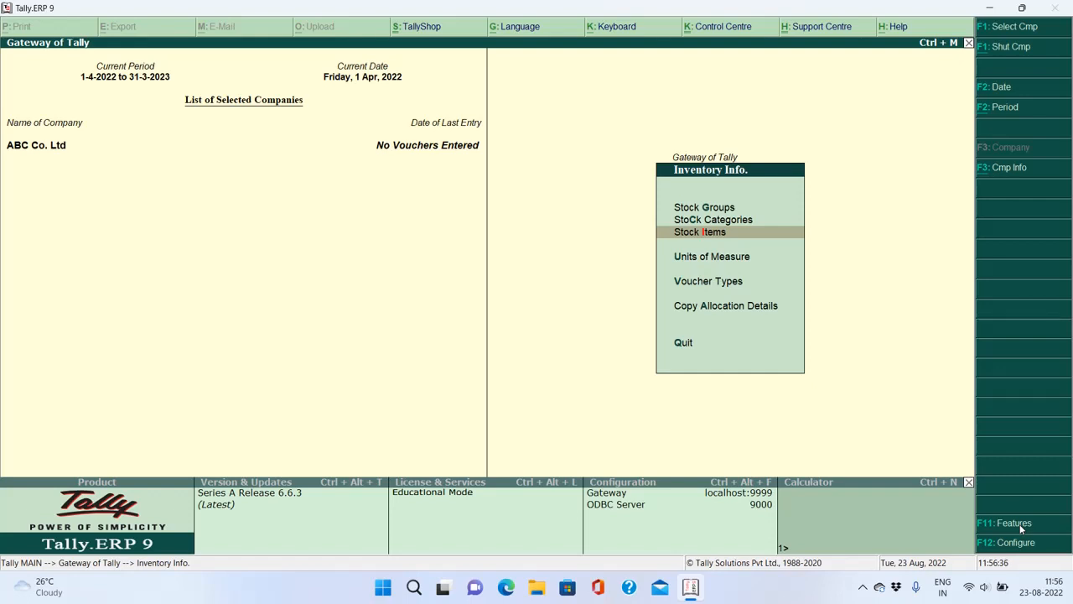
key("Up")
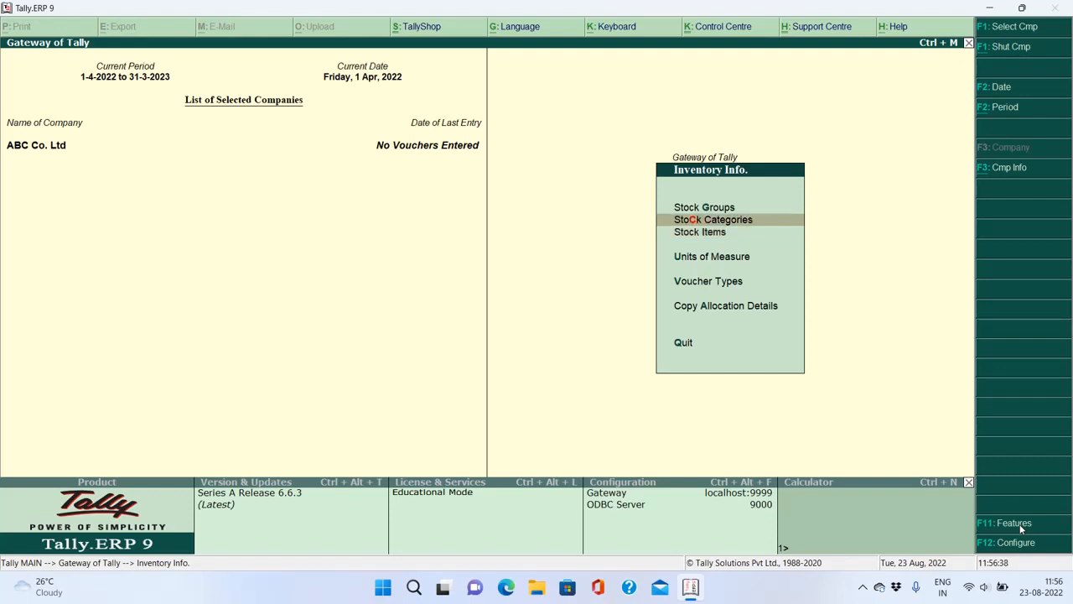
key("Down")
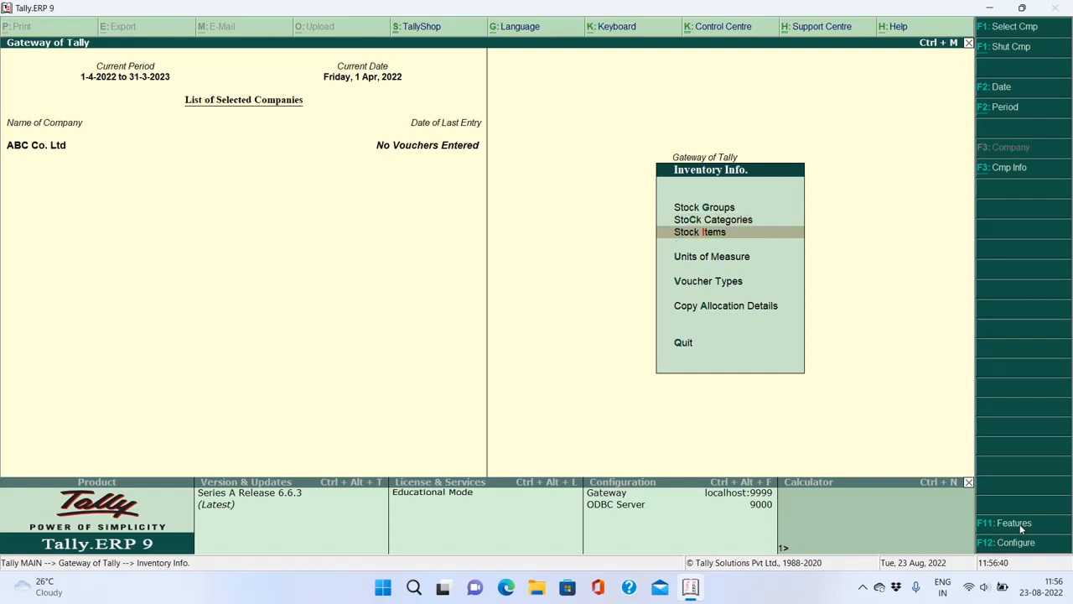
key("Up")
key("Up")
key("Down")
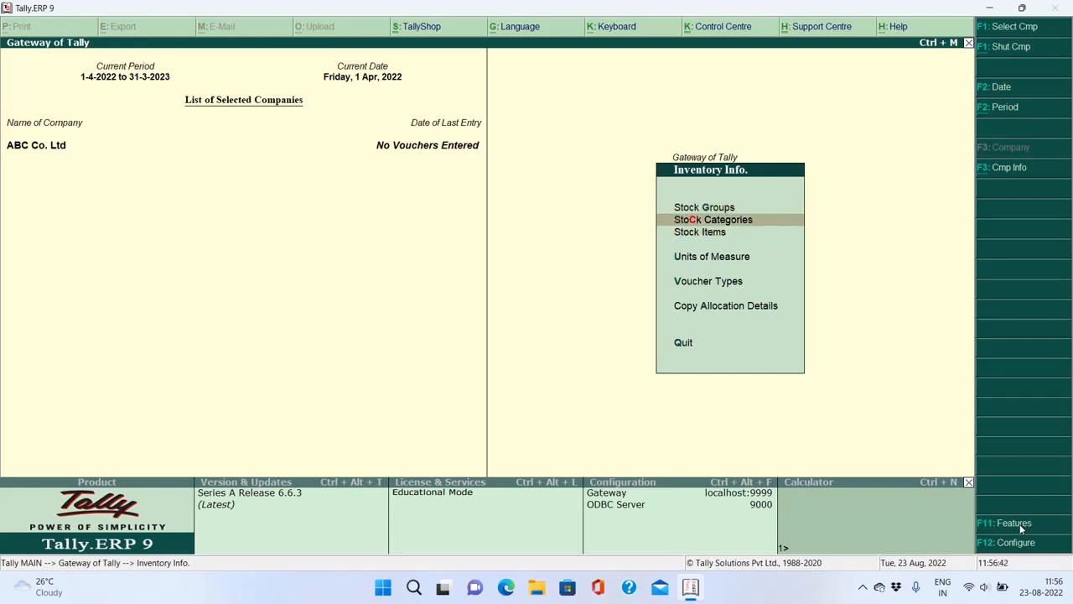
key("Up")
key("Down")
key("Up")
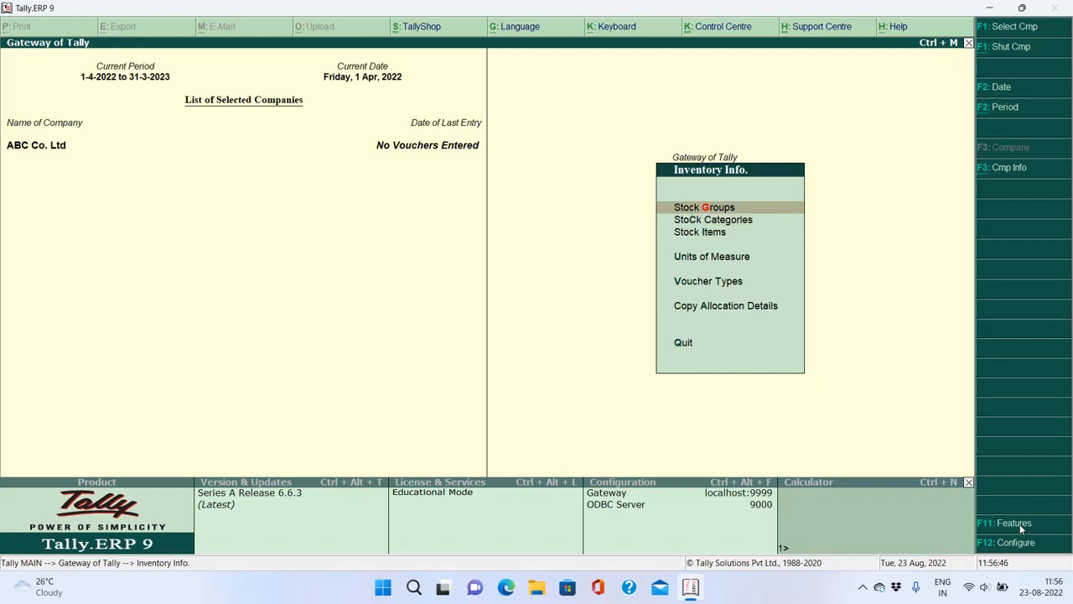
key("Down")
key("Up")
key("Down")
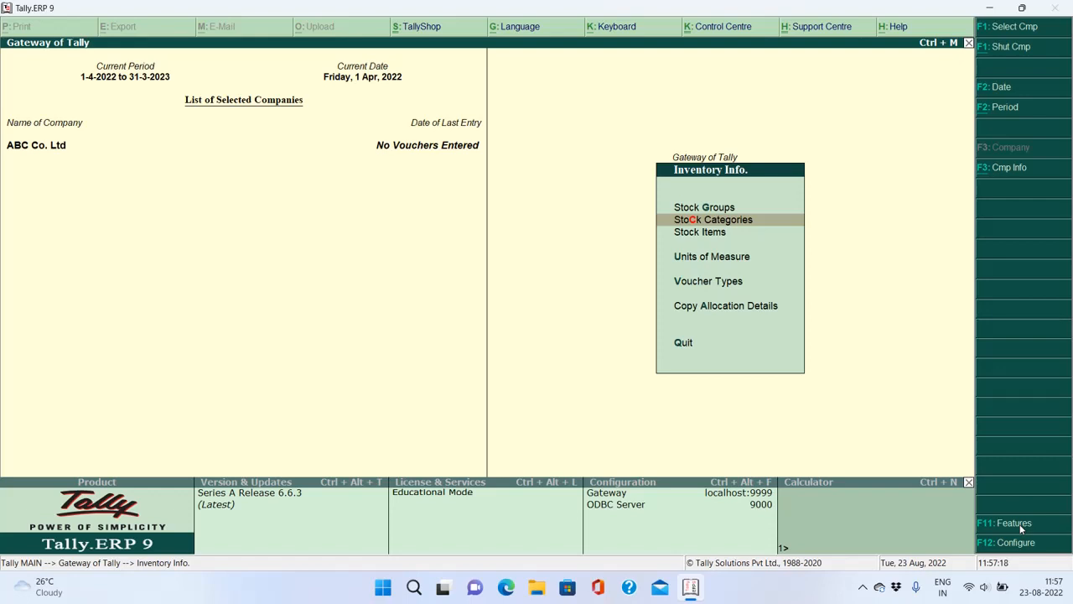
key("Down")
key("Up")
key("Up")
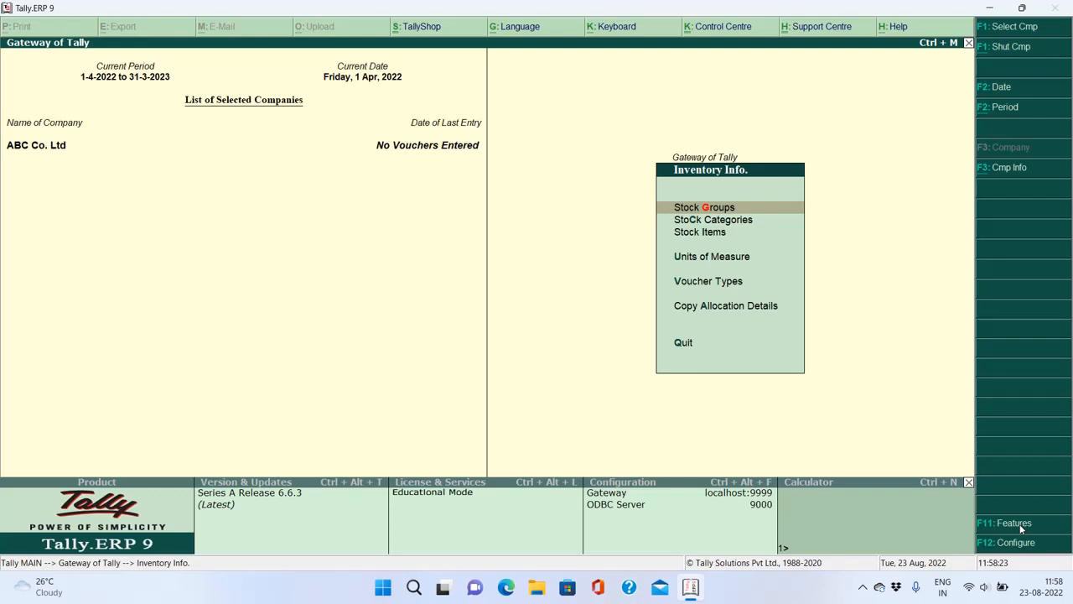
key("Down")
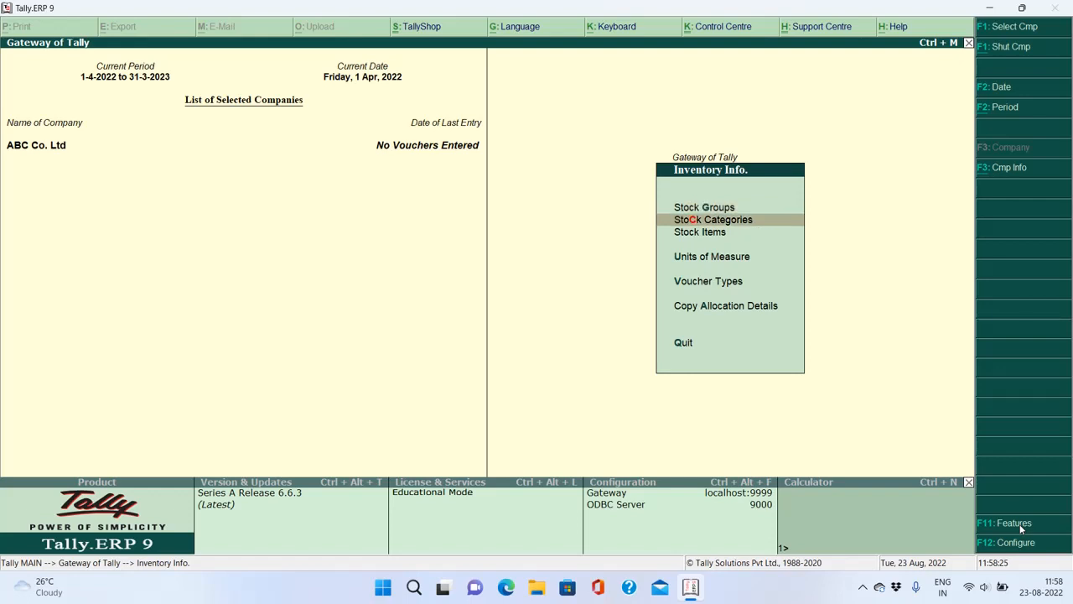
key("Down")
key("Up")
key("Up")
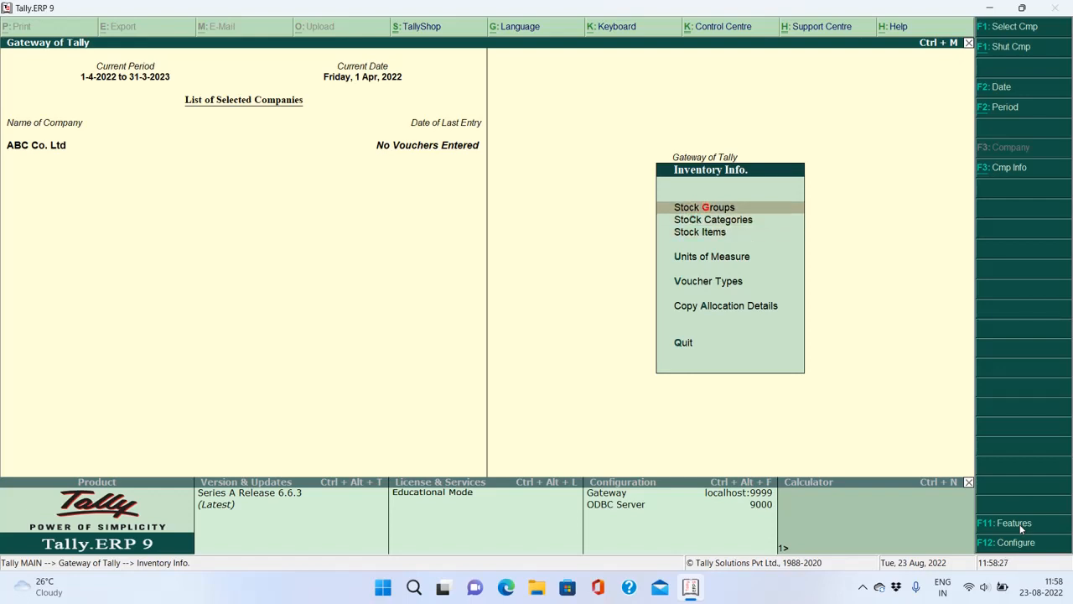
key("Down")
key("Down")
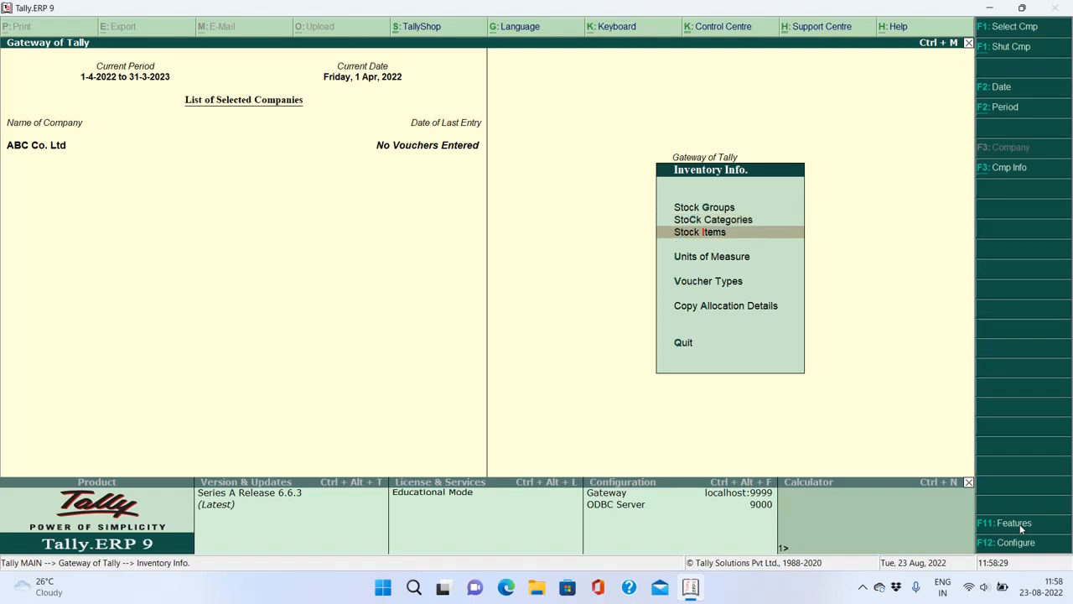
key("Escape")
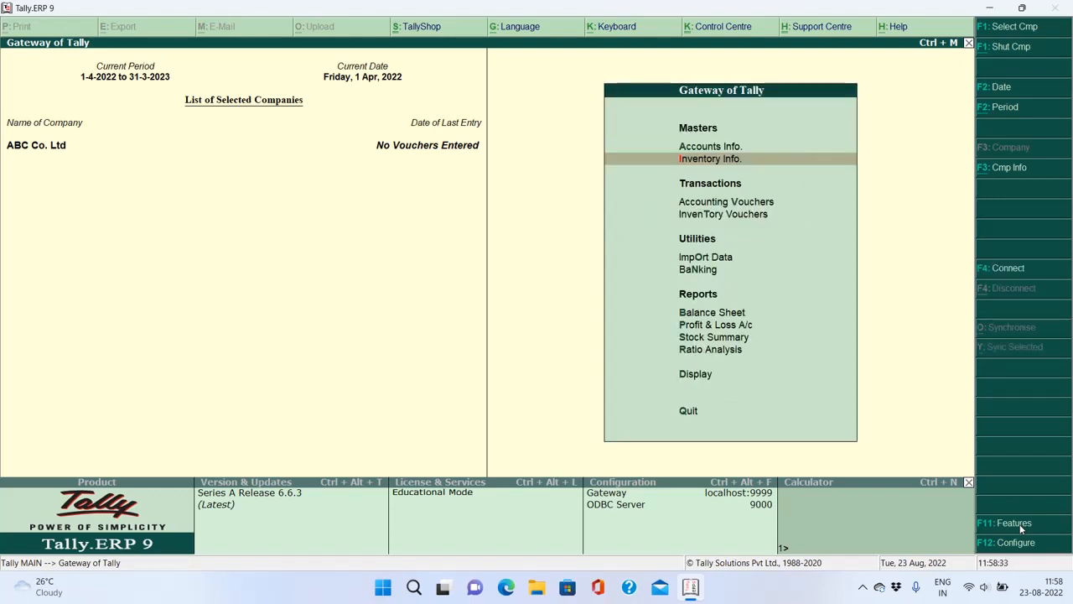
key("Up")
key("Down")
key("Up")
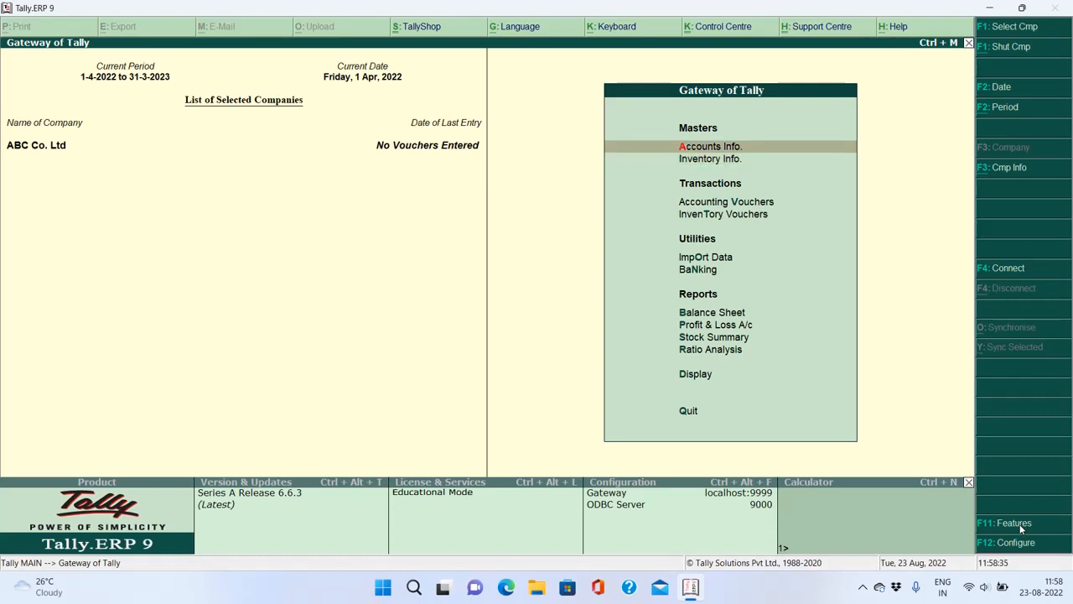
Create a single stock group named LG under Primary with quantities of items added set to Yes
key("Down")
key("Return")
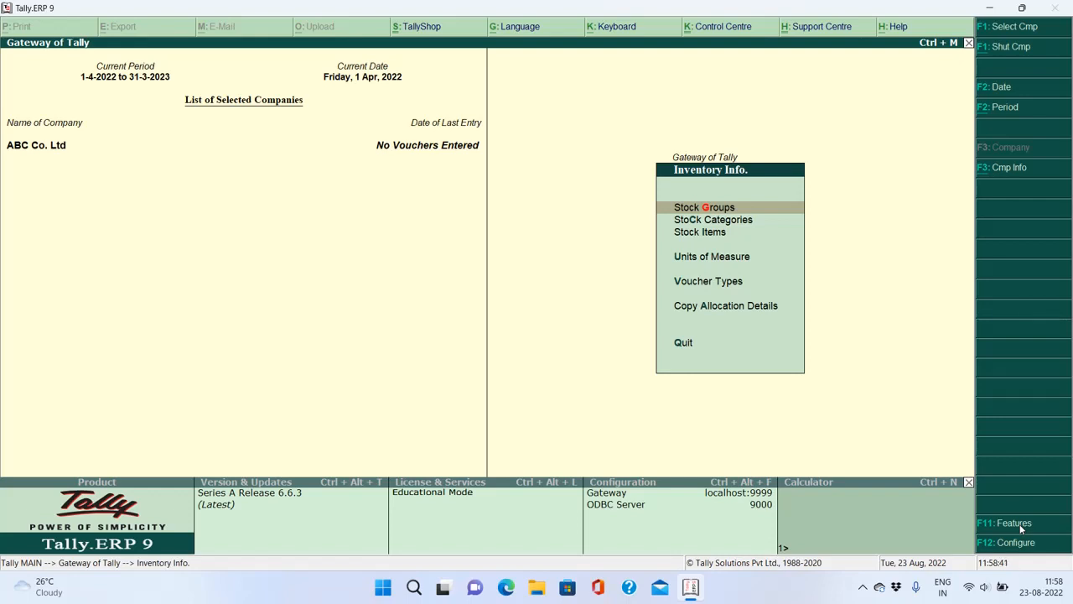
key("Return")
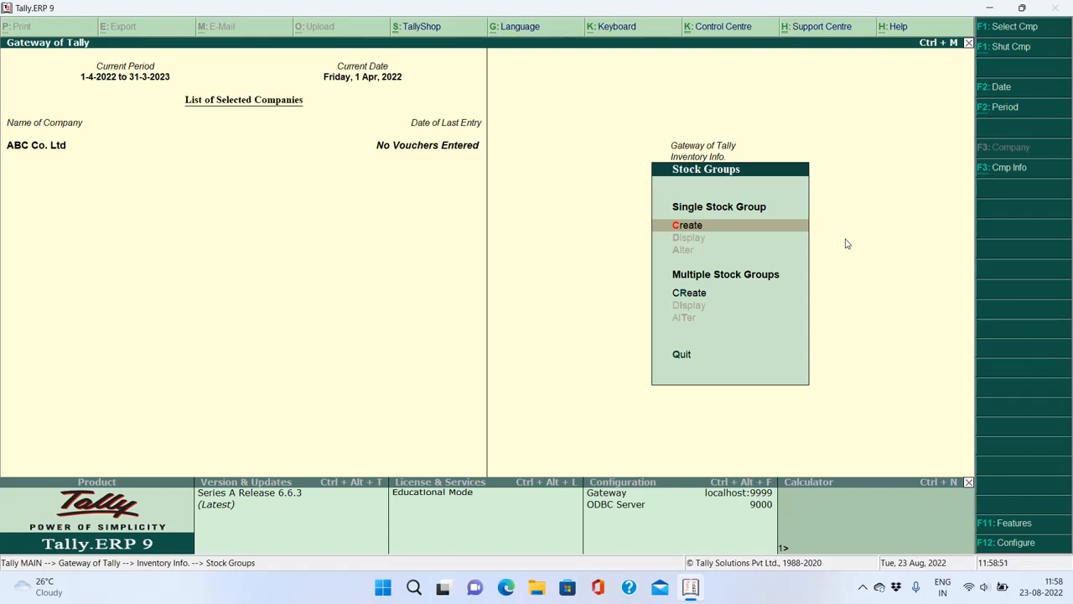
key("Return")
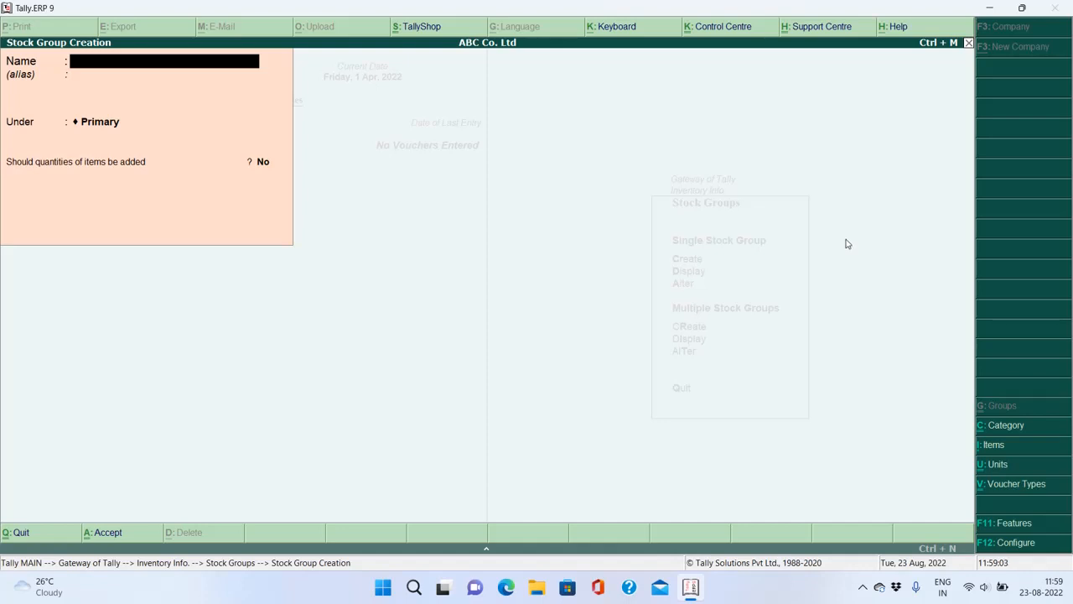
type("LG")
key("Return")
key("Return")
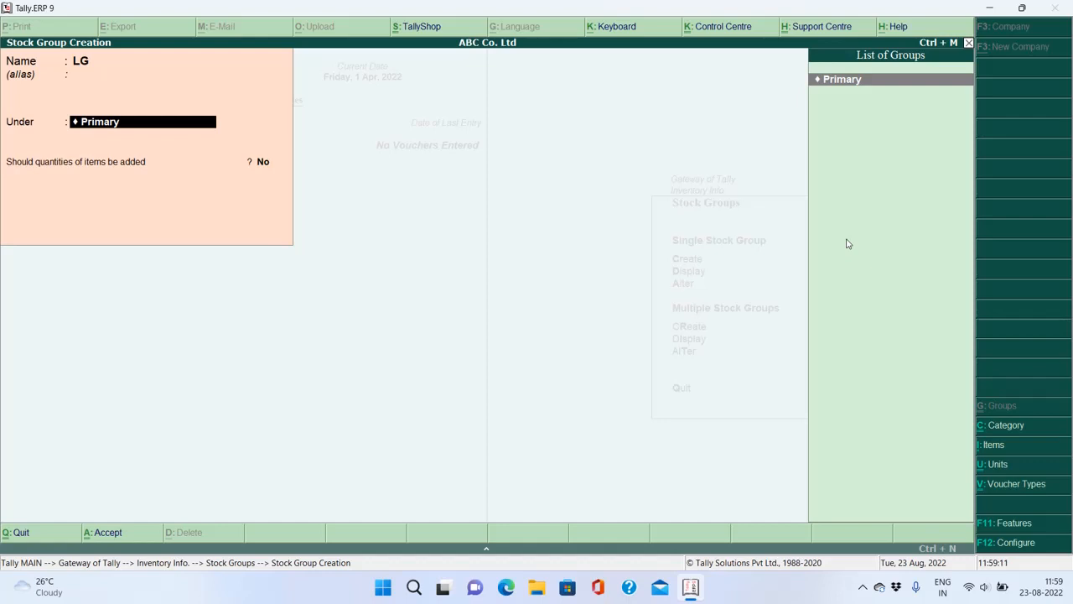
key("Return")
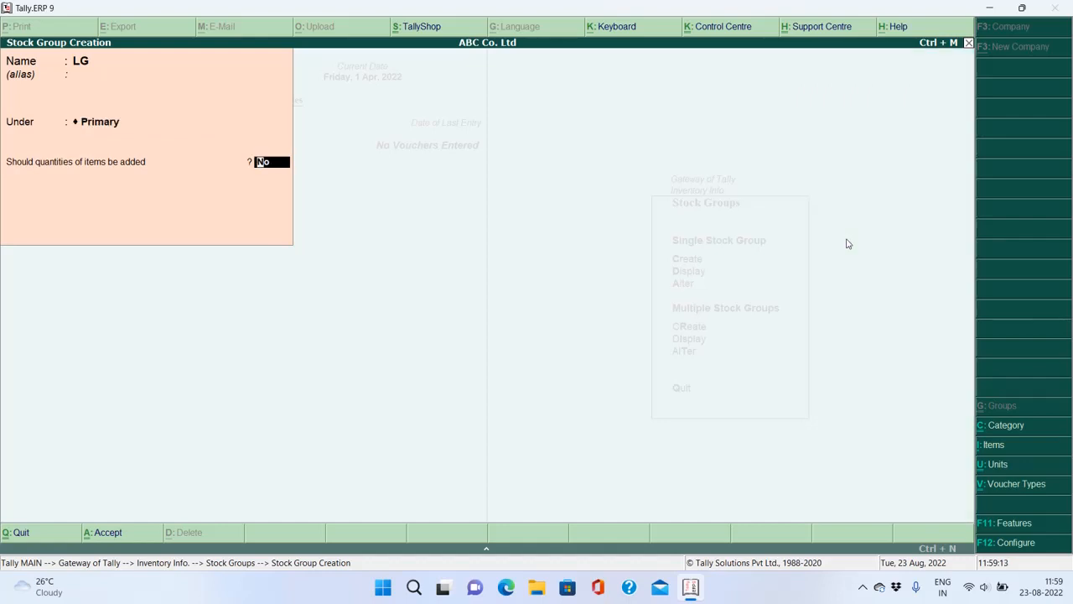
type("yes")
key("Return")
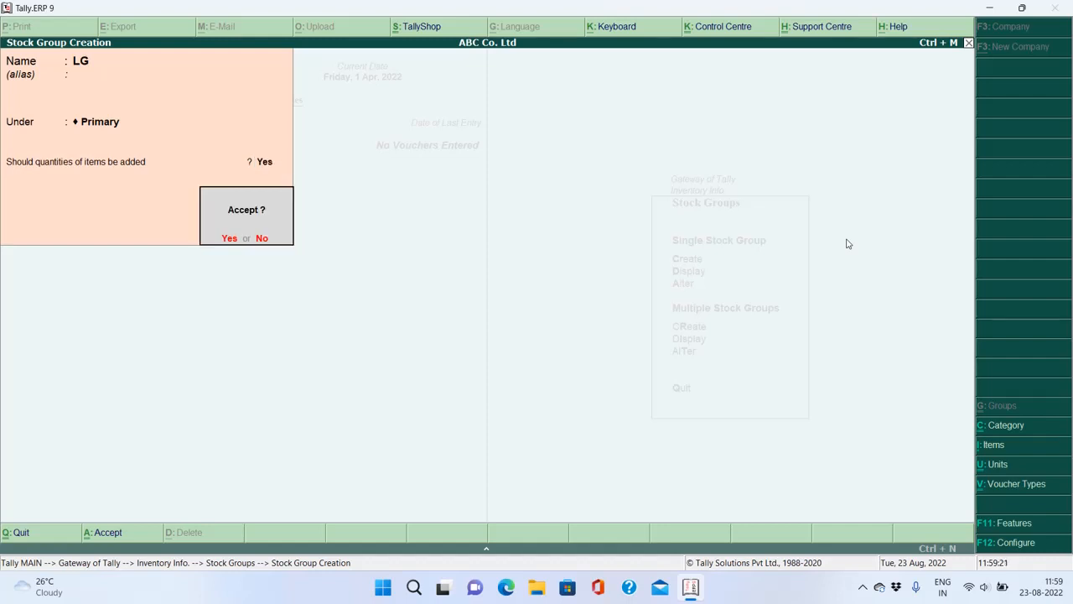
key("Return")
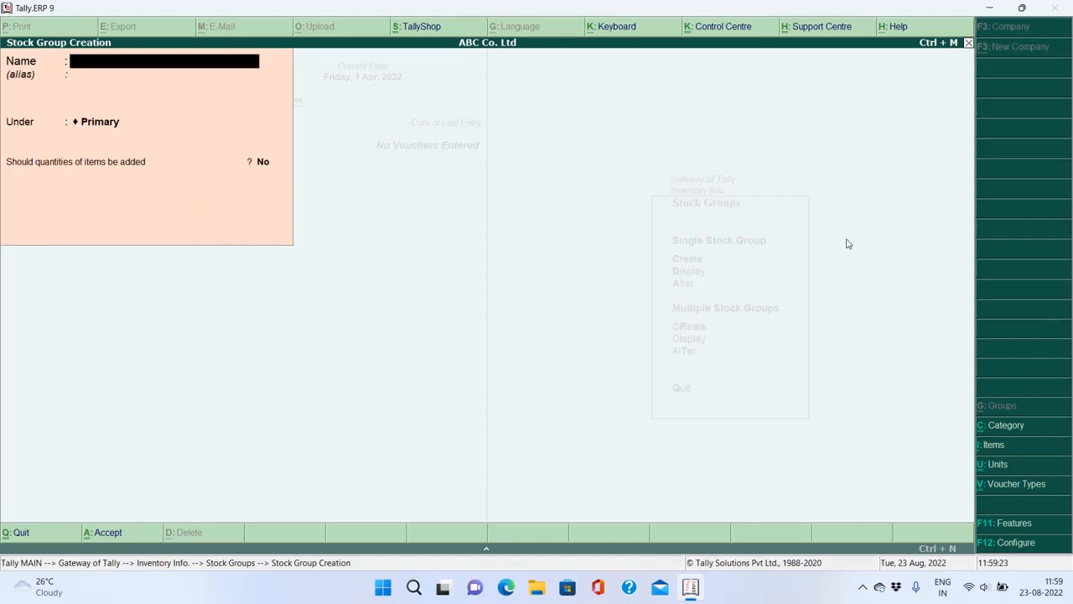
Create a stock group named Sony under Primary with quantities of items added set to Yes
type("Sony")
key("Return")
key("Return")
key("Return")
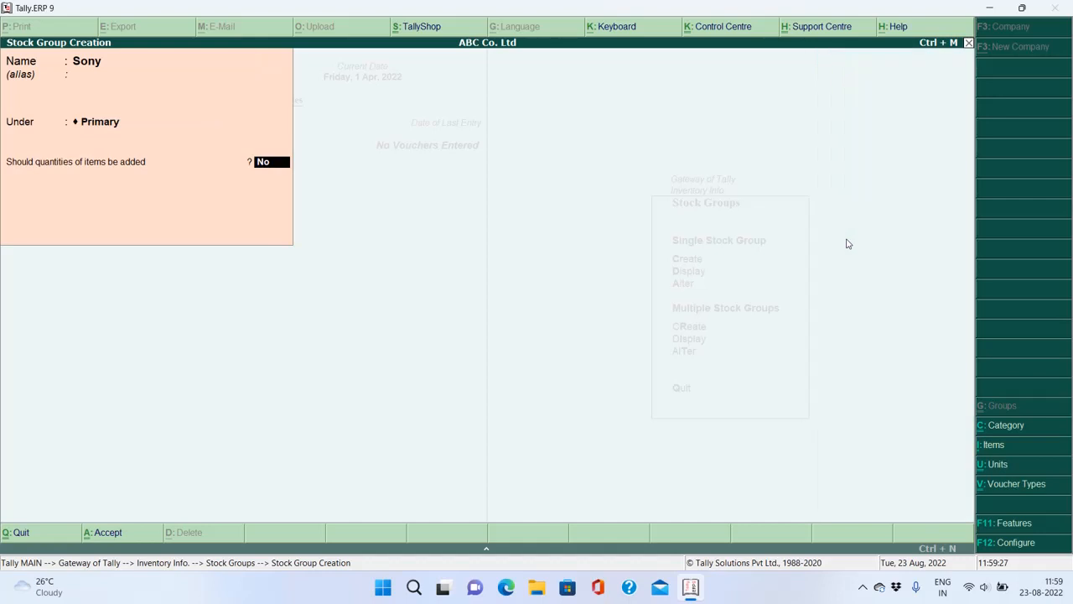
type("y")
key("Return")
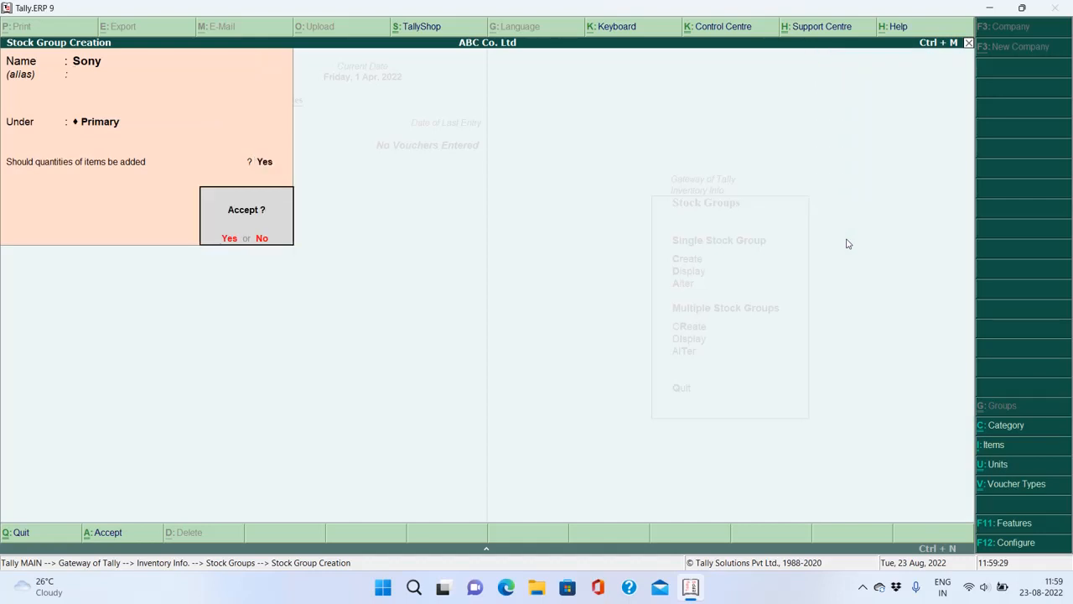
key("y")
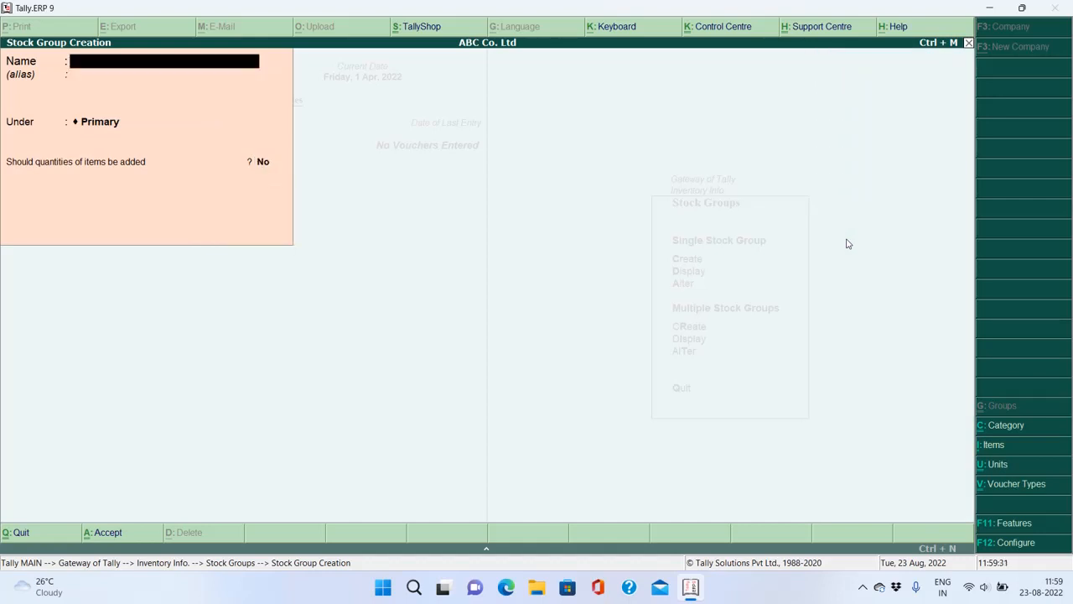
Create a stock group named Philips under Primary, leave stock group creation and return to the Gateway of Tally
type("Philips")
key("Return")
key("Return")
key("Return")
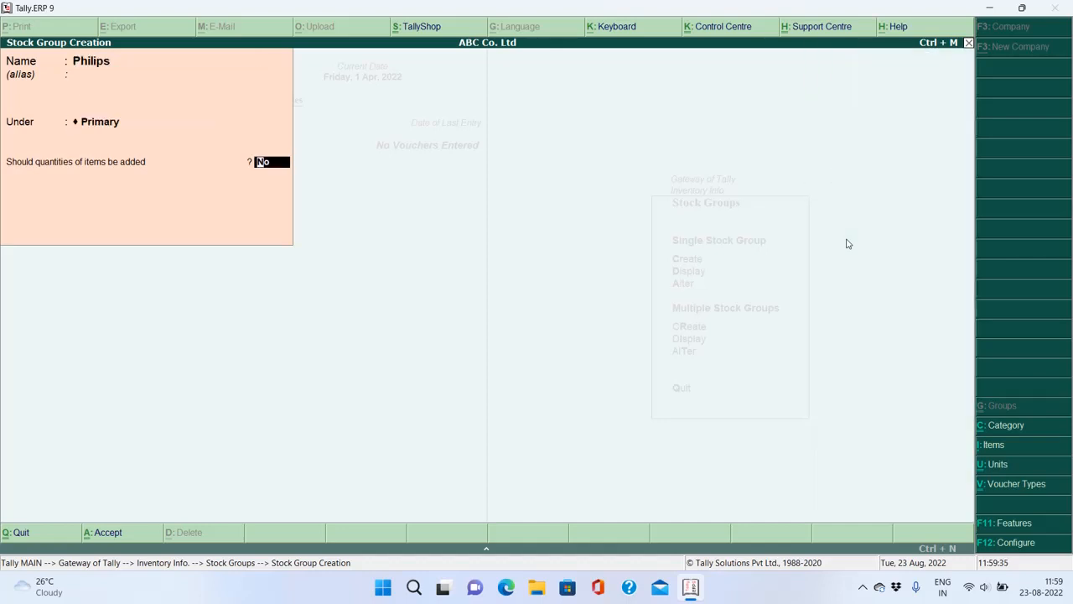
key("Return")
key("Return")
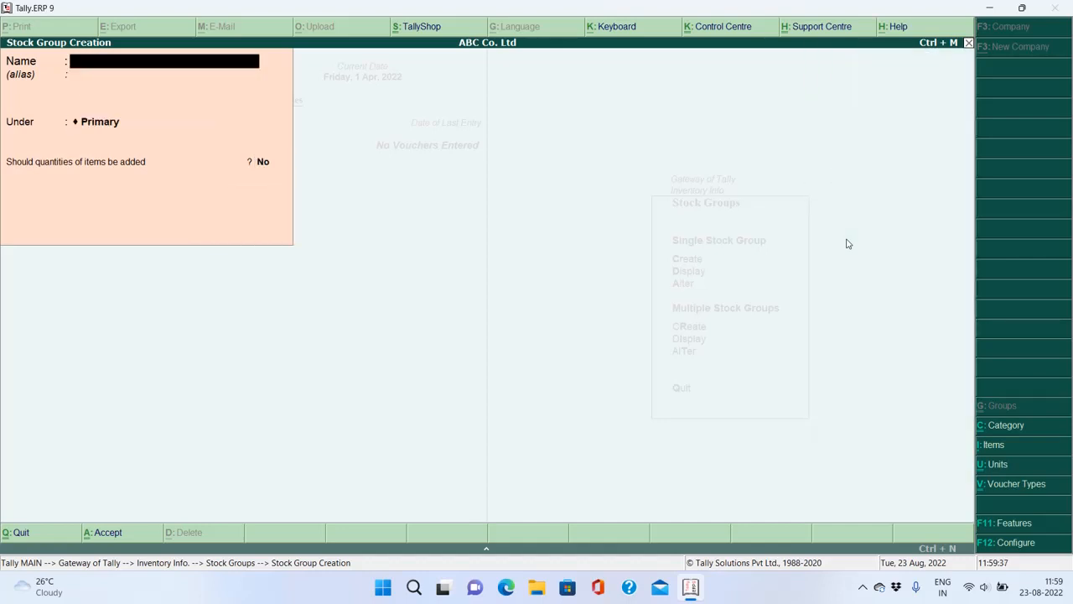
key("Escape")
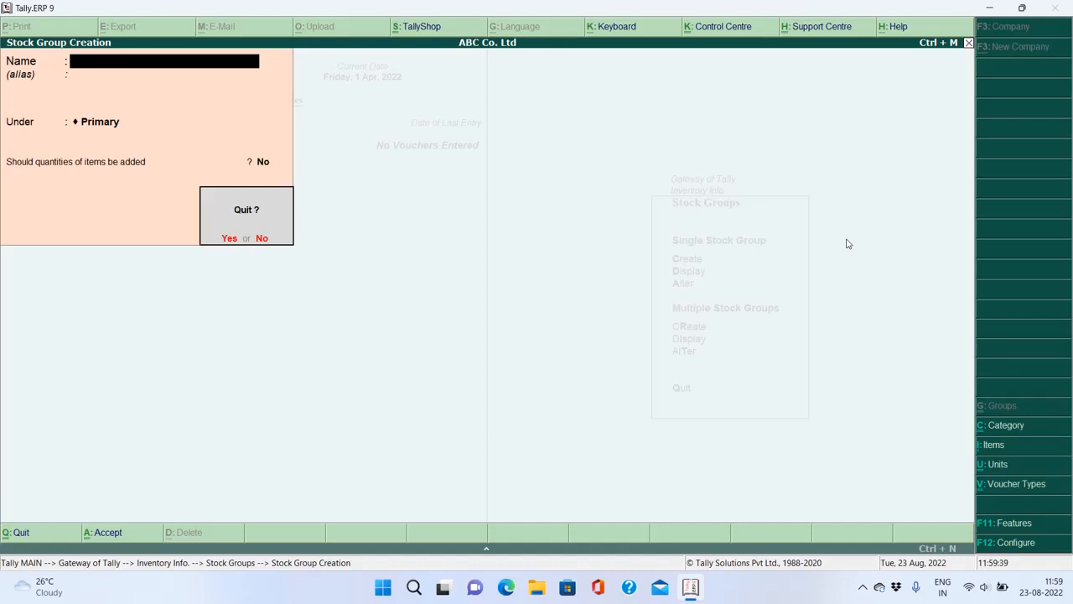
key("Return")
key("Escape")
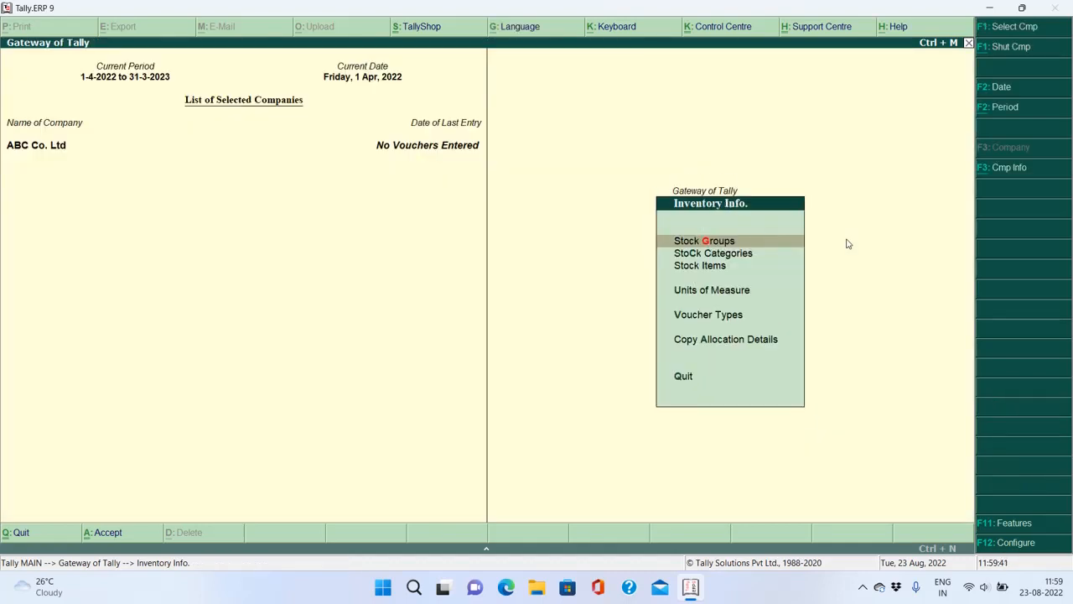
key("Escape")
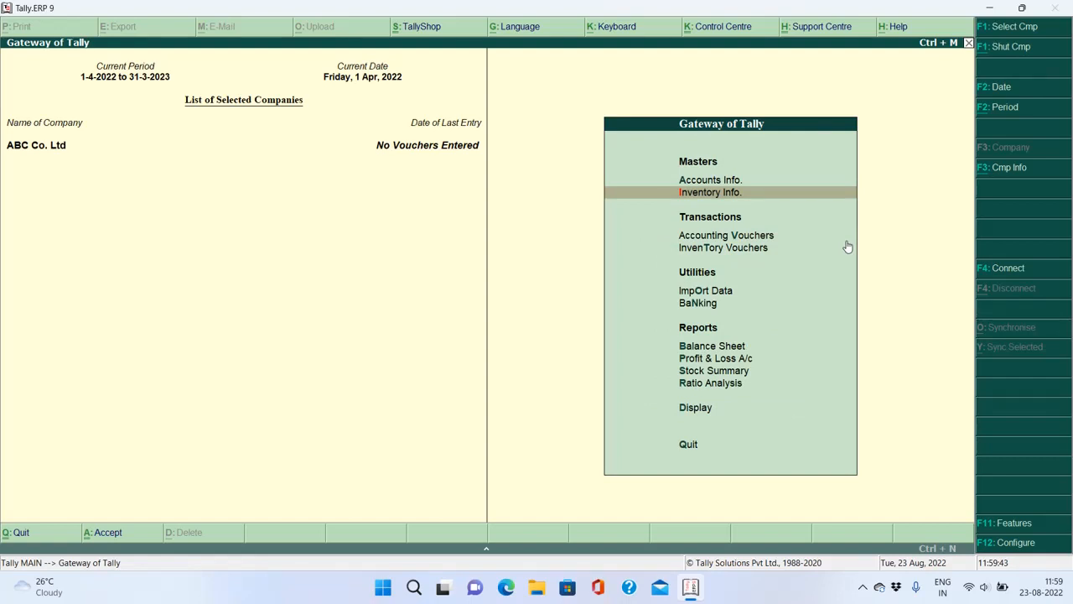
key("Escape")
key("n")
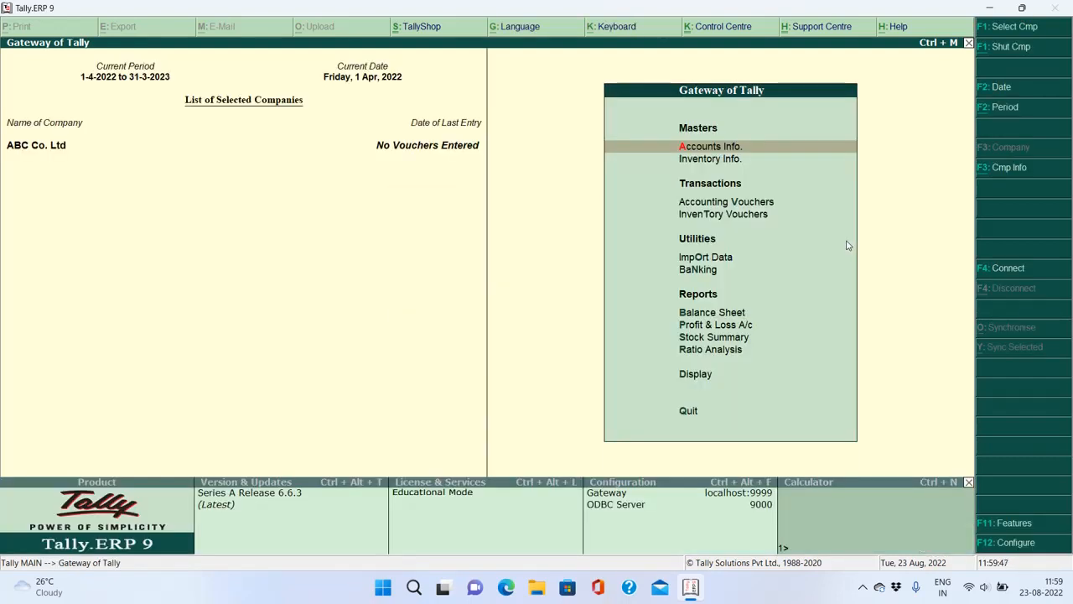
Open the single stock group display list from the inventory masters and look through the created groups
key("Down")
key("Return")
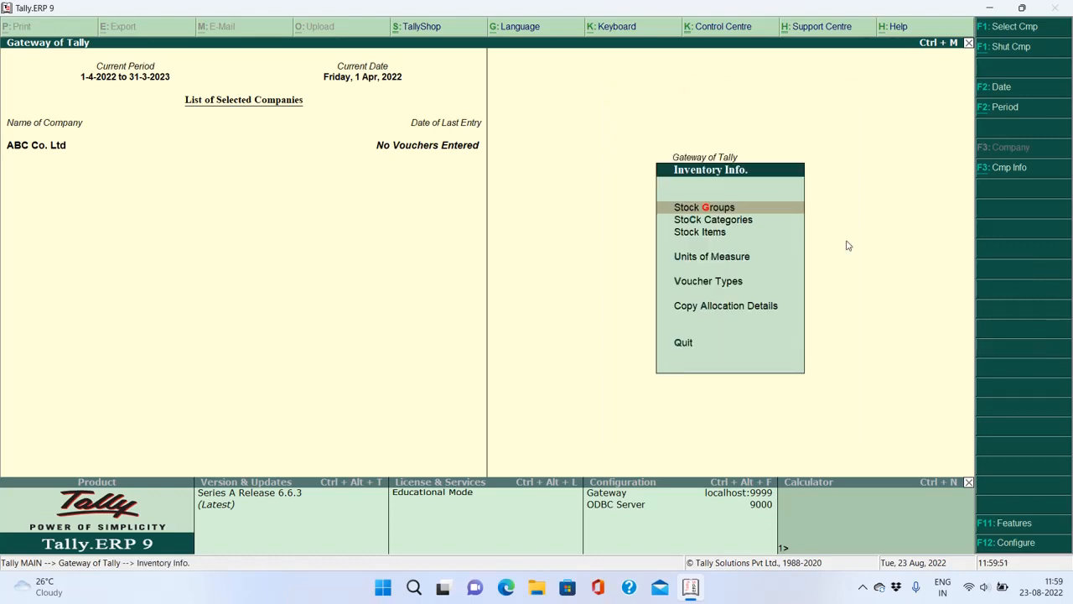
key("Return")
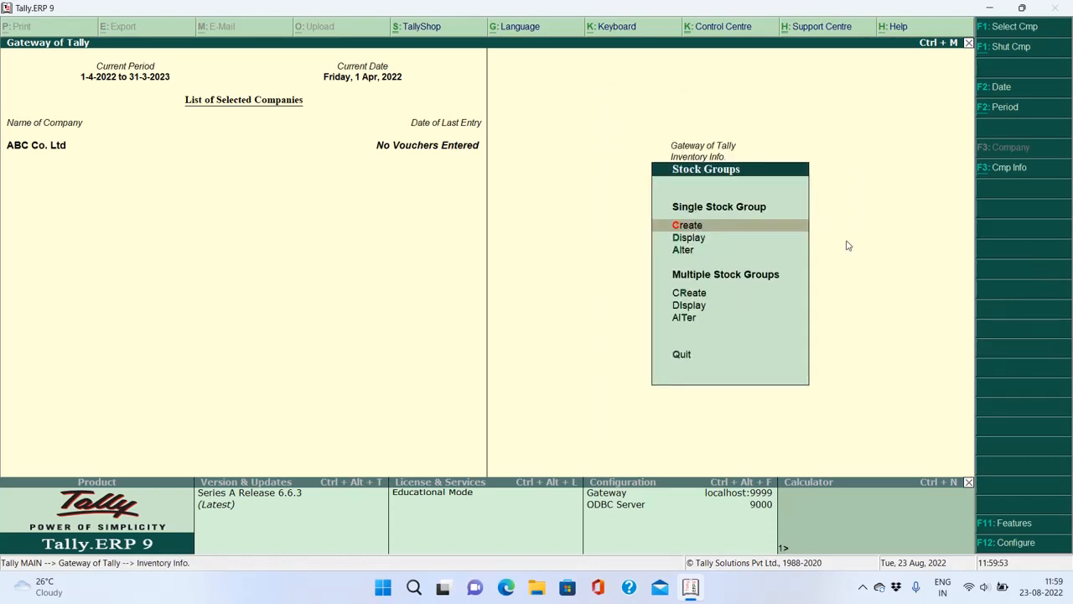
key("Down")
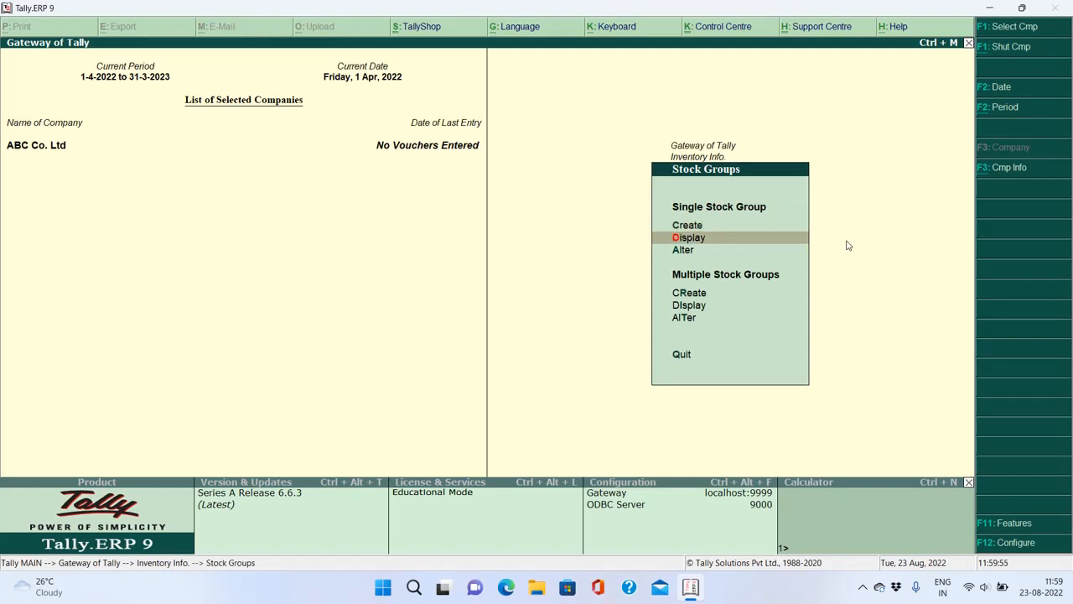
key("Return")
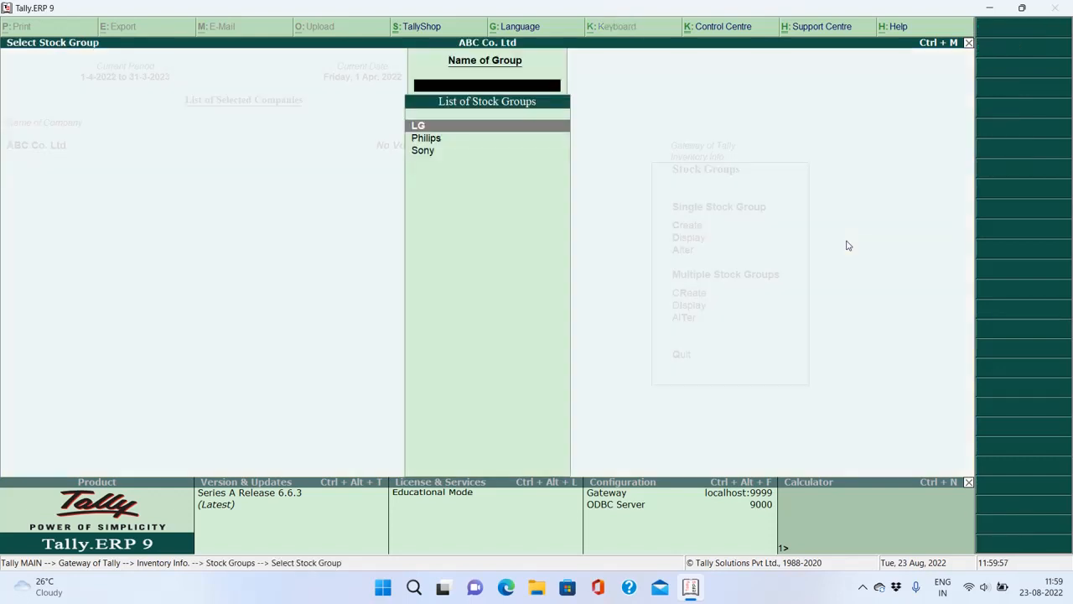
key("Down")
key("Down")
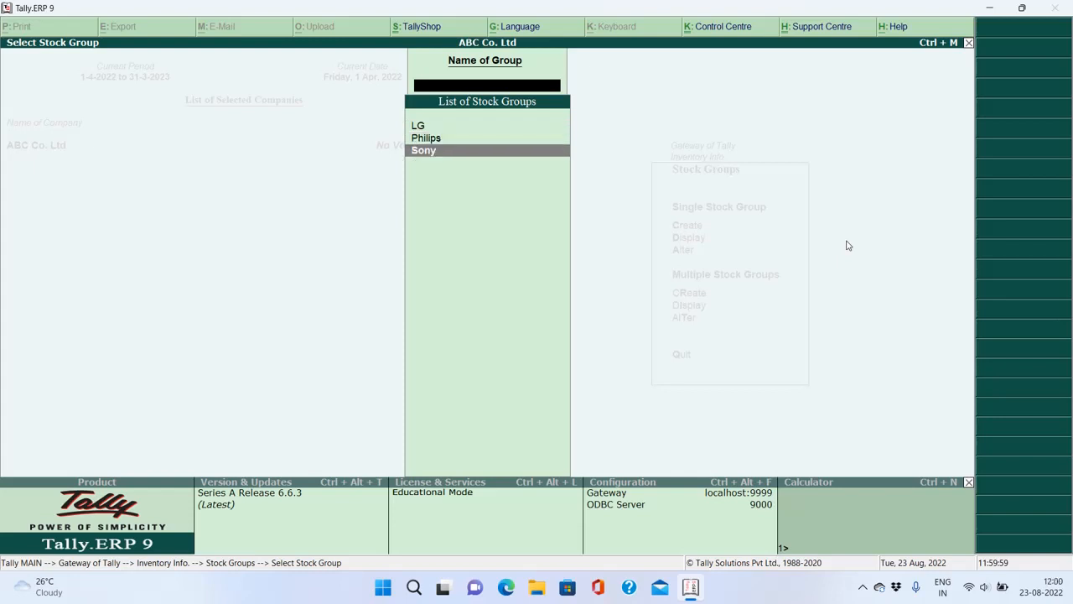
key("Up")
key("Up")
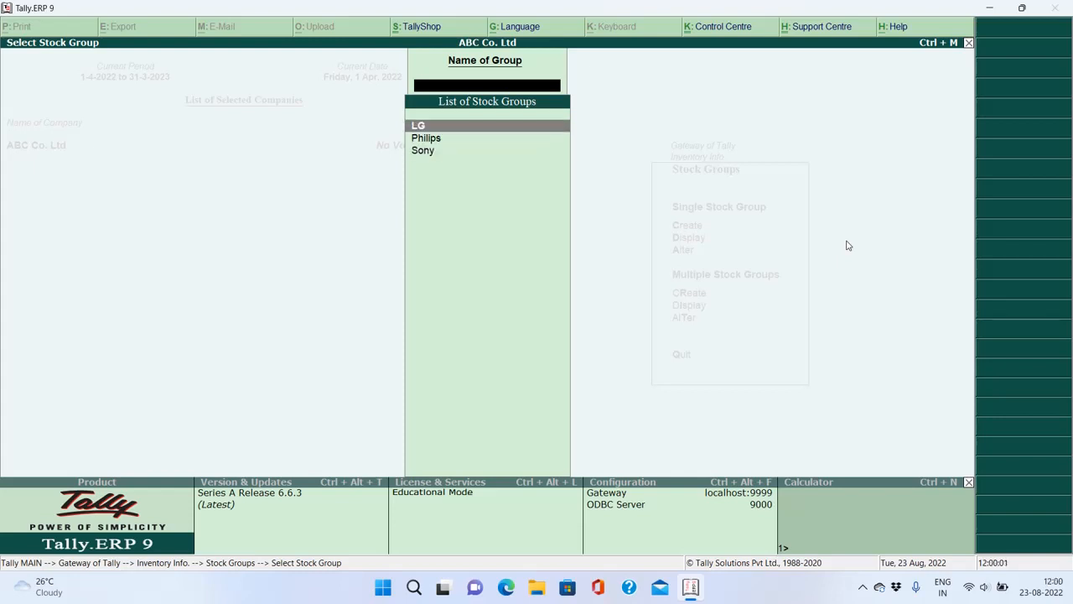
key("Down")
key("Down")
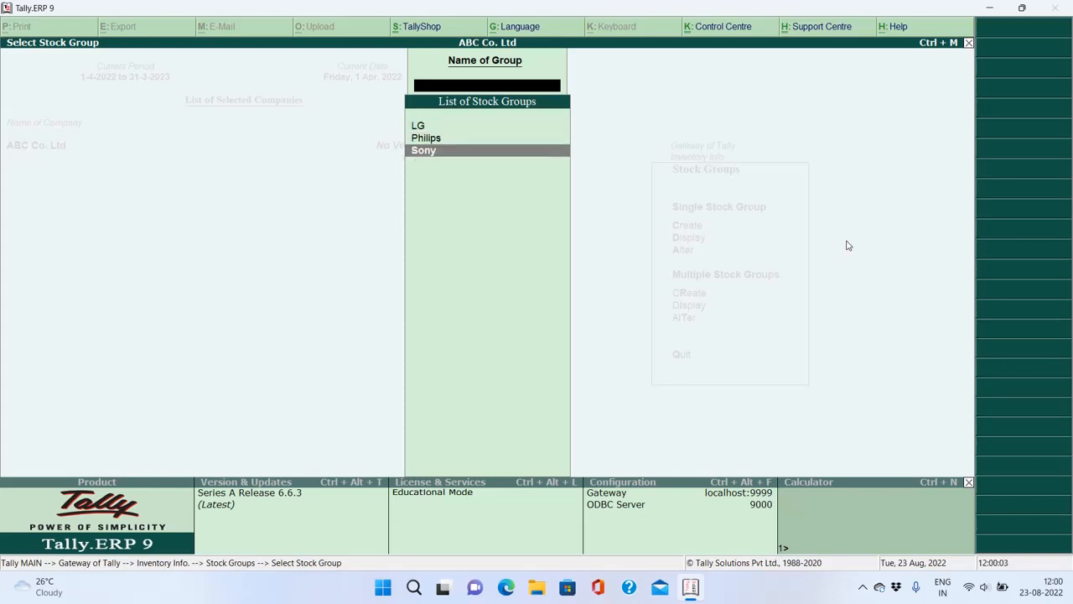
key("Up")
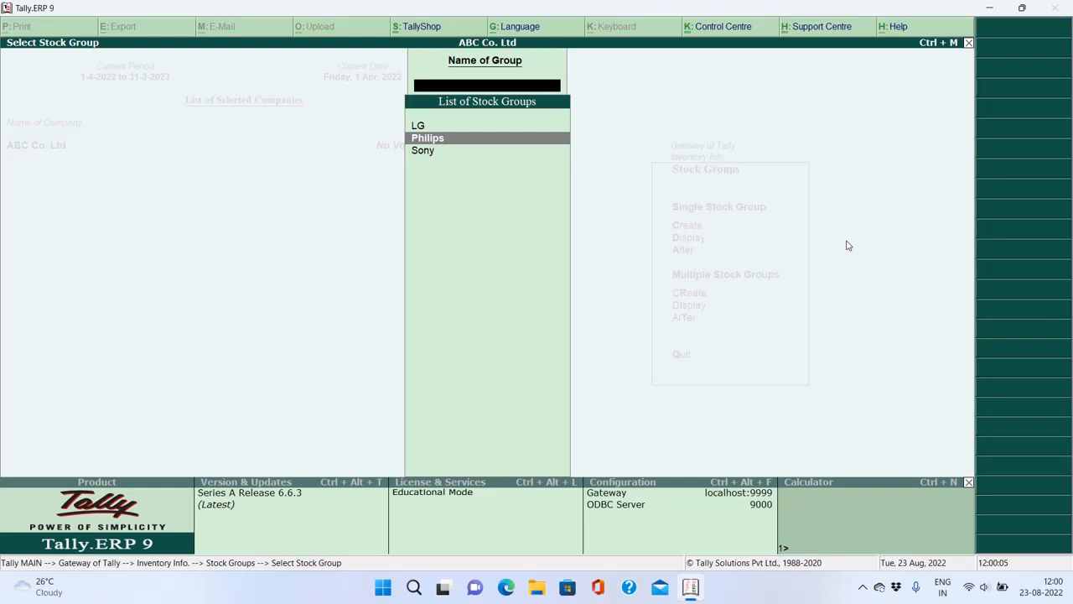
key("Down")
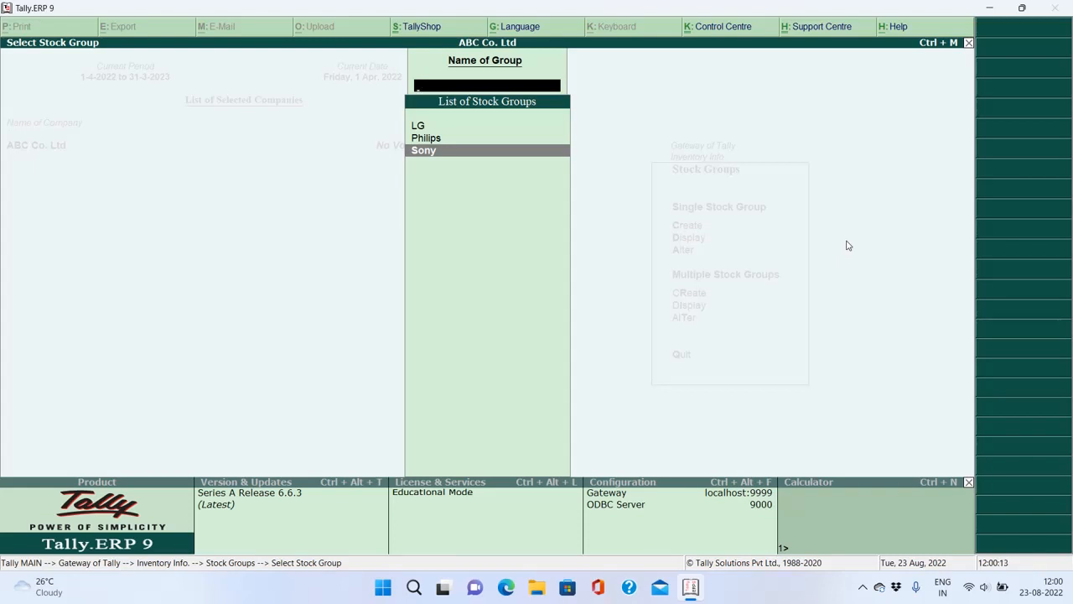
Display the details of the Sony stock group and return to the Gateway of Tally
key("Return")
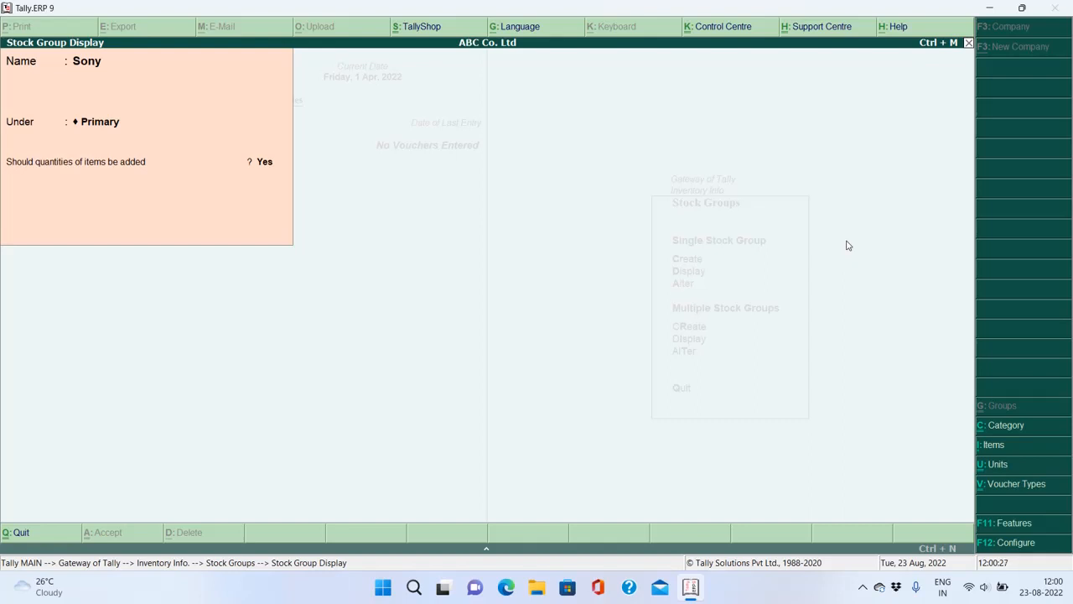
key("Escape")
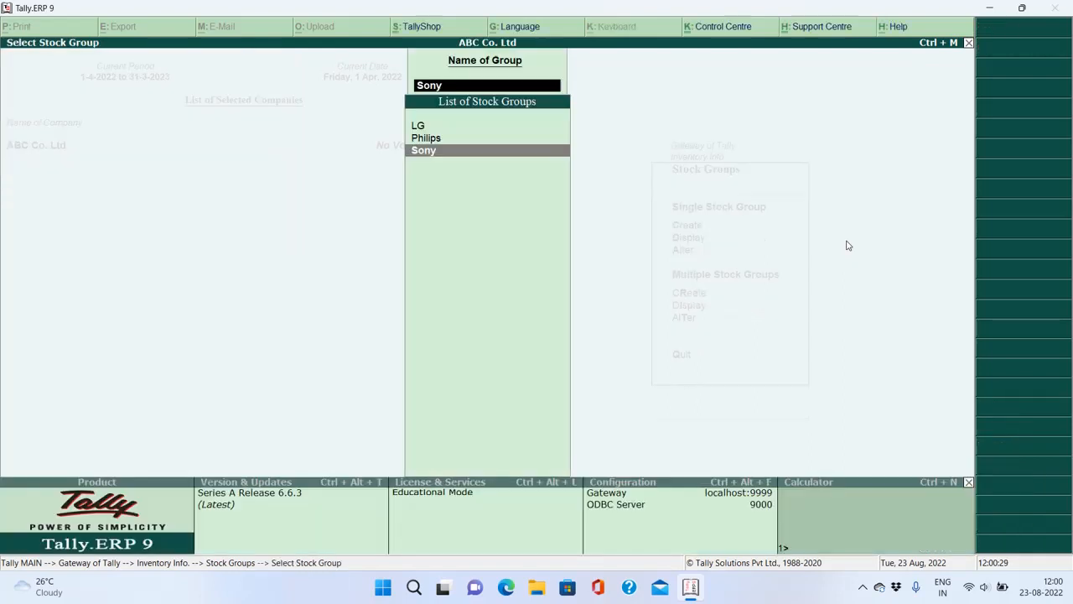
key("Escape")
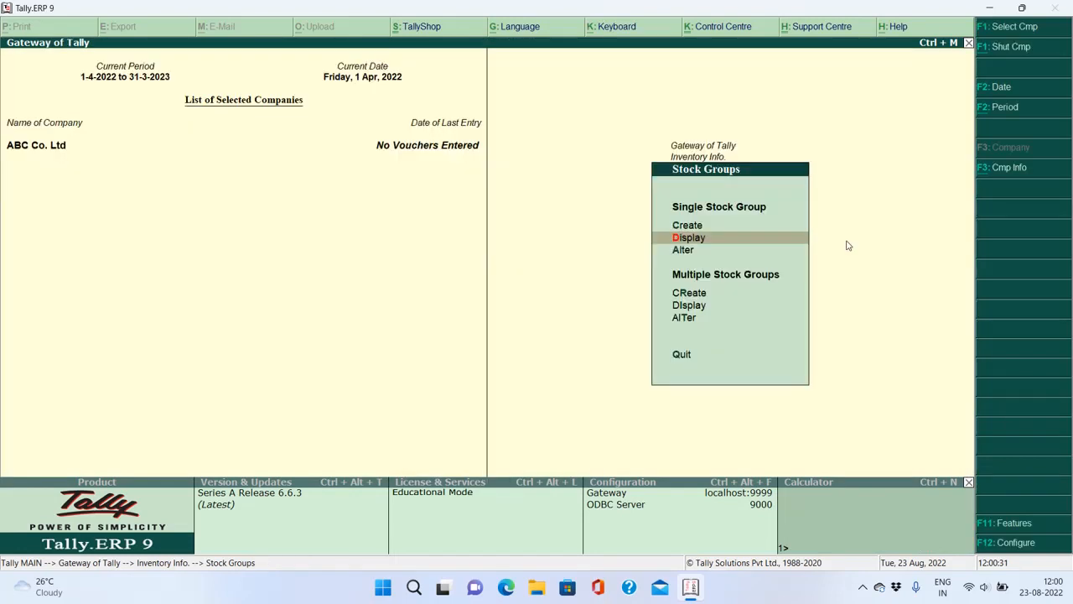
key("Escape")
key("Escape")
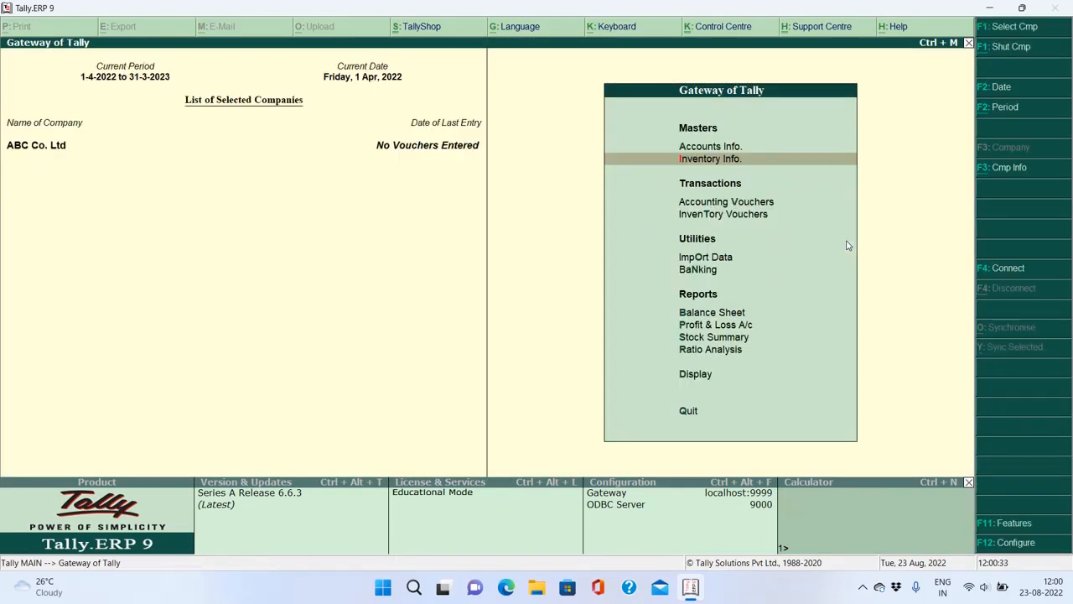
Open the Sony stock group for single stock group alteration from the inventory masters
key("Up")
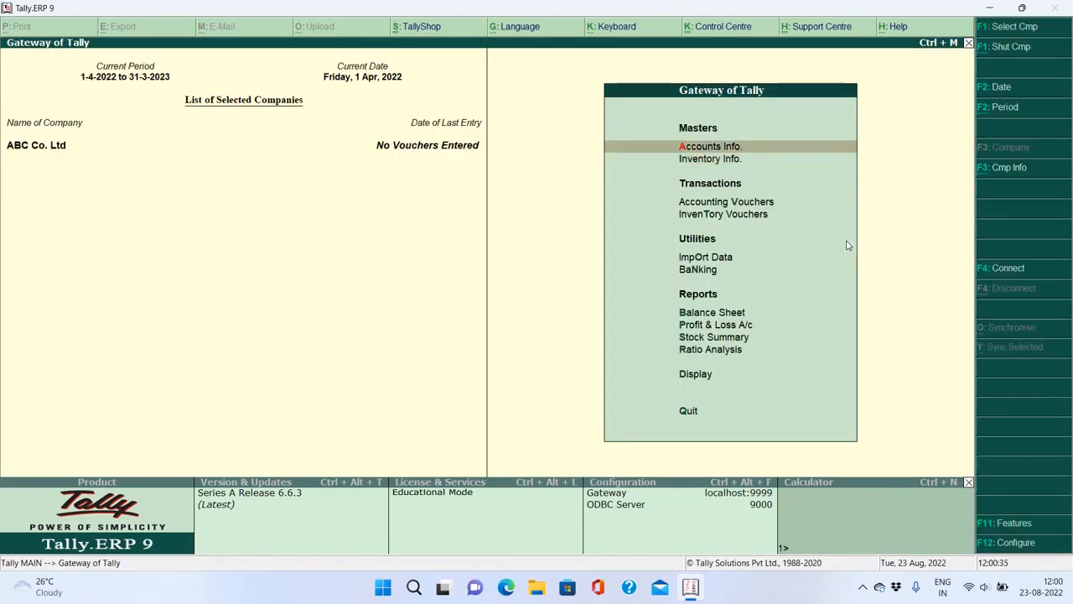
key("Down")
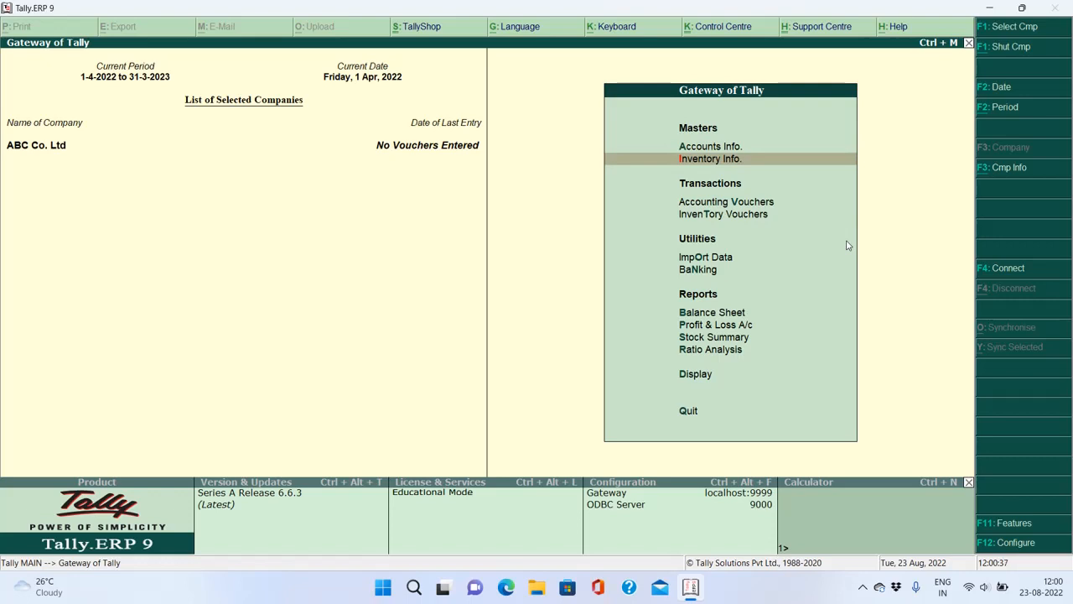
key("Return")
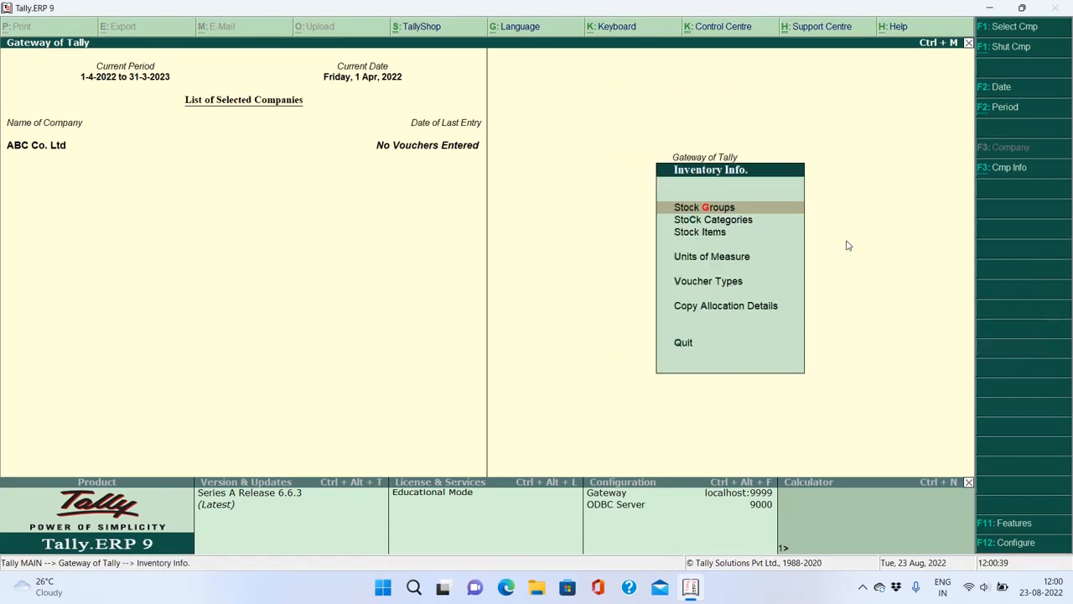
key("Return")
key("Down")
key("Down")
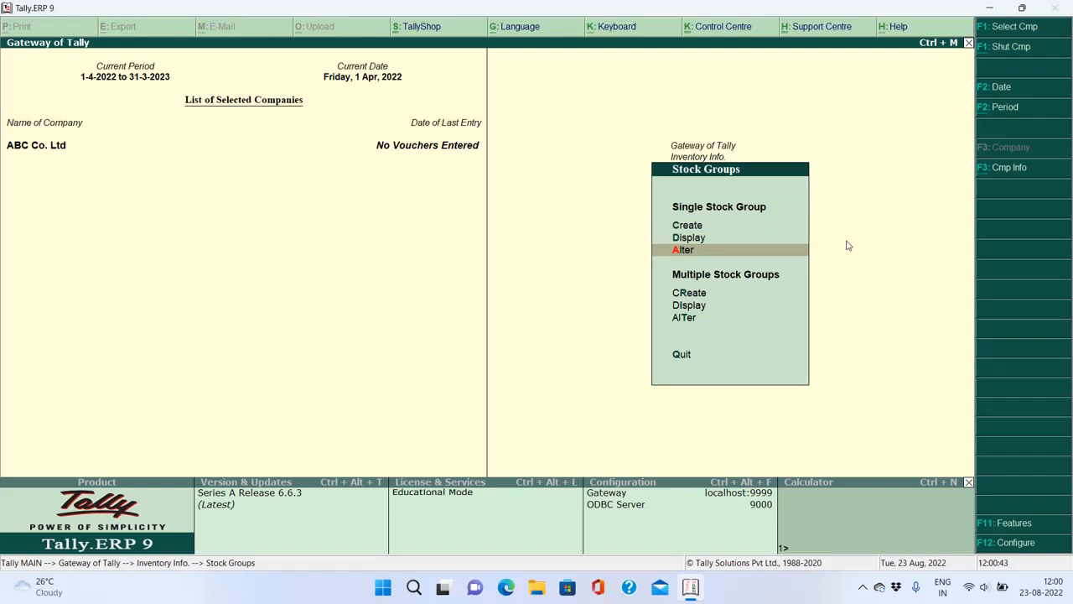
key("Return")
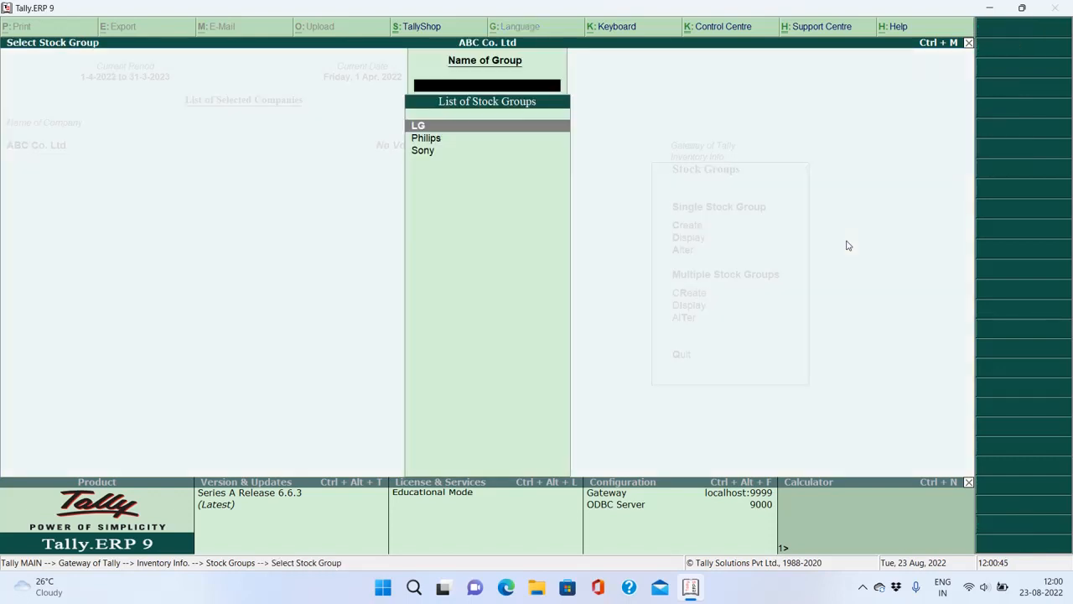
key("Down")
key("Down")
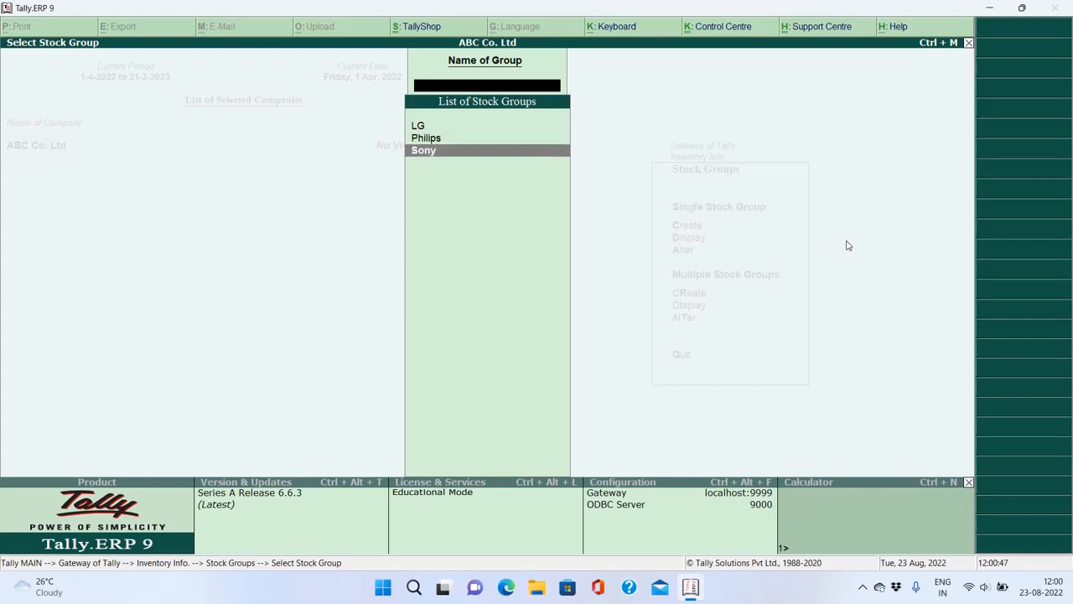
key("Up")
key("Up")
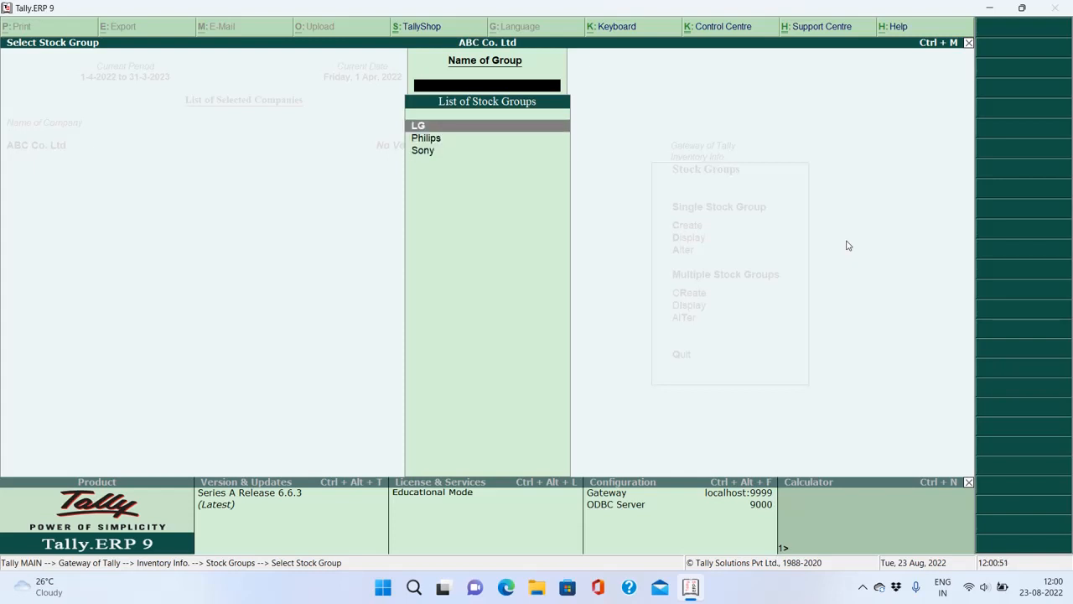
key("Down")
key("Down")
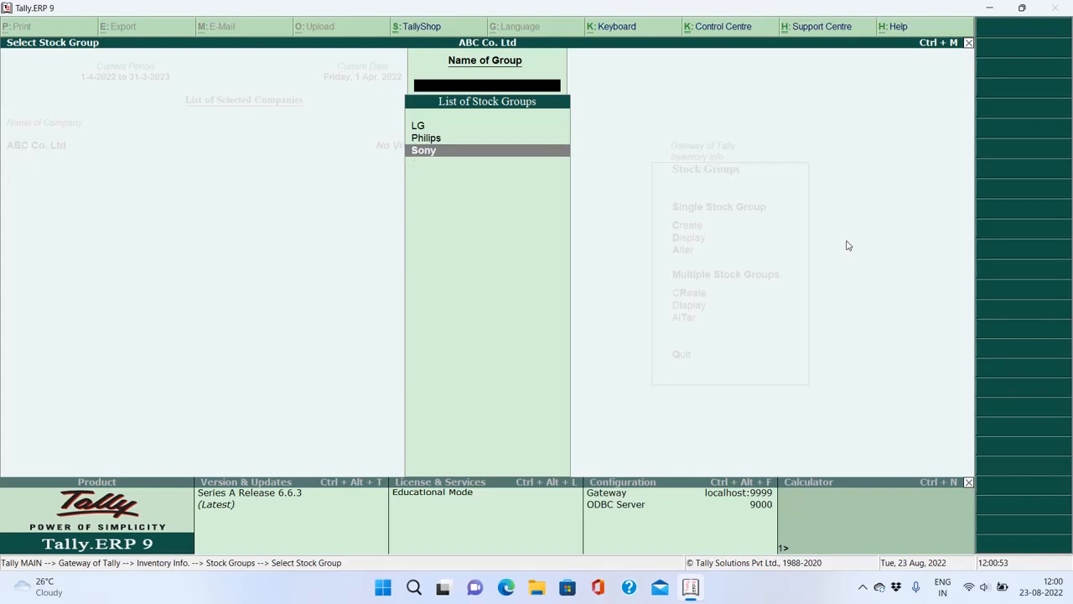
key("Return")
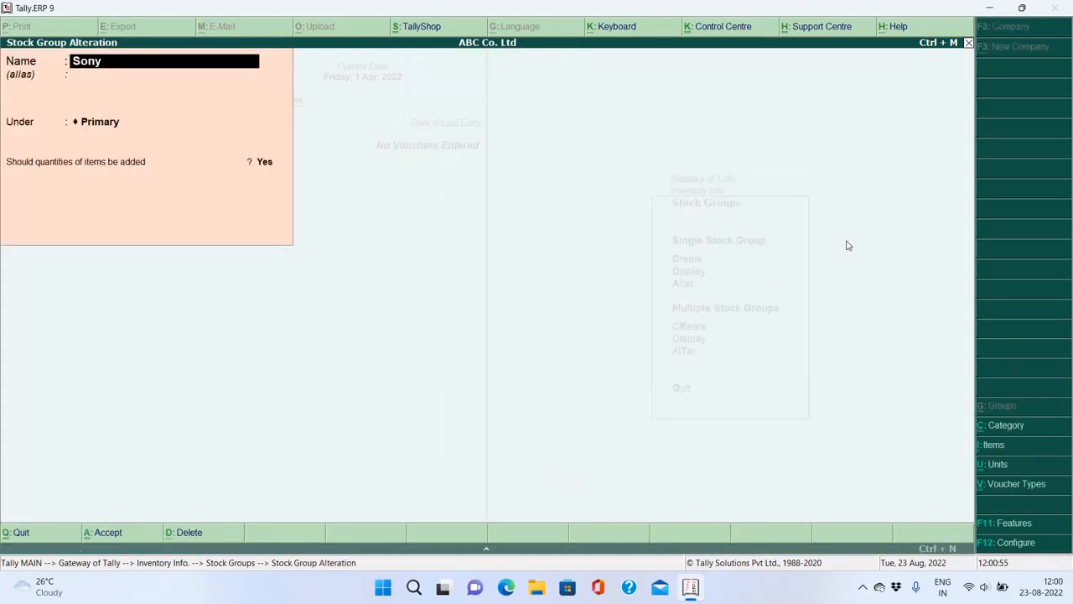
Add the alias Sony Telivisions to the Sony stock group, accept the alteration and return to the Gateway of Tally
key("Return")
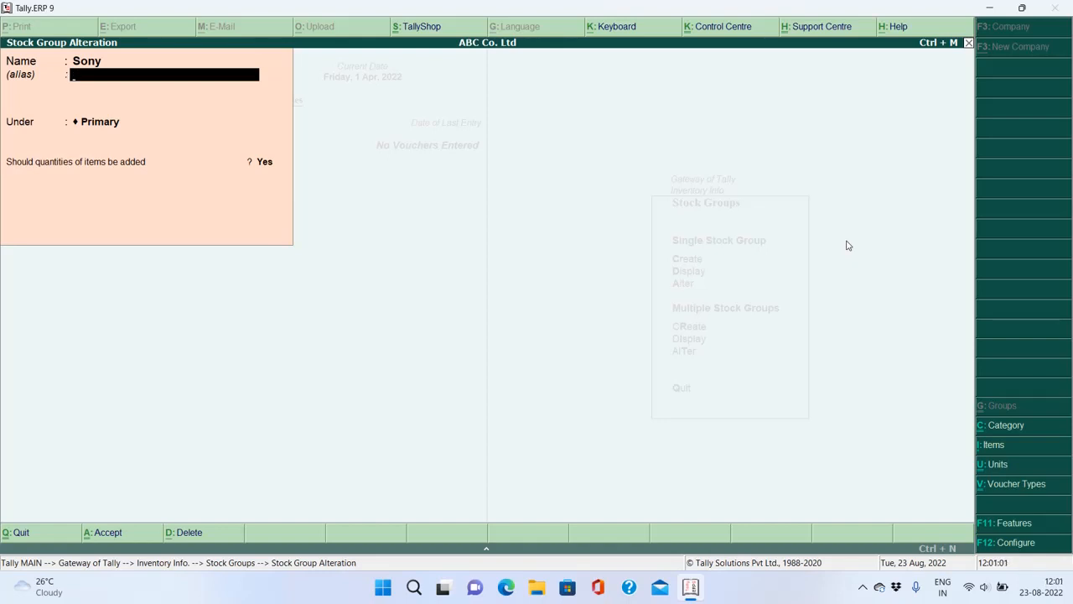
type("Sony Tel")
type("ivions")
key("BackSpace")
key("BackSpace")
type("sions")
key("Return")
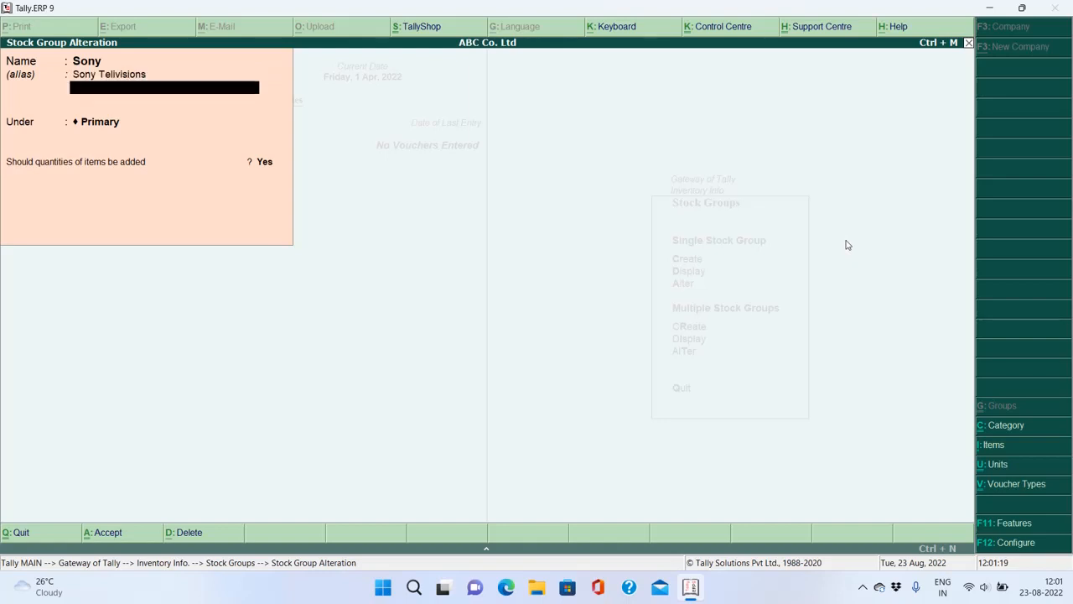
key("Return")
key("Return")
key("Return")
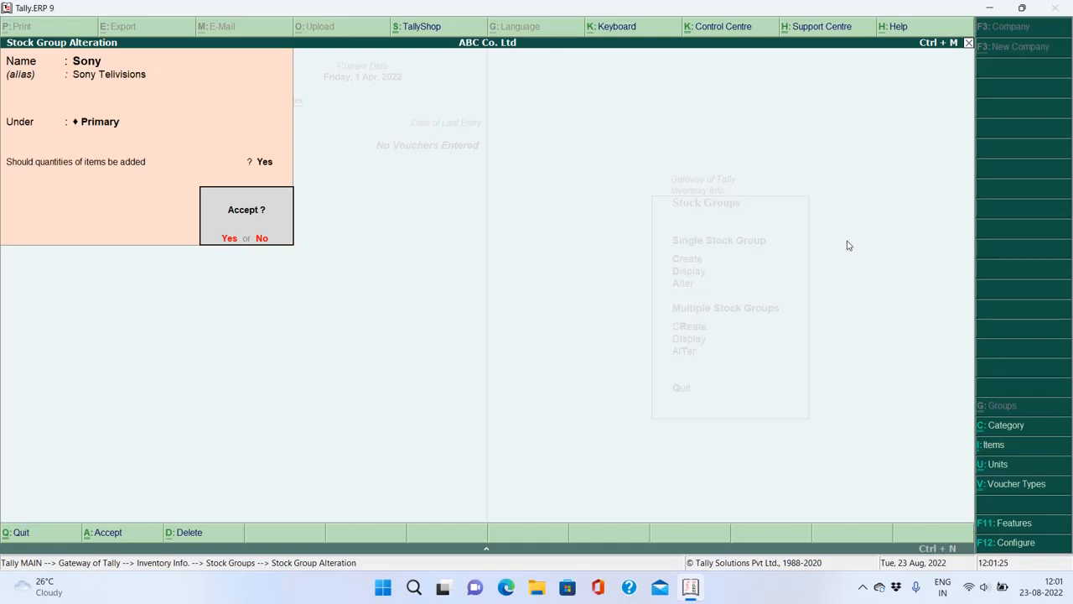
key("Return")
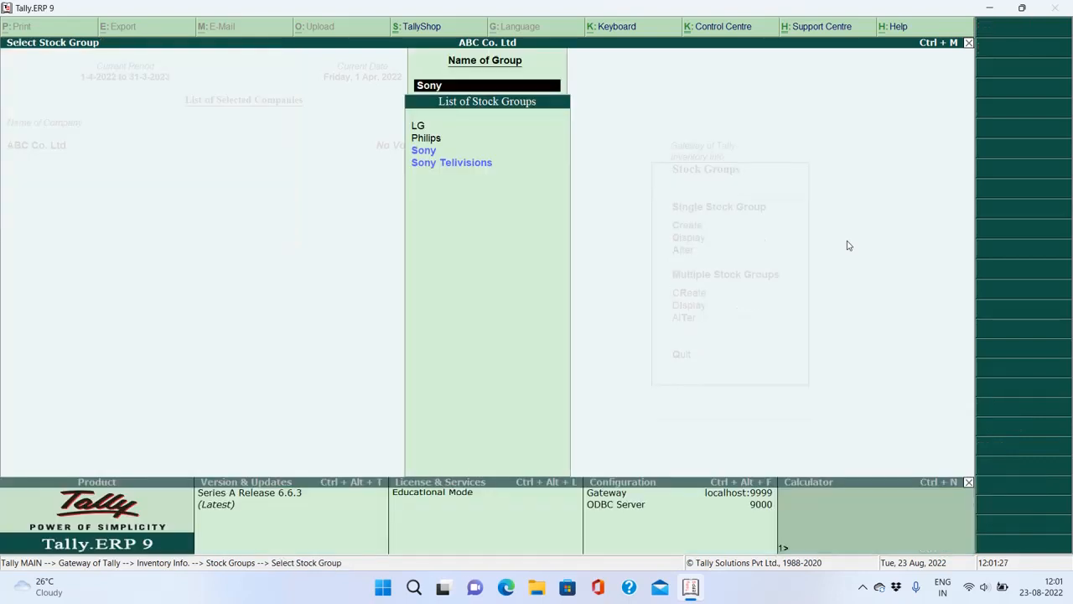
key("Escape")
key("Escape")
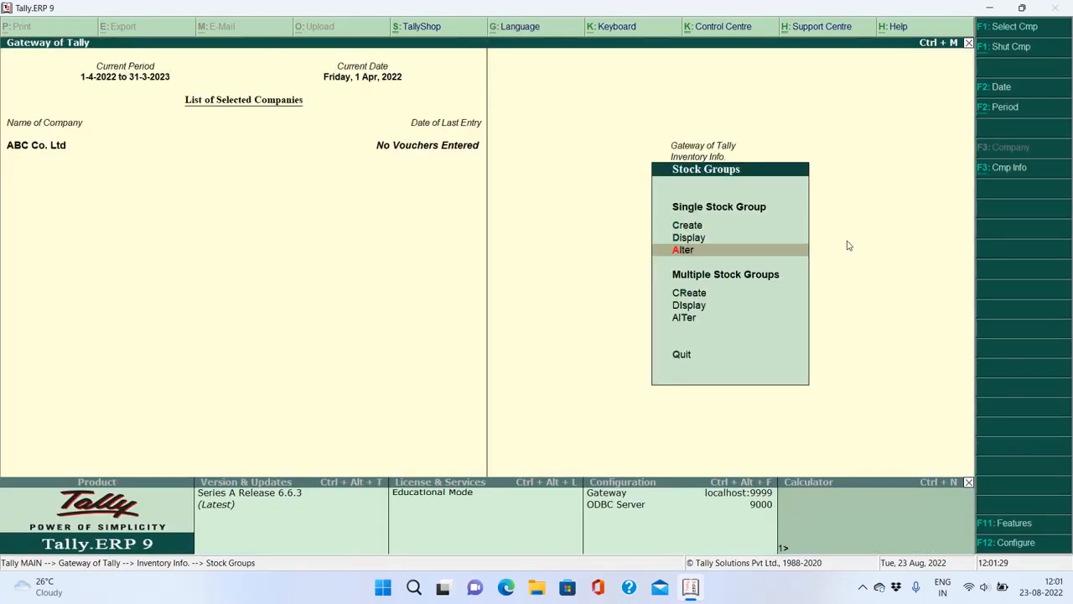
key("Escape")
key("Escape")
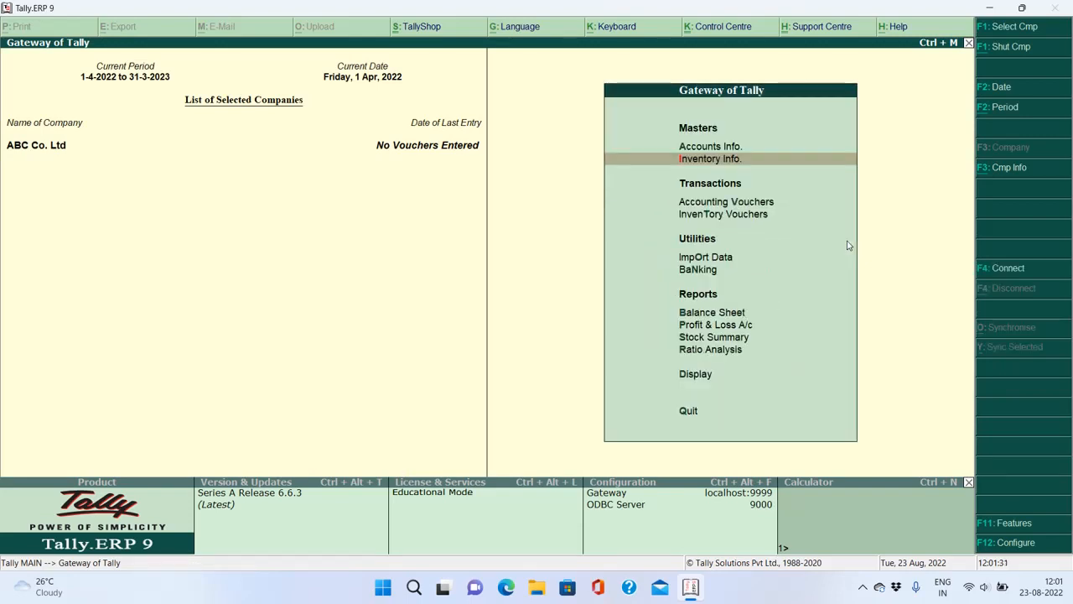
Open the list of stock groups for single stock group alteration from the inventory masters
key("Up")
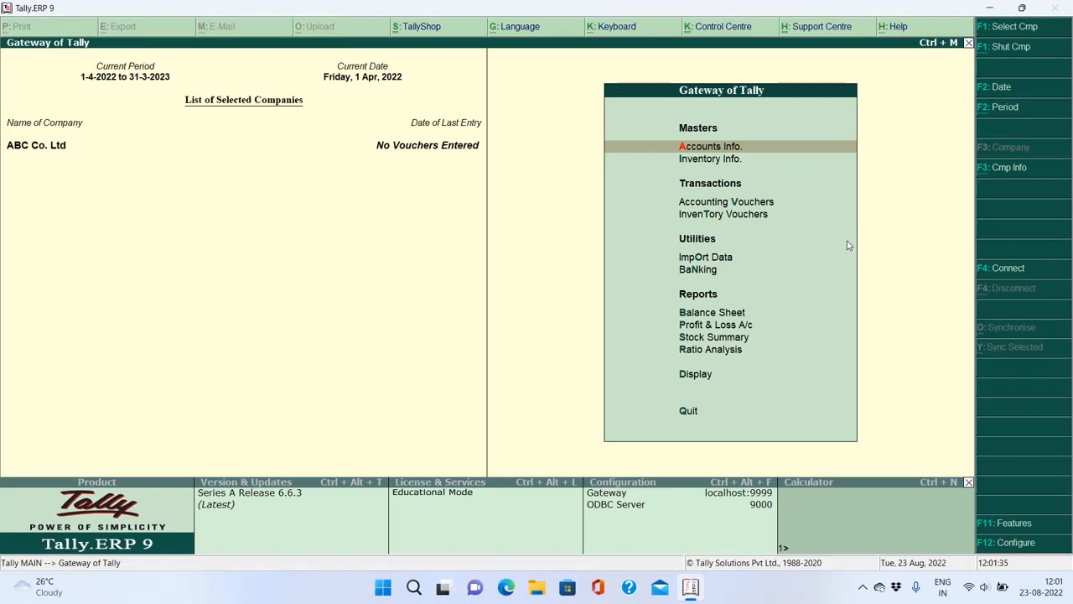
key("Down")
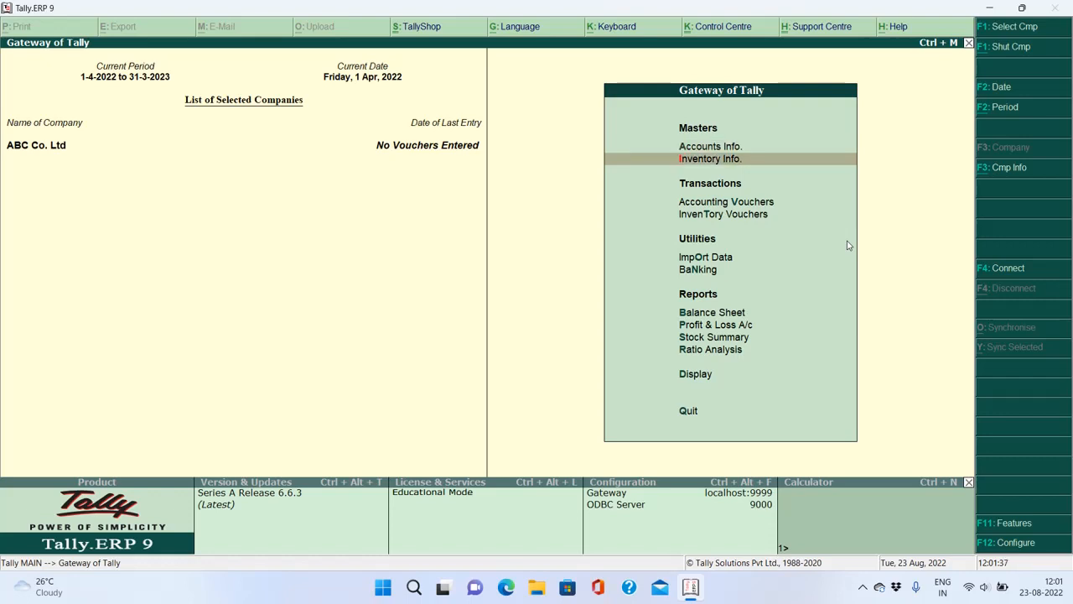
key("Return")
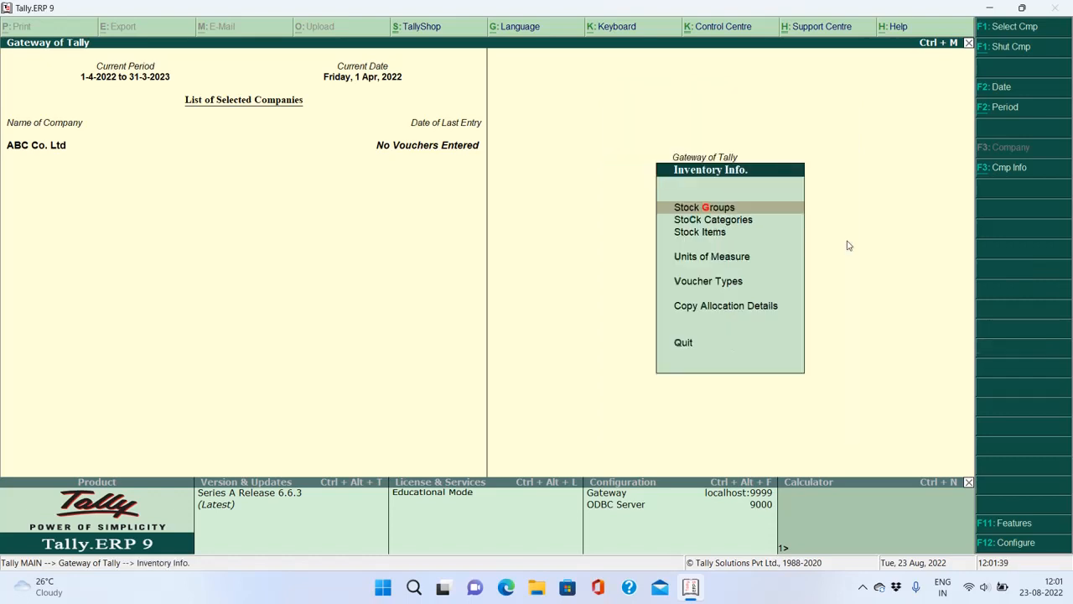
key("Return")
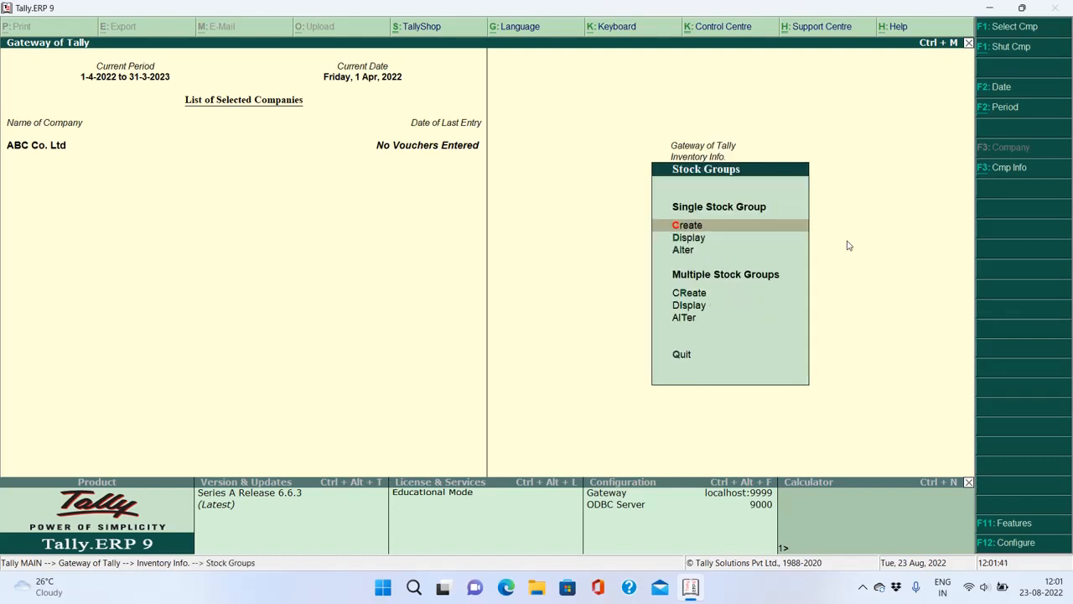
key("Down")
key("Down")
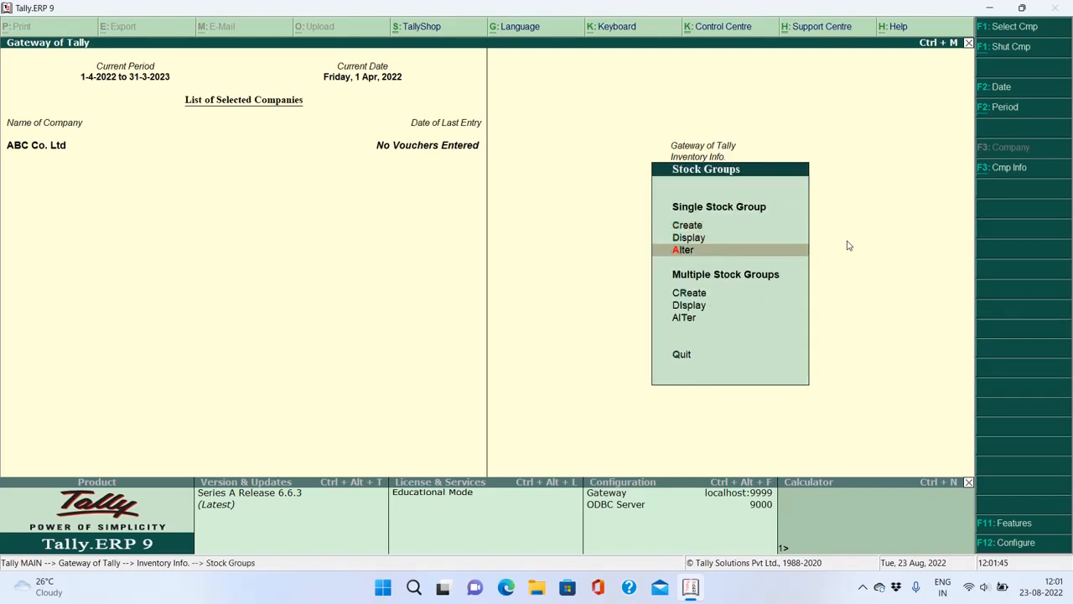
key("Return")
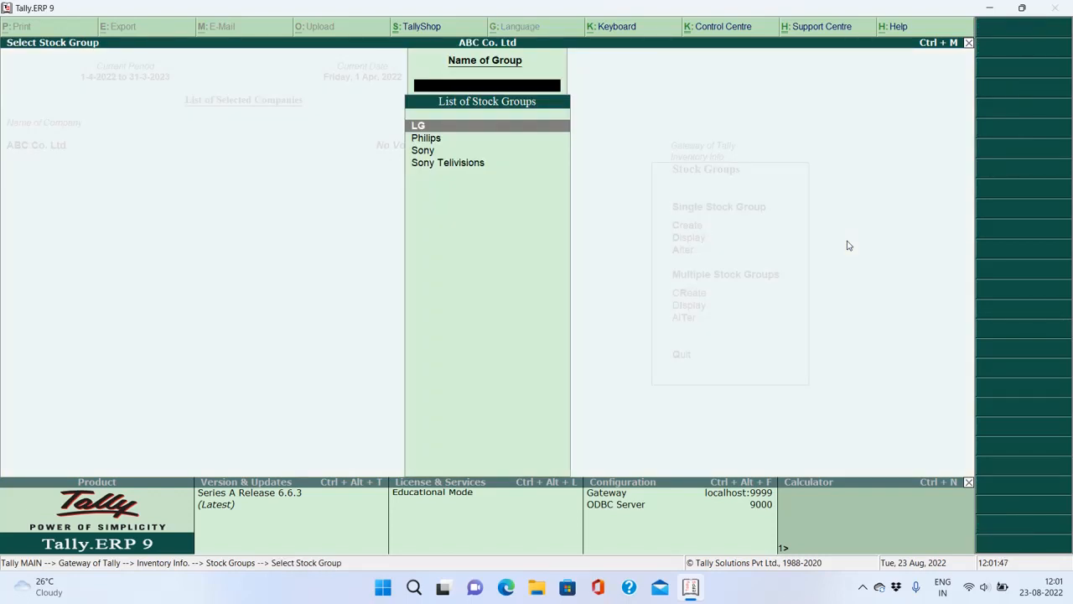
Delete the Sony stock group from its alteration form and return to the Gateway of Tally
key("Down")
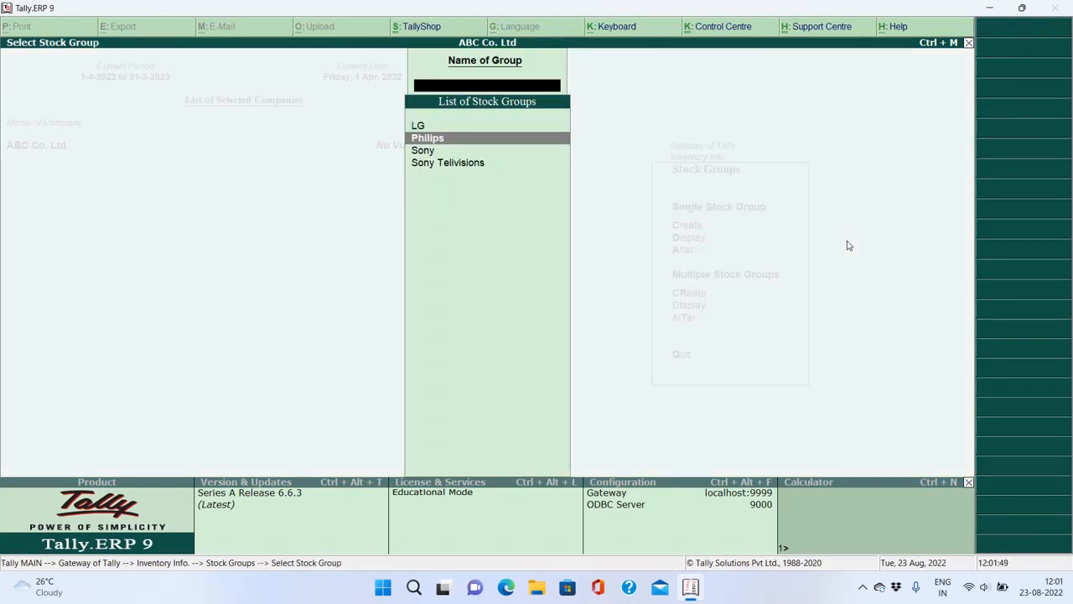
key("Down")
key("Up")
key("Down")
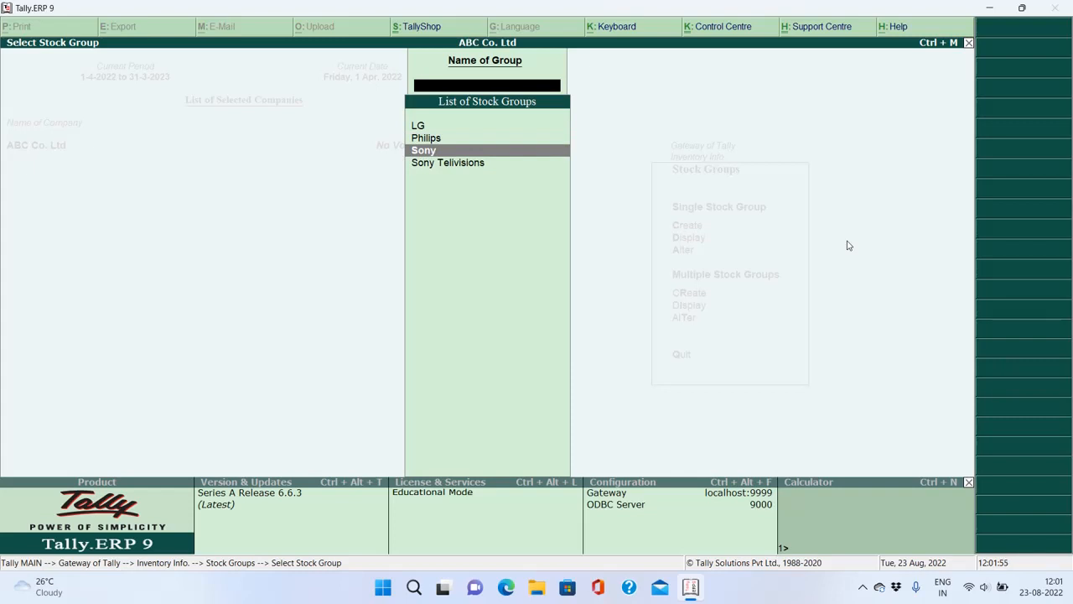
key("Return")
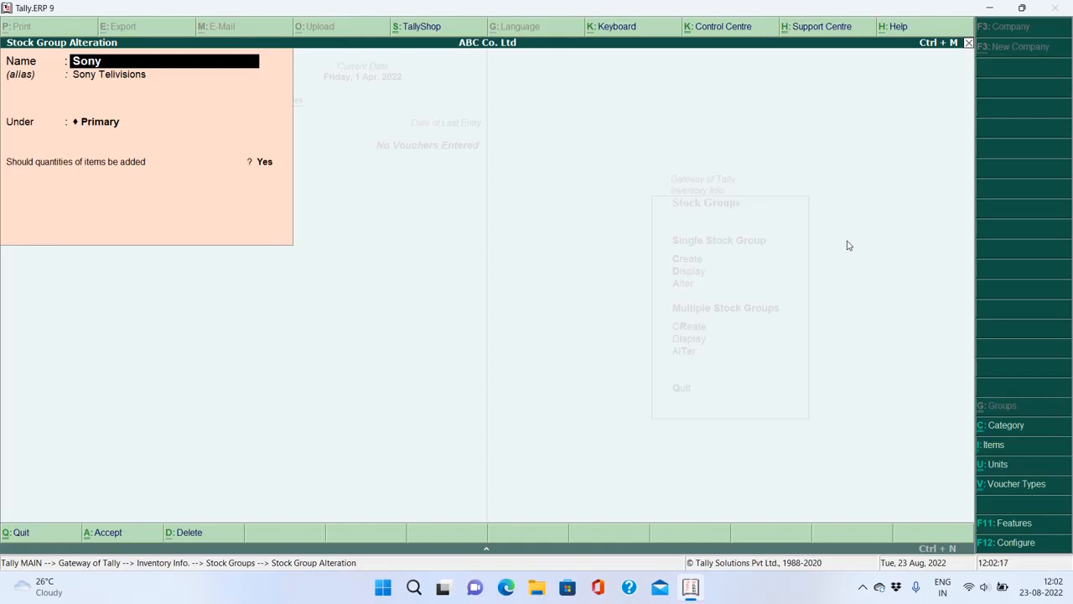
key("alt+d")
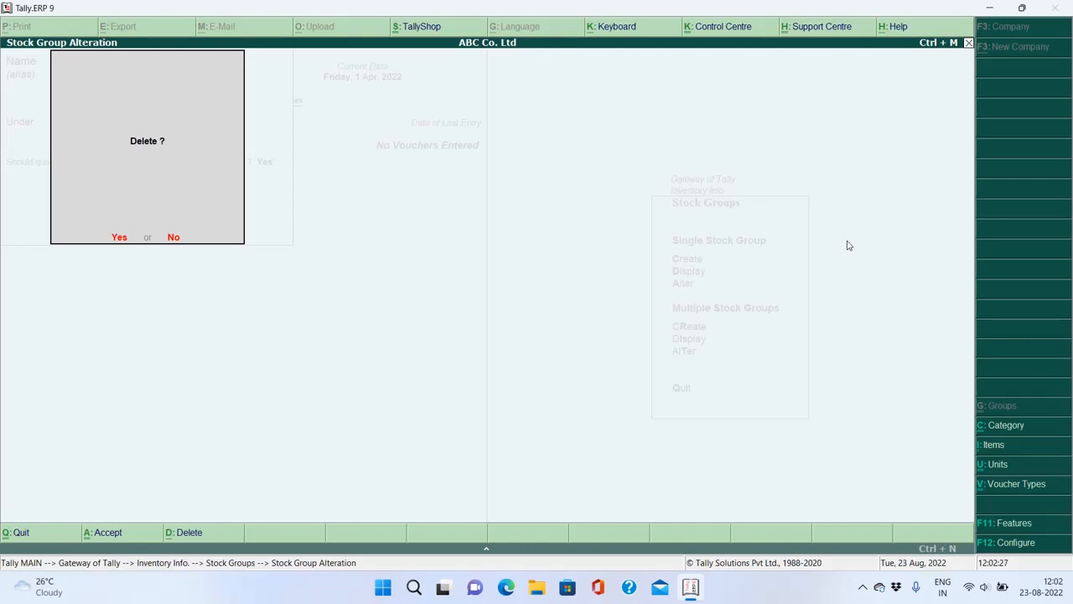
key("y")
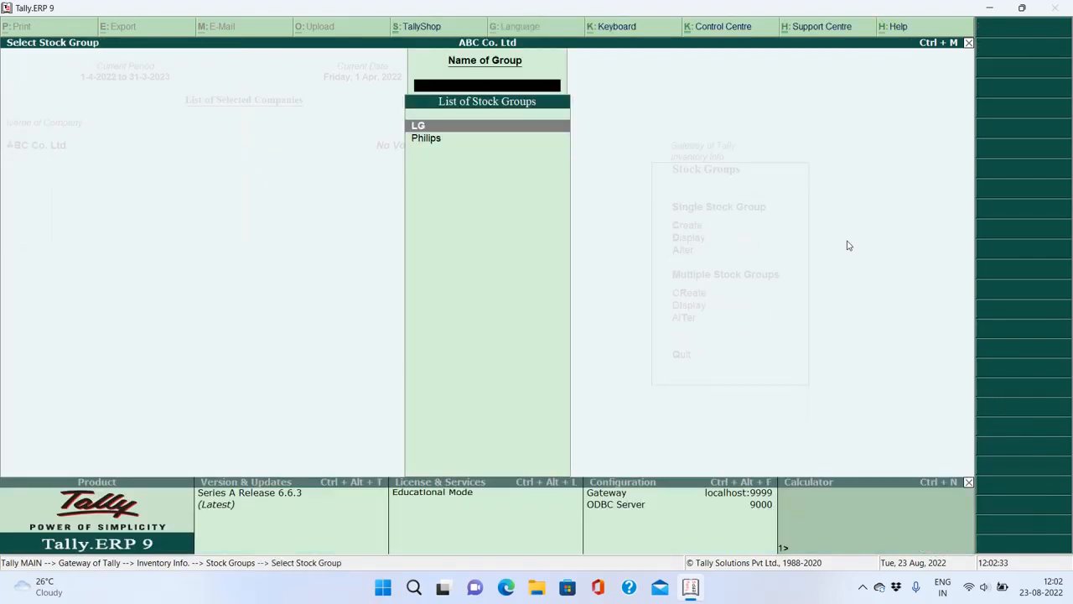
key("Escape")
key("Escape")
key("Escape")
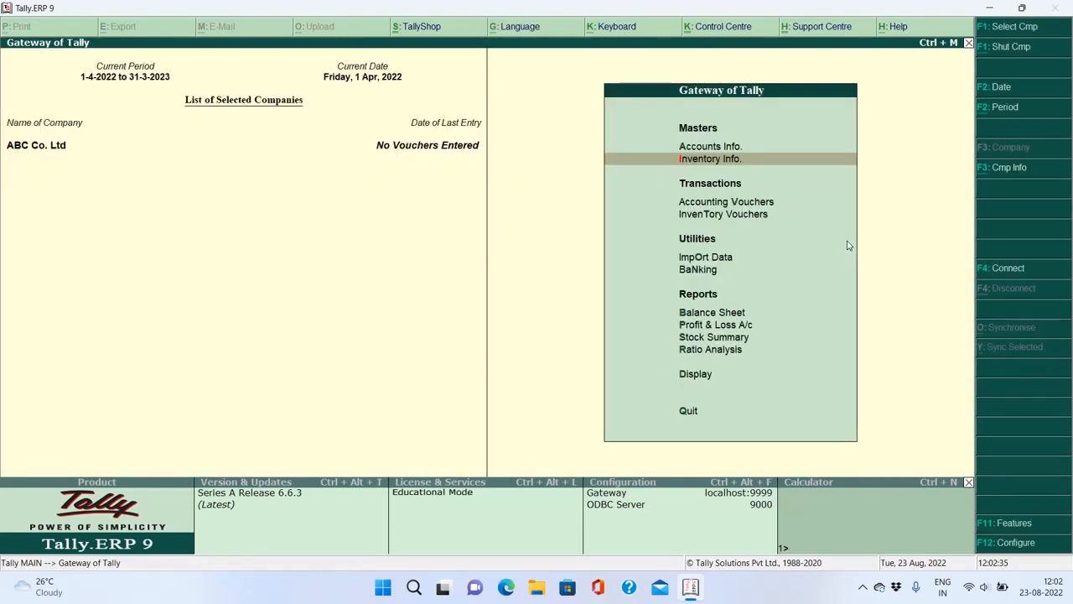
key("Escape")
key("n")
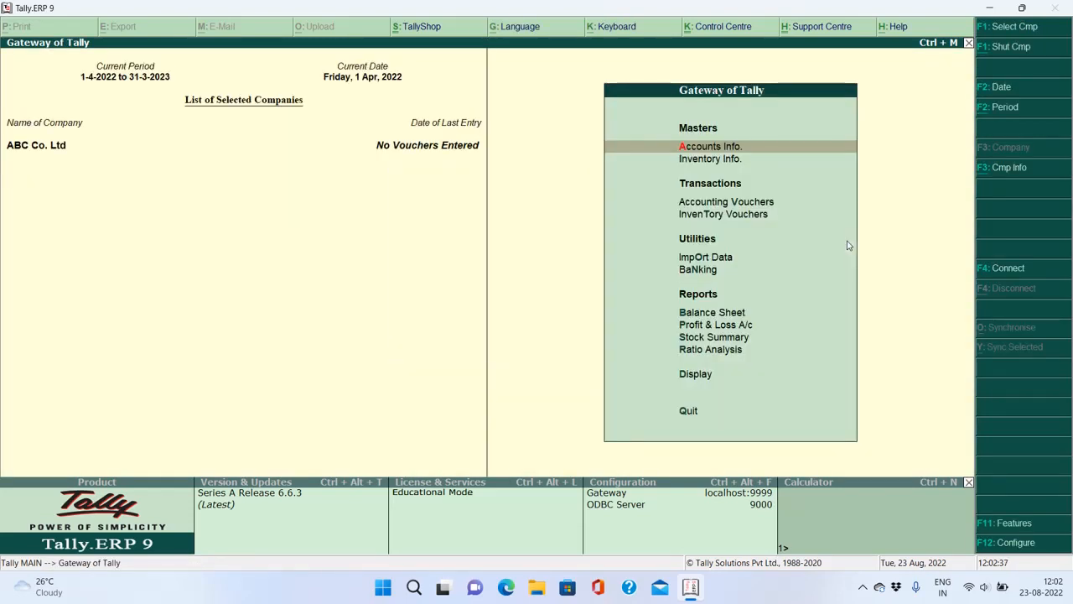
Open the single stock group creation form from the inventory masters
key("Down")
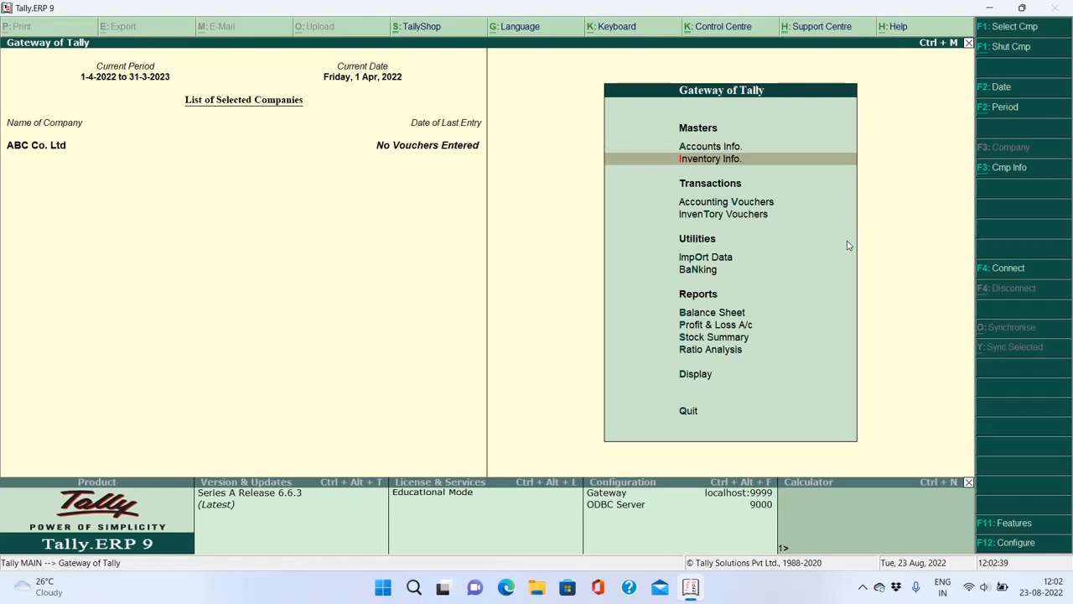
key("Return")
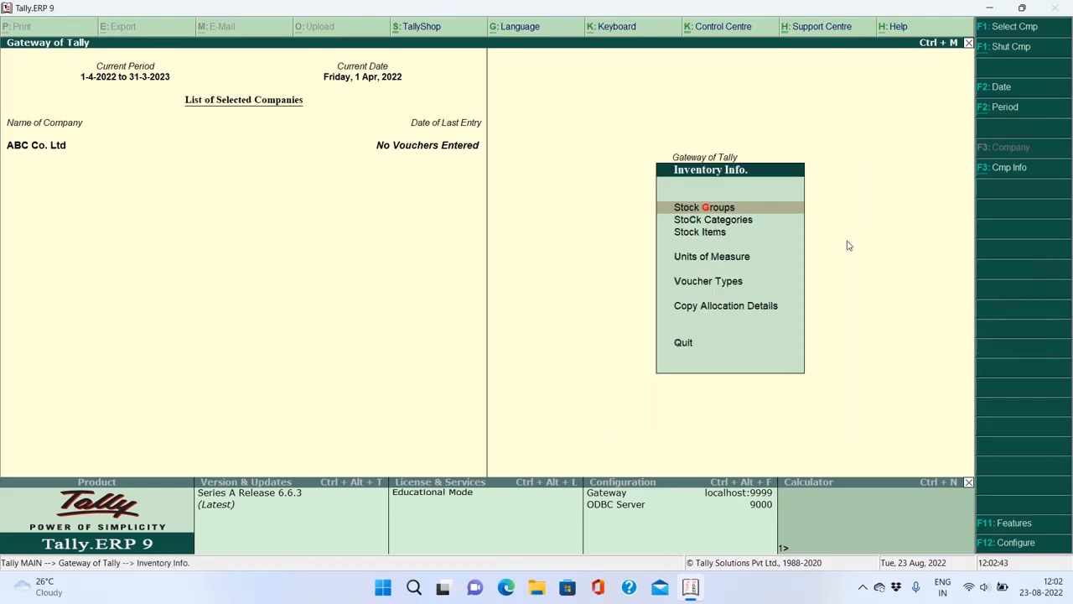
key("Return")
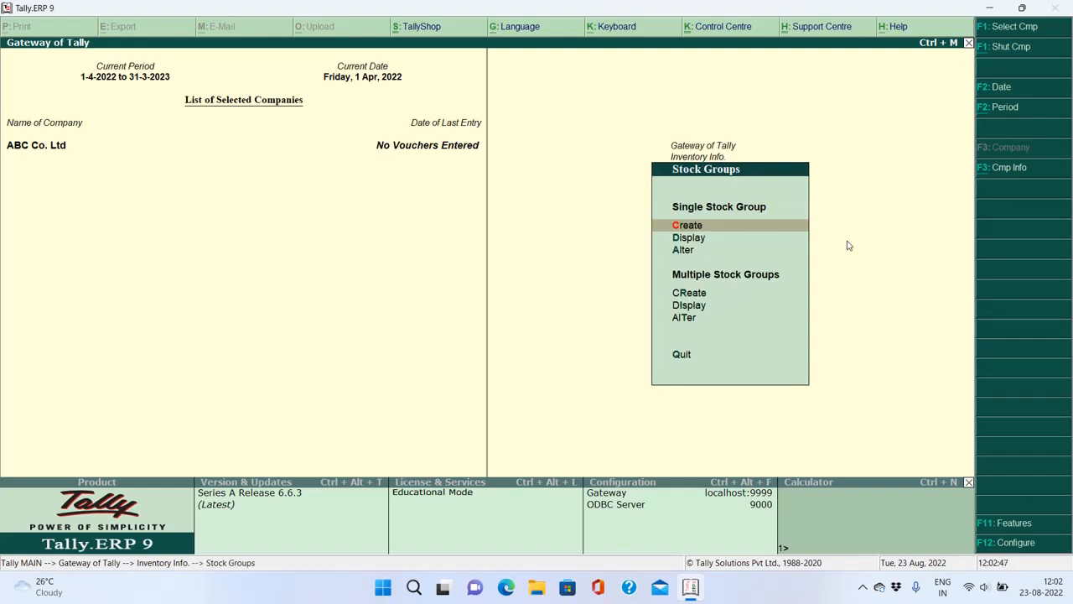
key("Return")
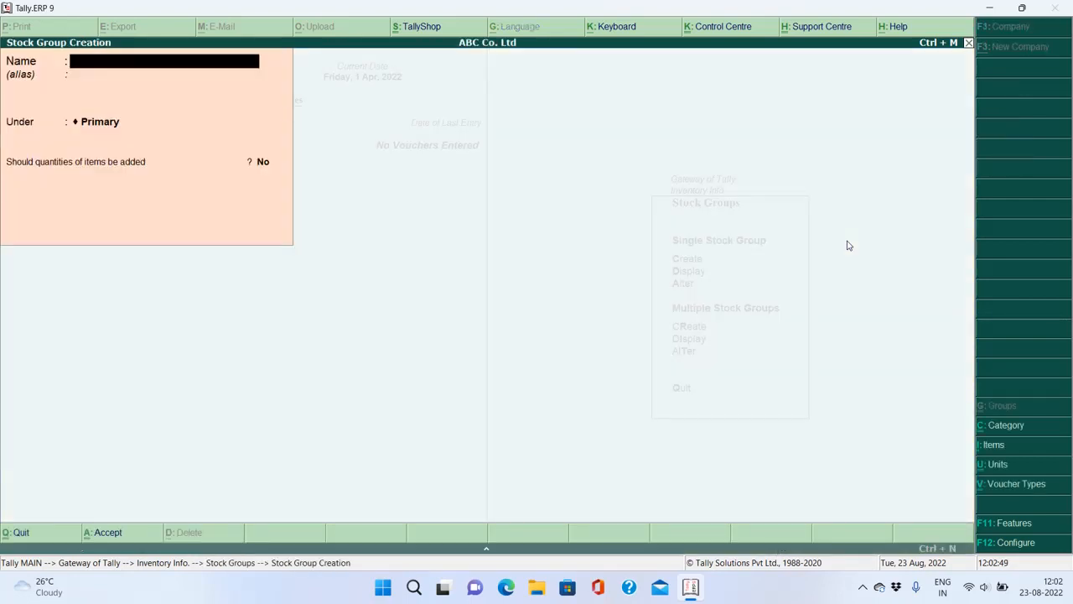
Create the stock group Sony under Primary with quantities of items added set to Yes, and return to the Gateway of Tally
type("Sony")
key("Return")
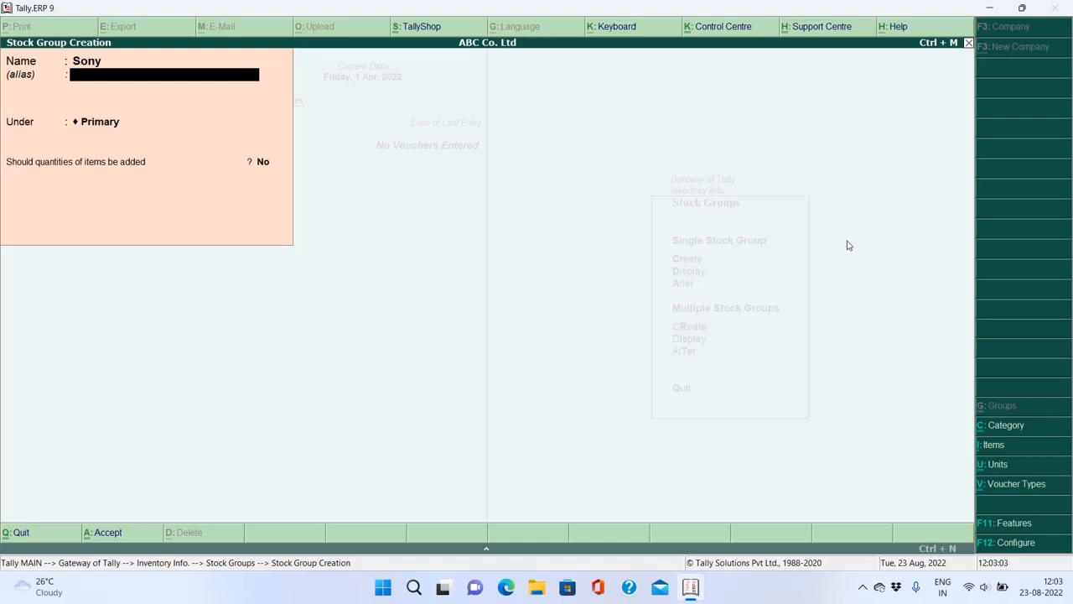
key("Return")
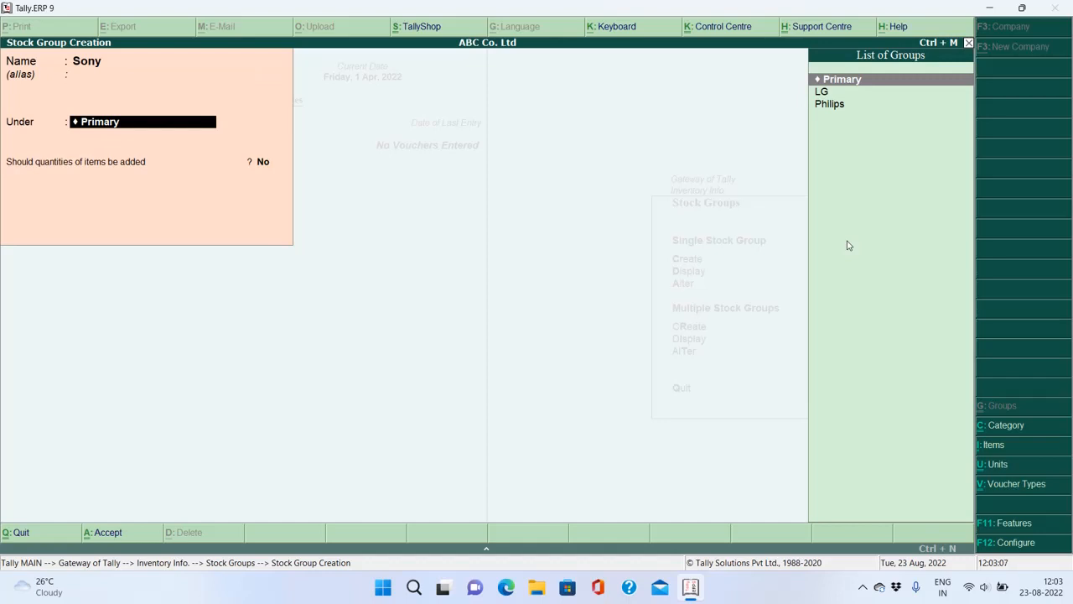
key("Return")
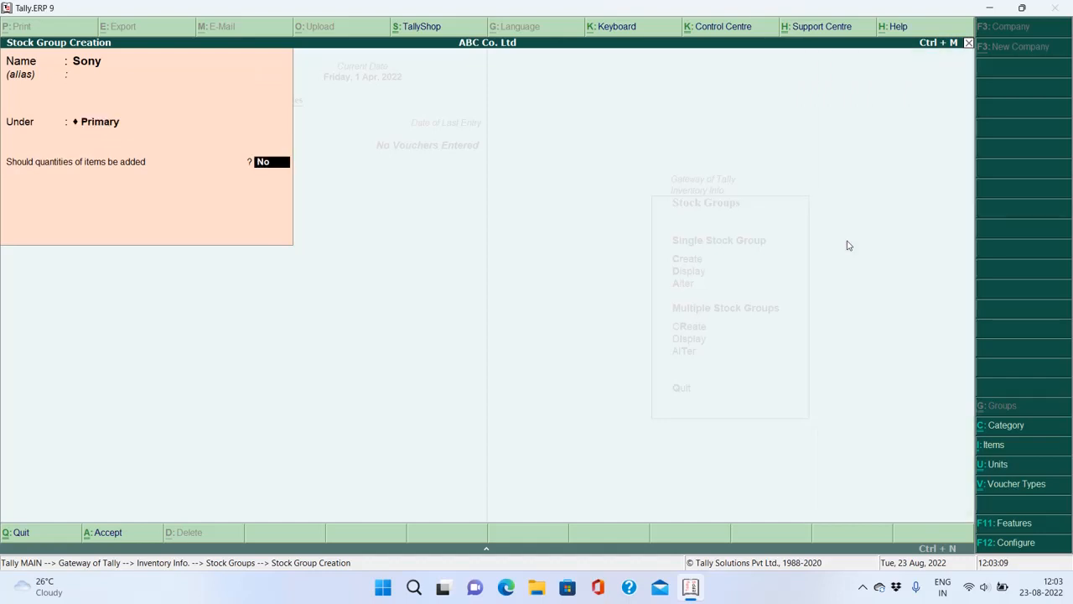
type("y")
key("Return")
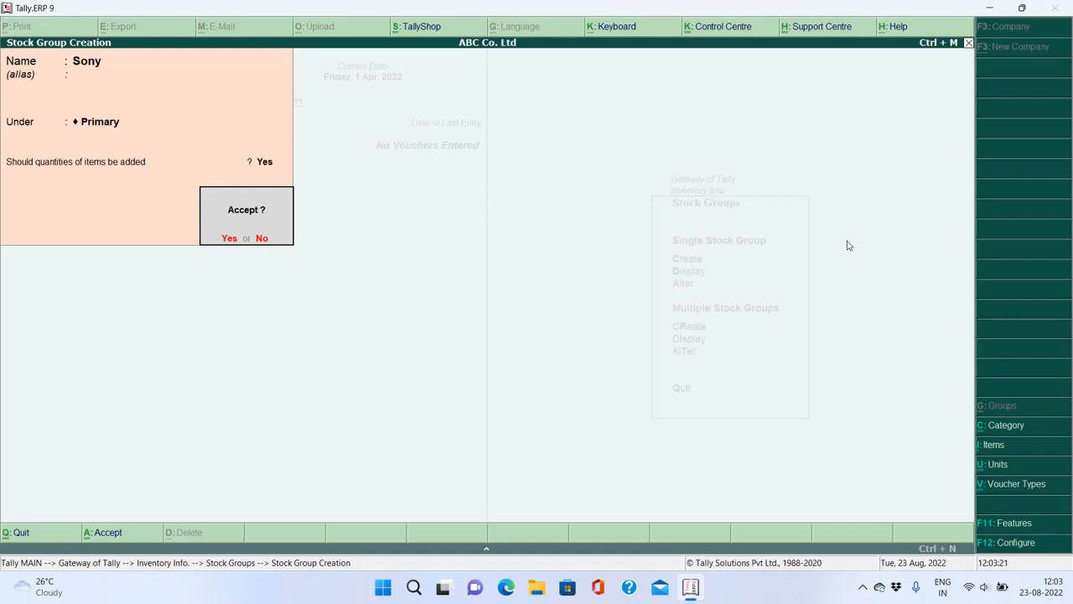
key("y")
key("Escape")
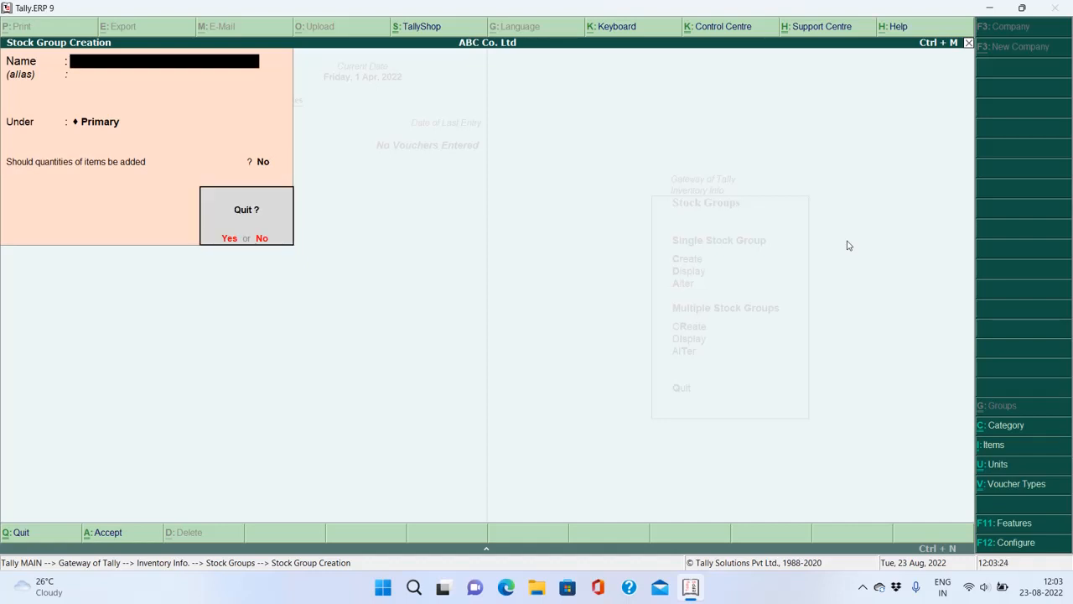
key("y")
key("Escape")
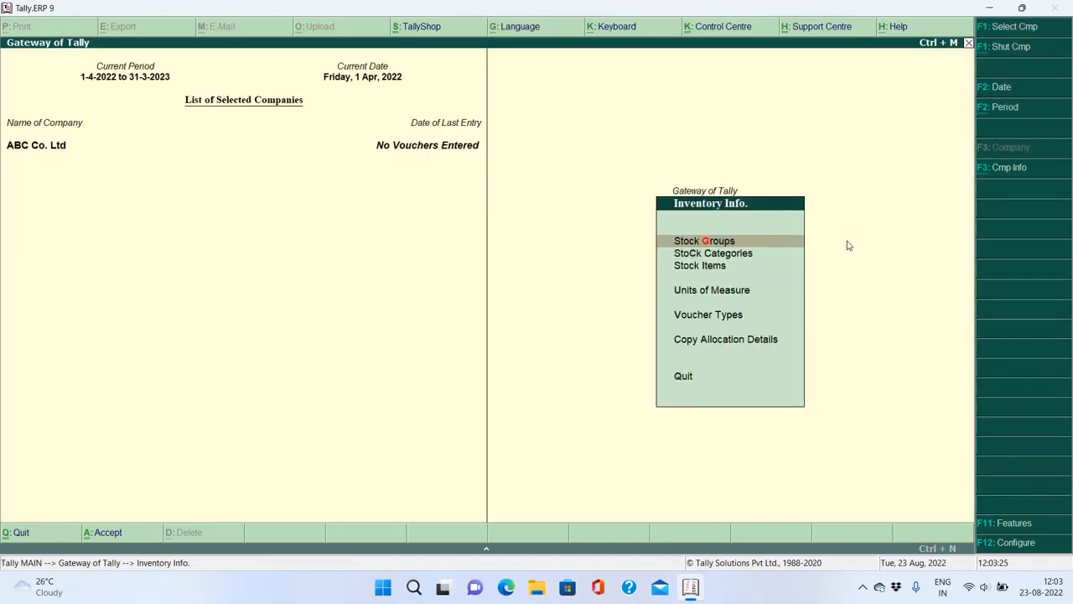
key("Escape")
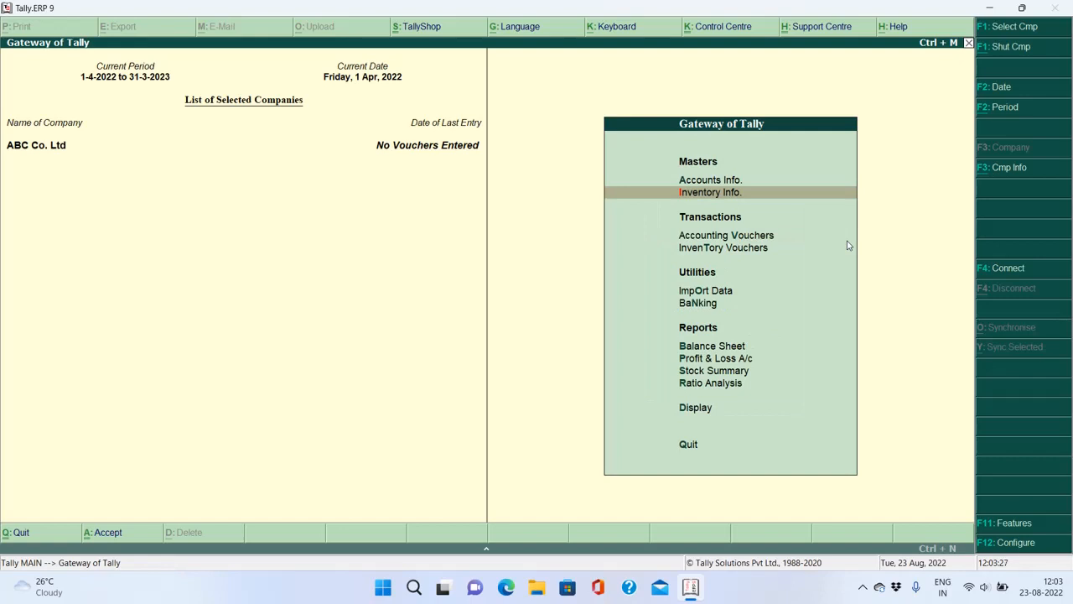
key("Up")
key("Down")
key("Up")
key("Down")
key("Return")
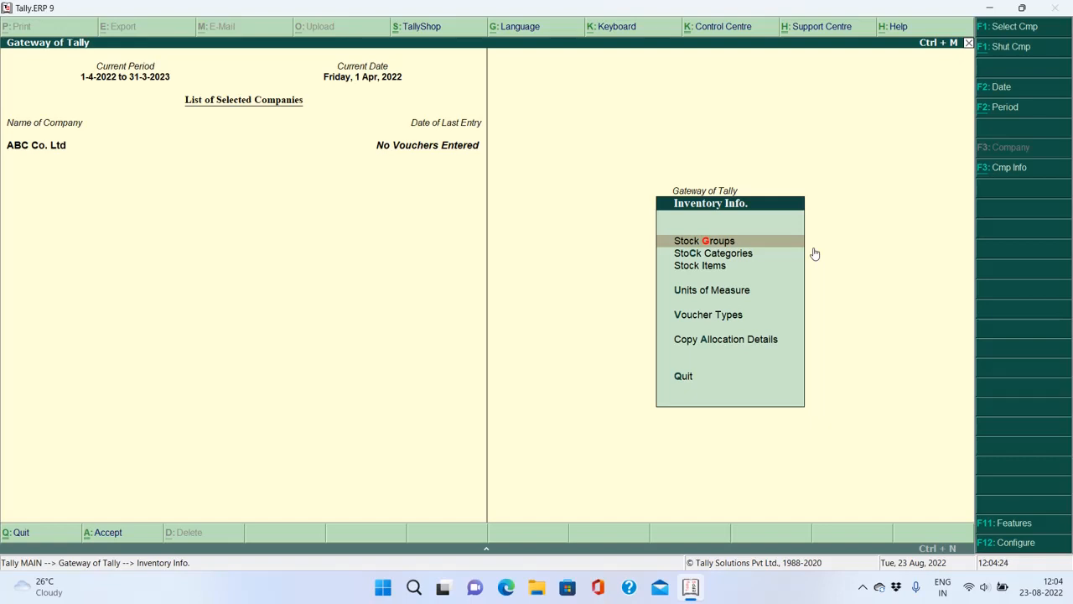
key("Down")
key("Up")
key("Down")
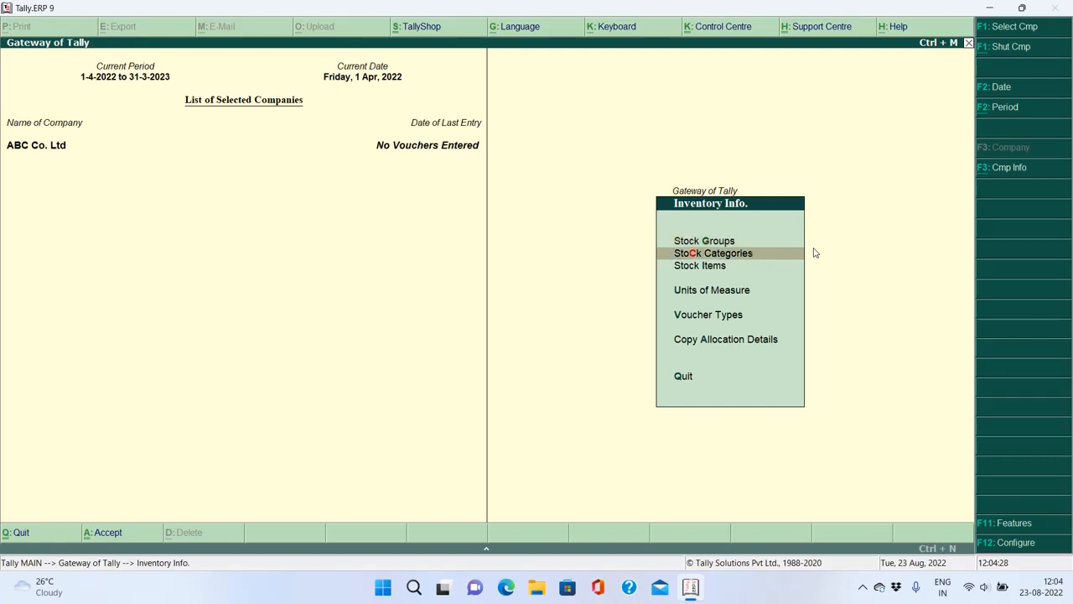
key("Escape")
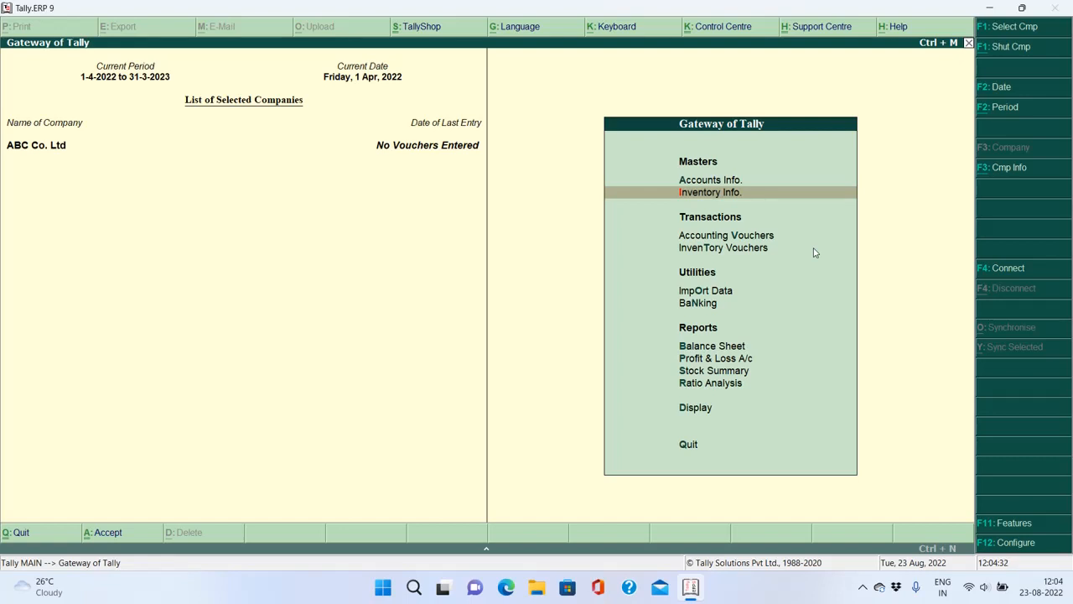
Open the single stock category creation form from the inventory masters
key("Up")
key("Down")
key("Return")
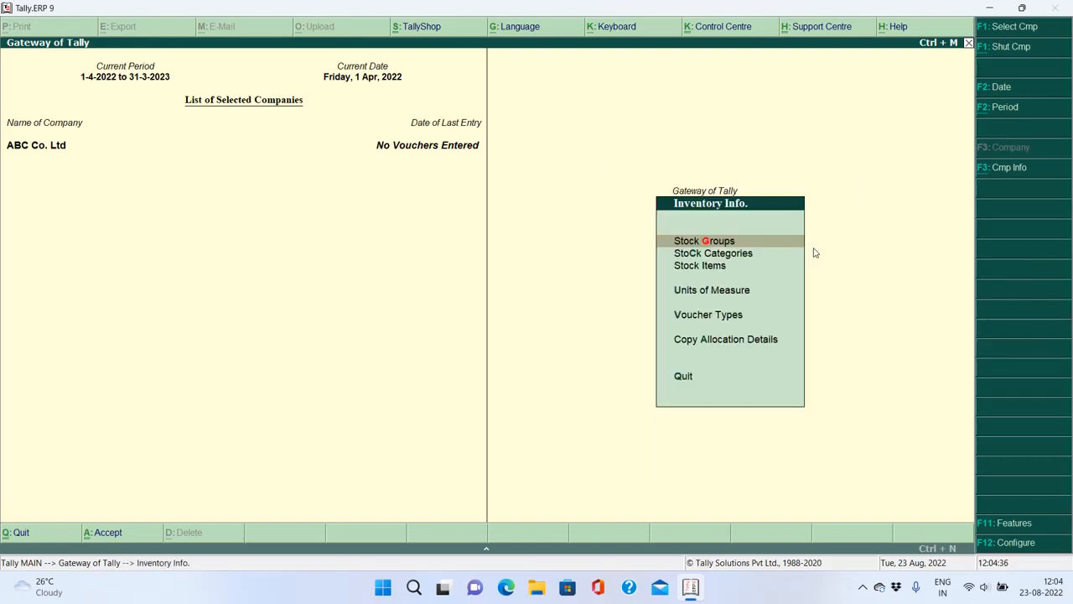
key("Down")
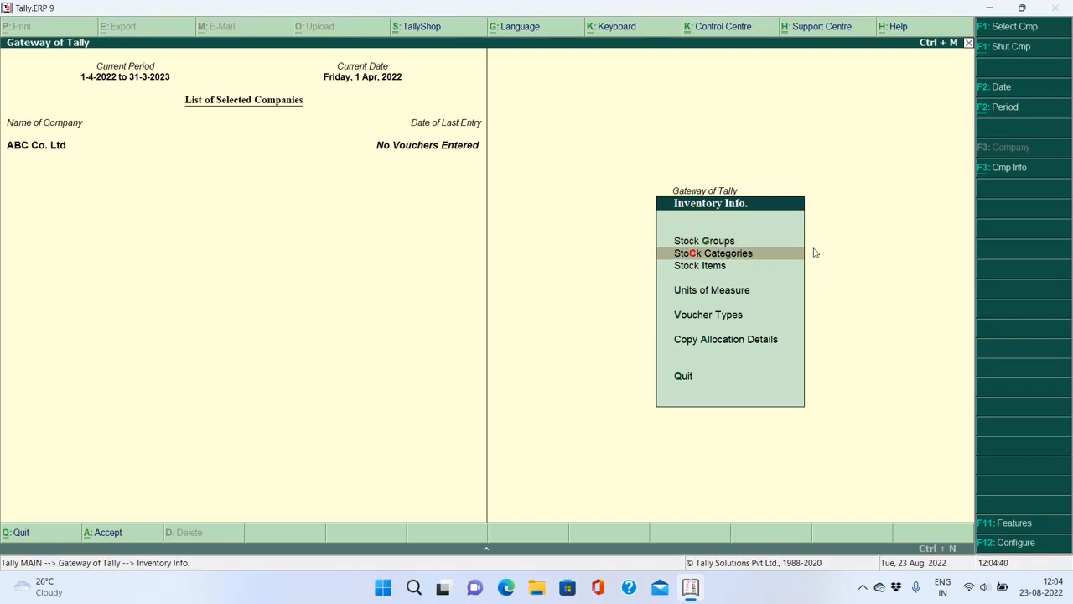
key("Return")
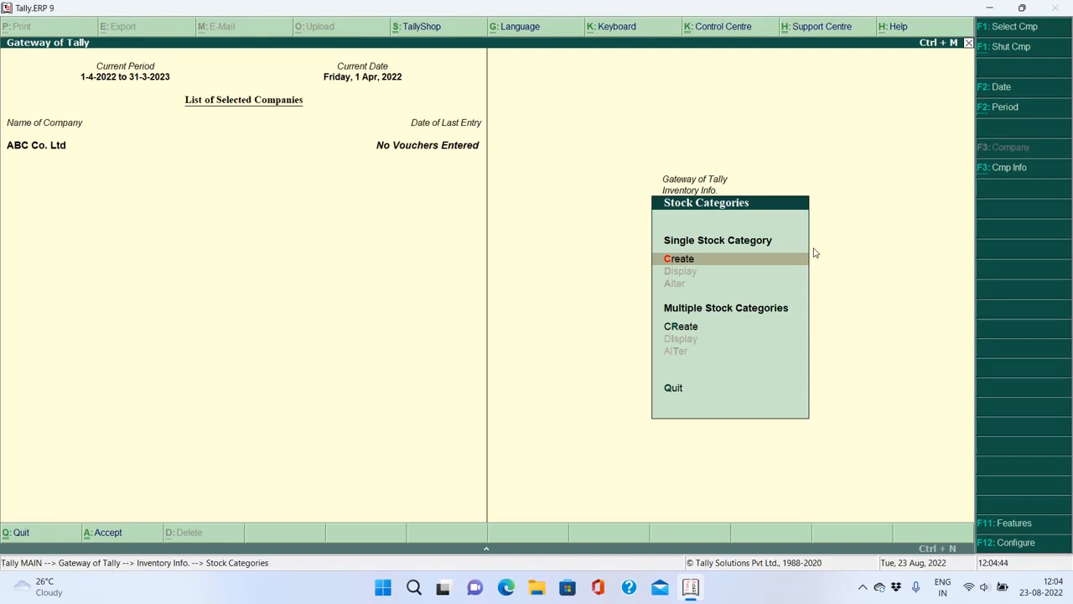
key("Return")
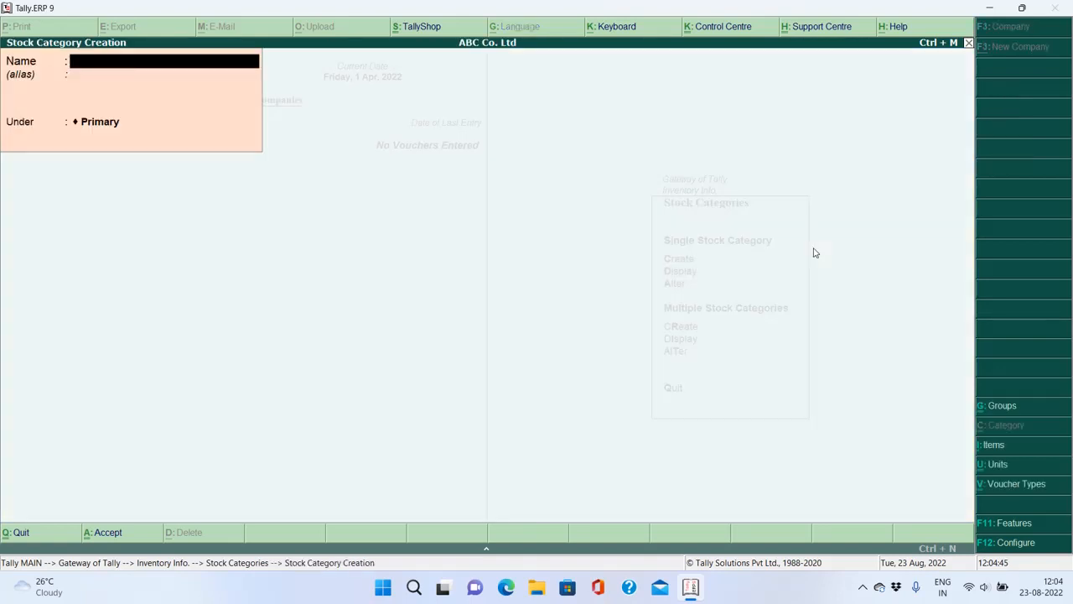
Create the stock category 21" TV under Primary without an alias, and return to the Gateway of Tally
type("21\" TV")
key("Return")
key("Return")
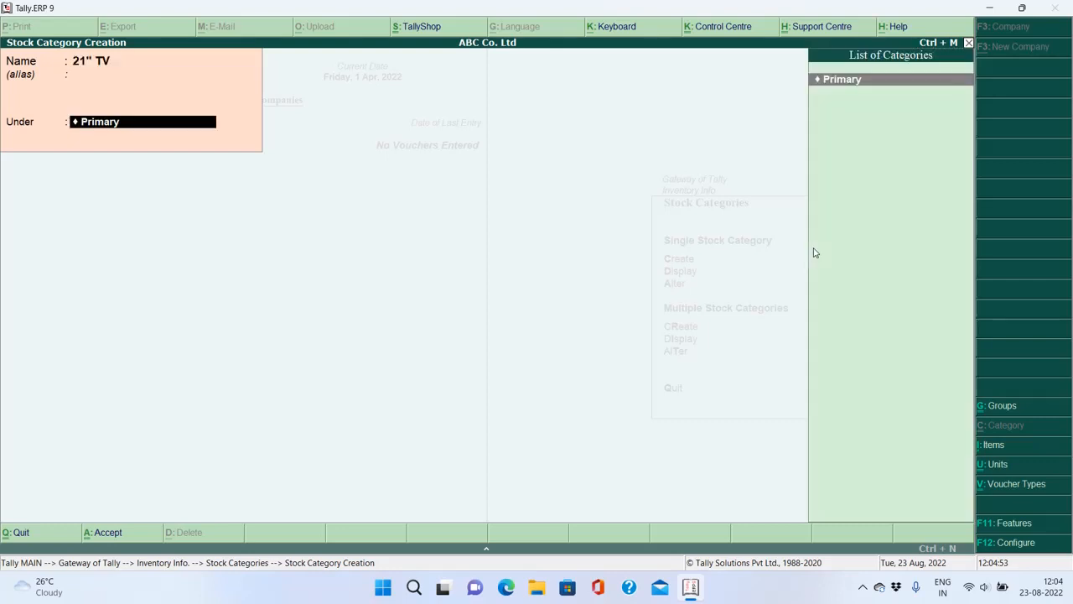
key("BackSpace")
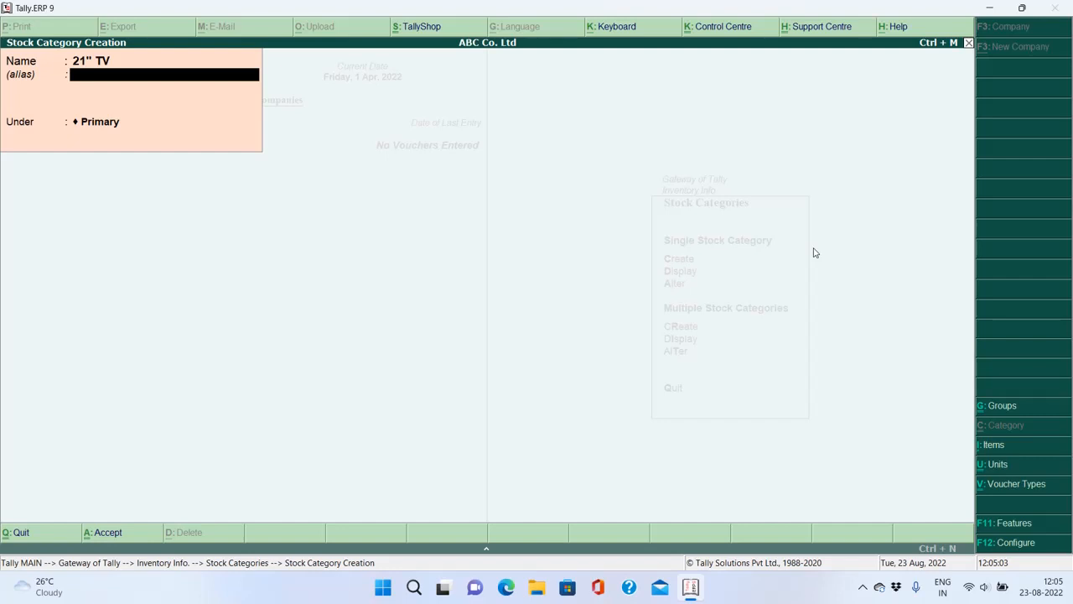
key("Return")
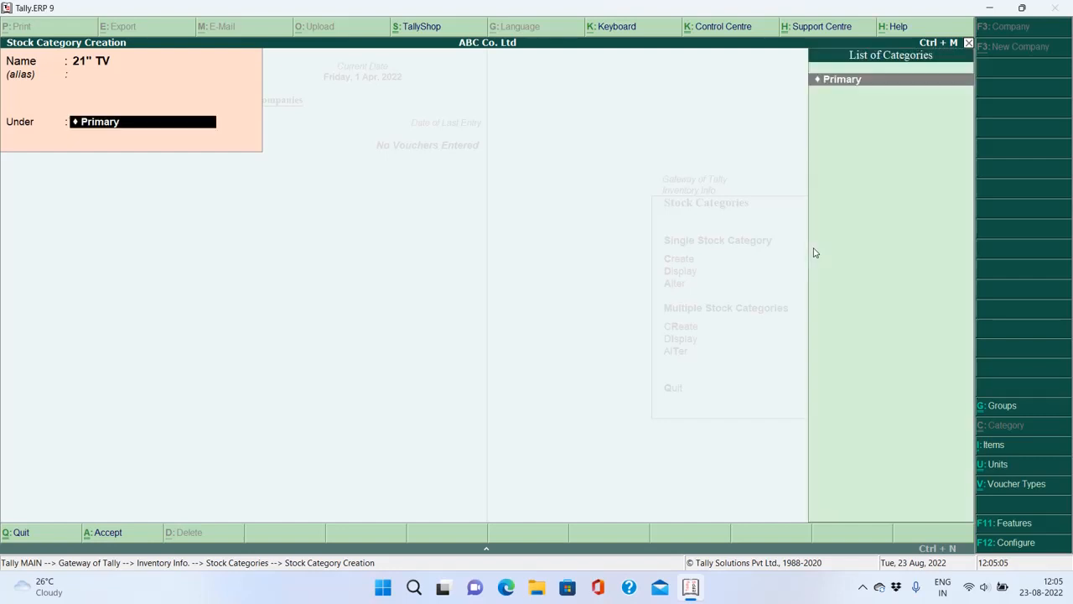
key("Return")
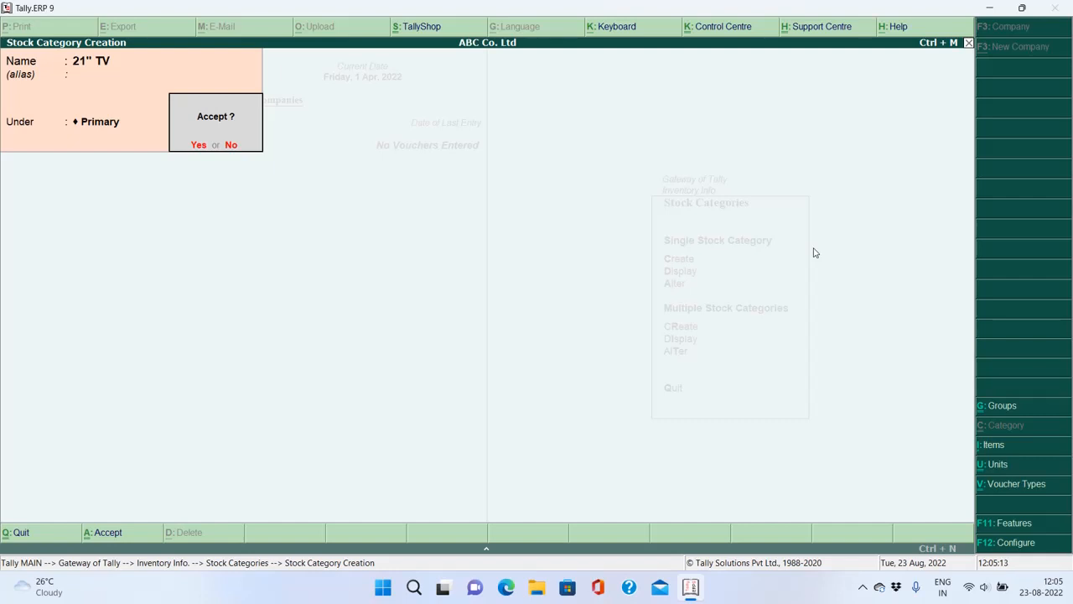
key("Return")
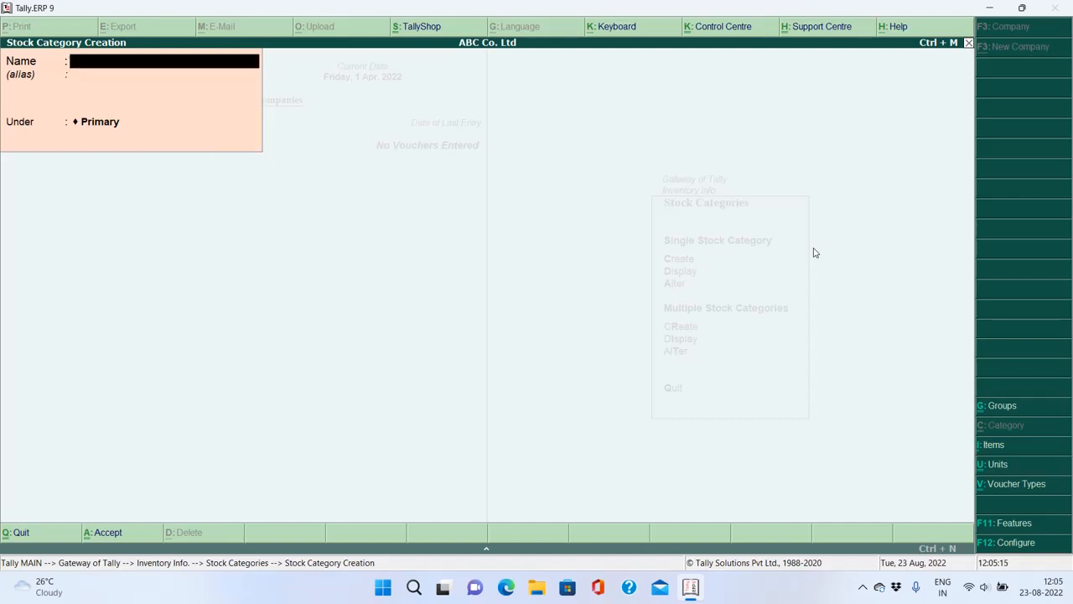
key("Escape")
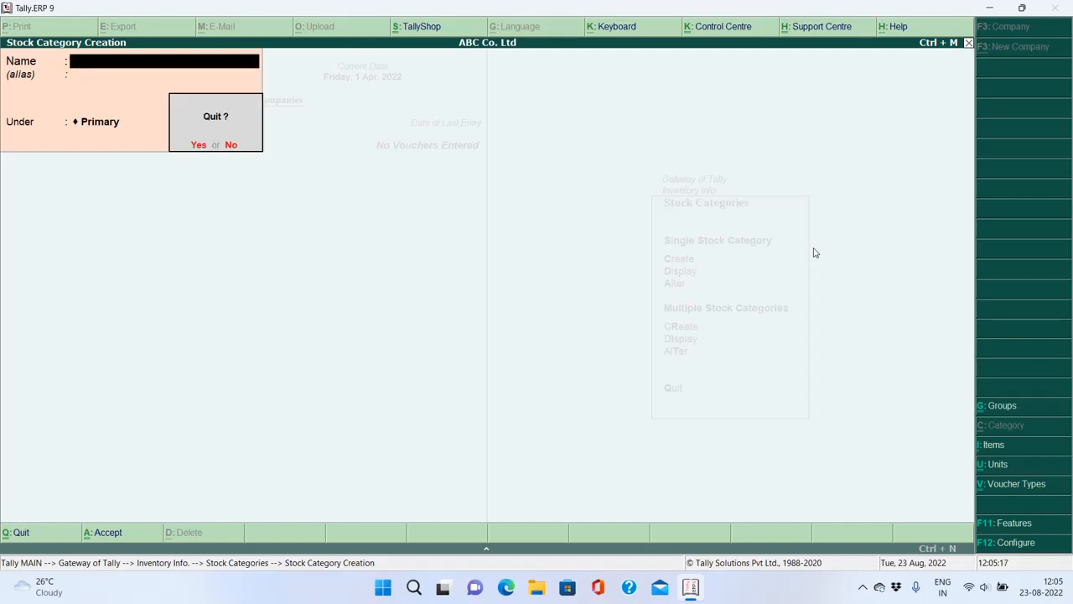
key("Return")
key("Escape")
key("Escape")
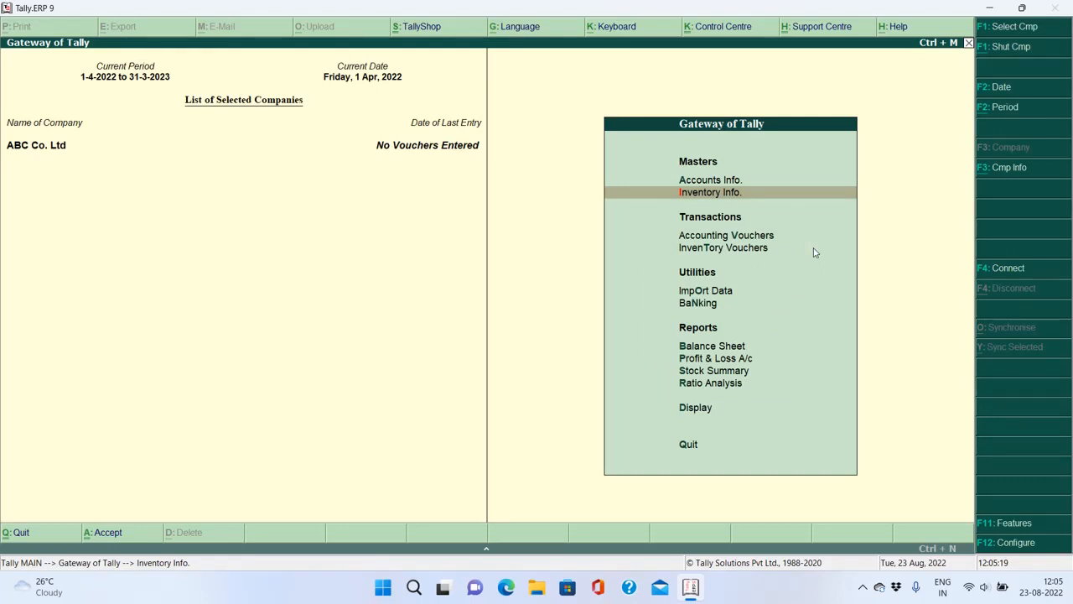
key("Up")
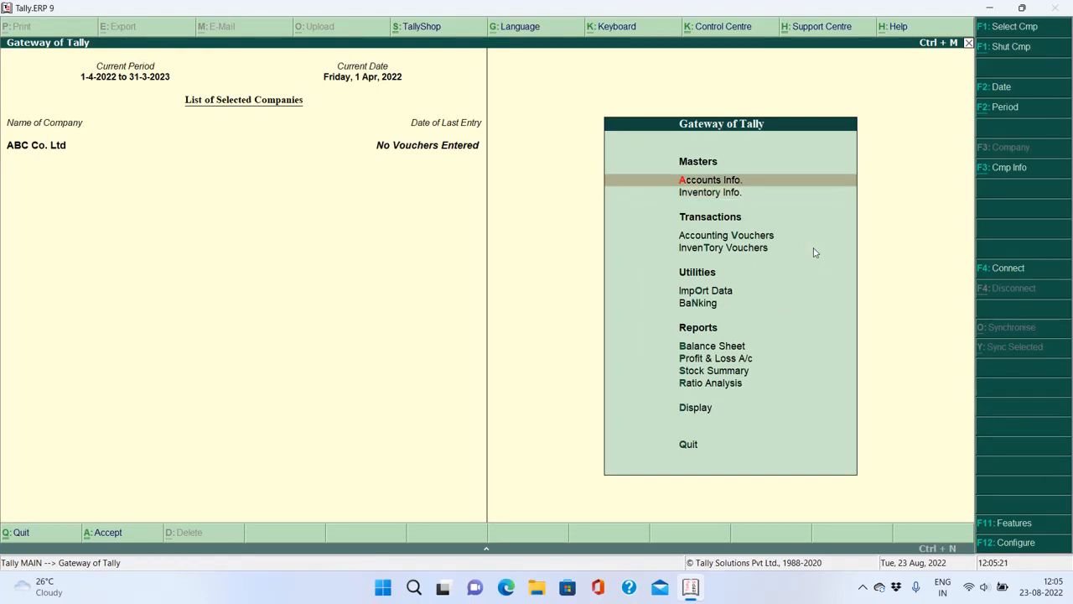
key("Down")
key("Up")
key("Down")
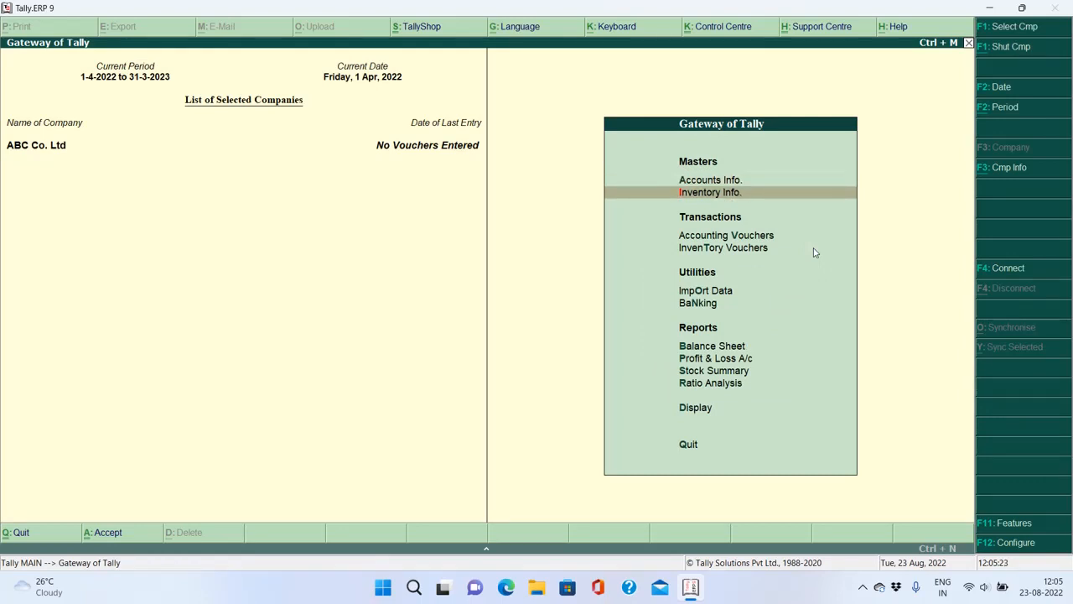
key("Up")
key("Down")
Open a blank single stock category creation form from the inventory masters for another category
key("Return")
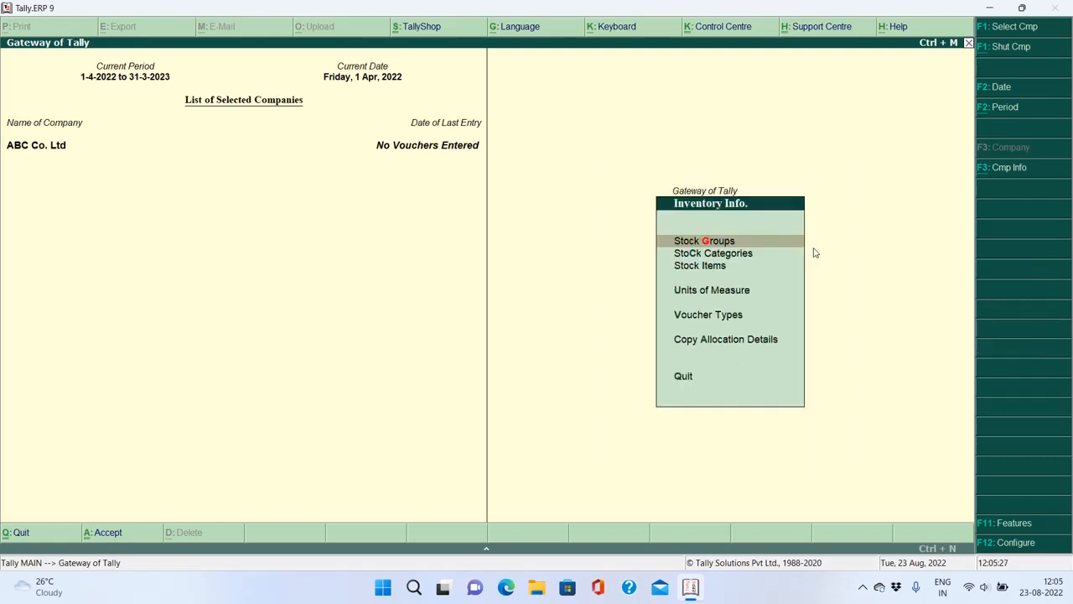
key("Down")
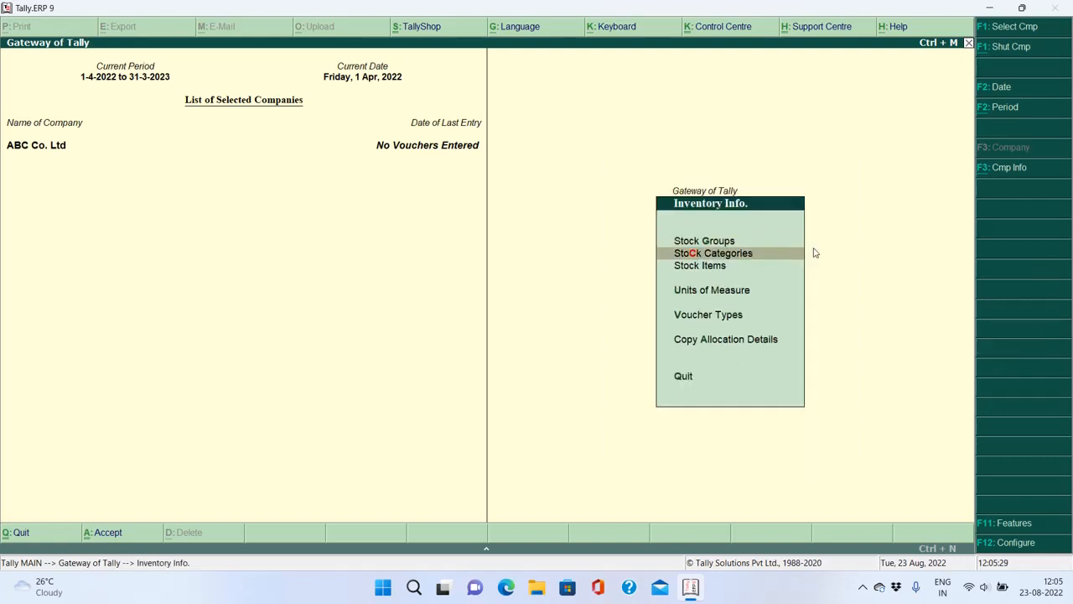
key("Return")
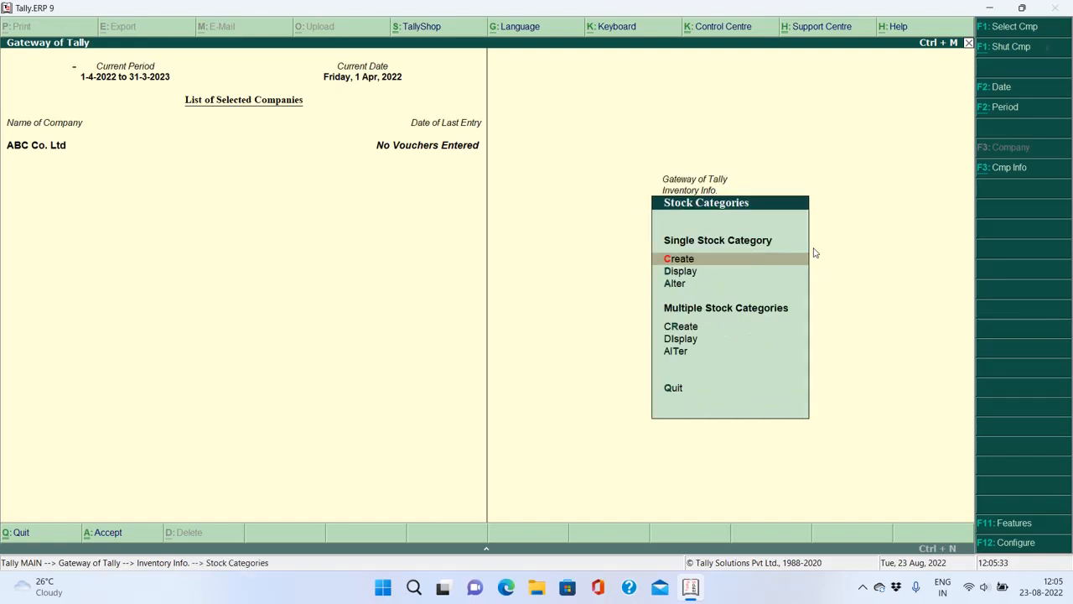
key("Return")
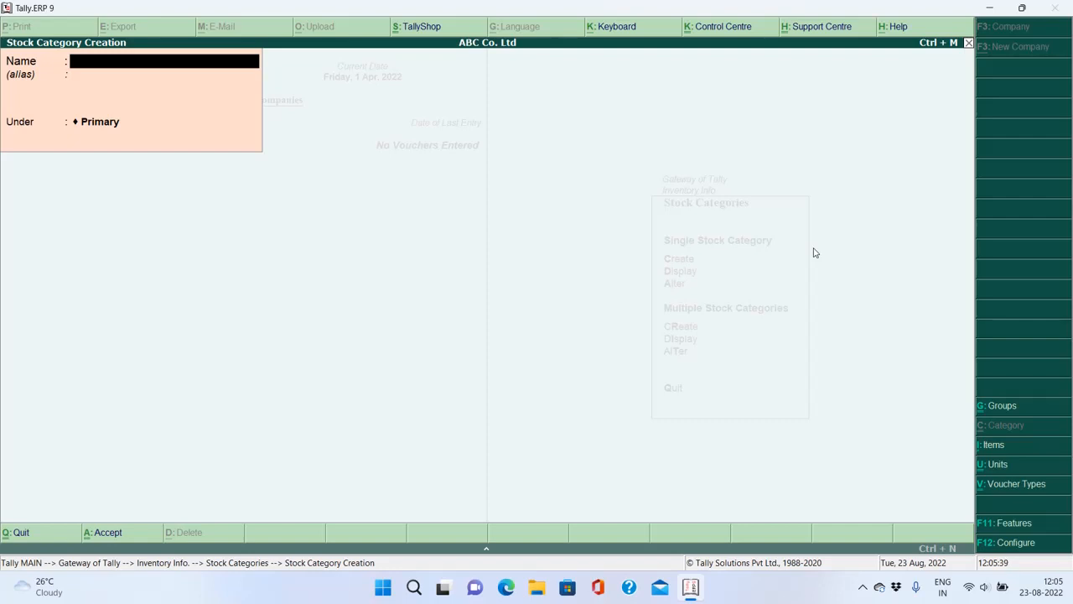
Create the stock category 32" TV under Primary without an alias and accept it
type("32\" TV")
key("Return")
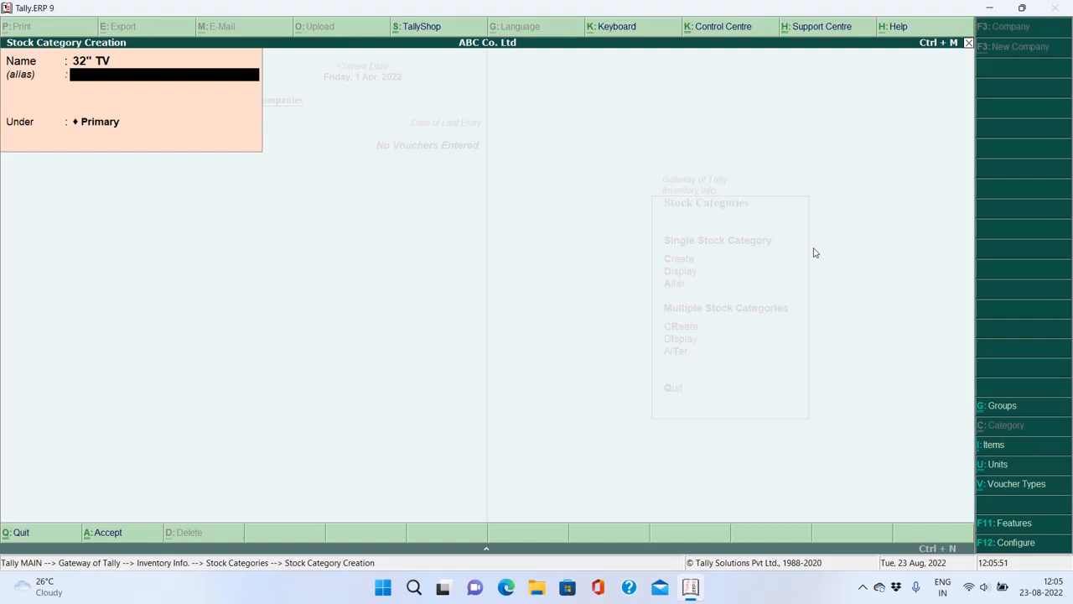
key("Return")
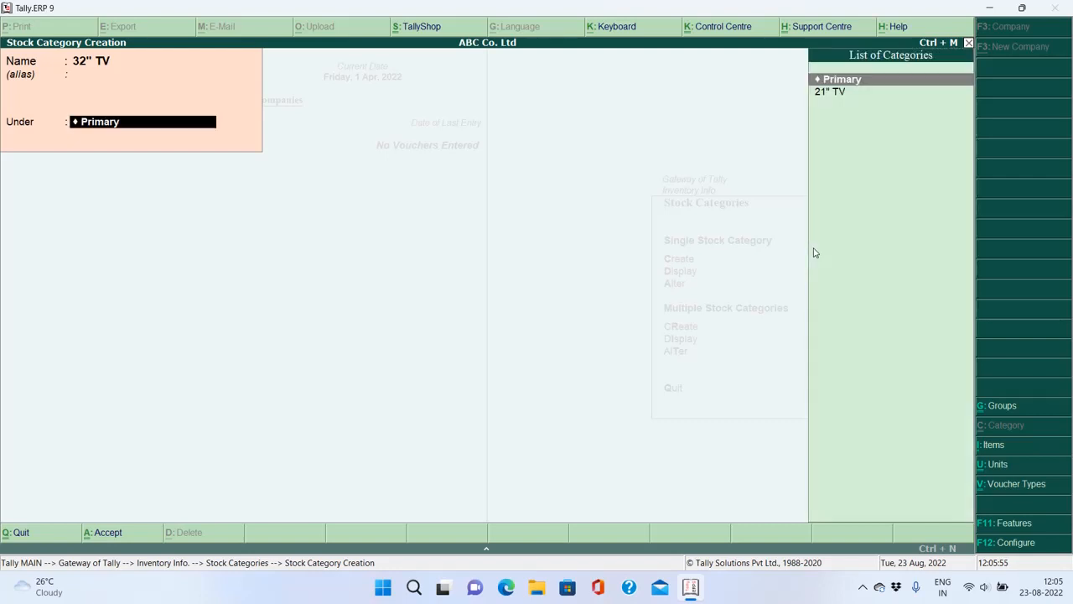
key("Return")
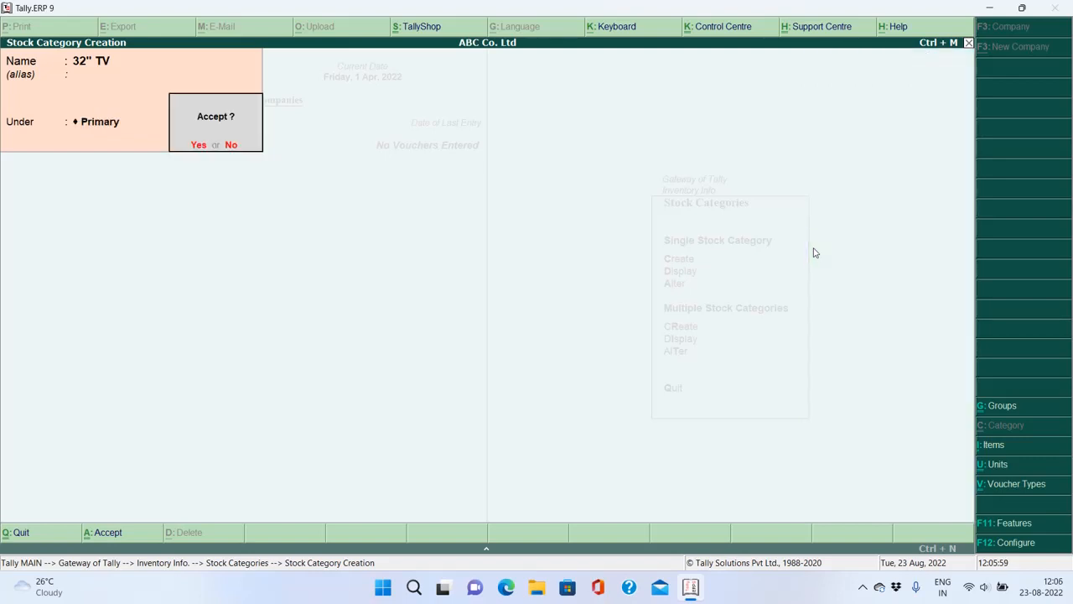
key("Return")
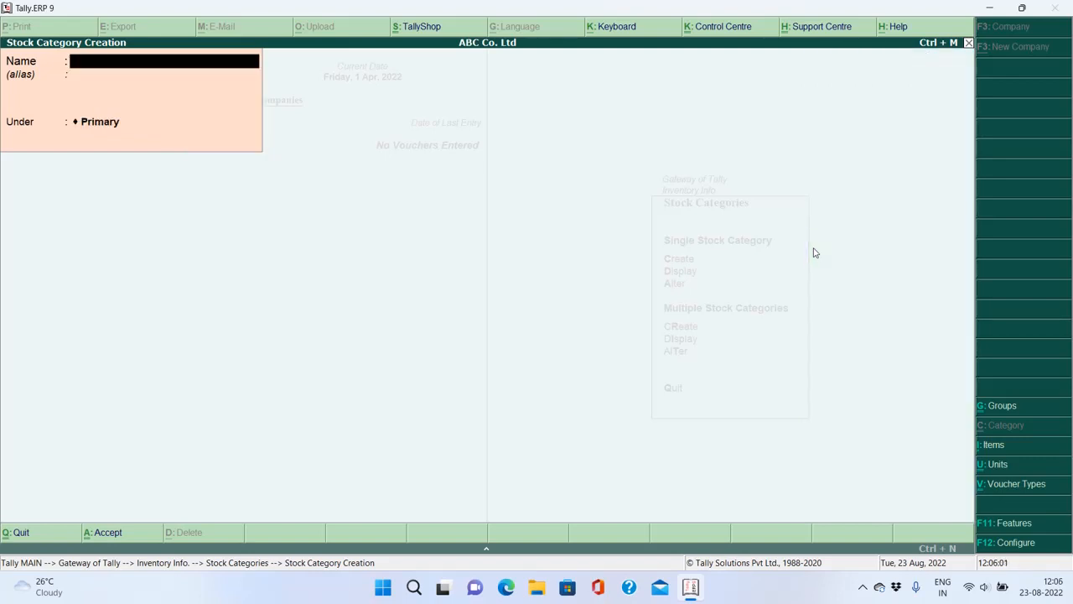
Leave the blank stock category creation form and return to the Gateway of Tally
key("Escape")
key("Return")
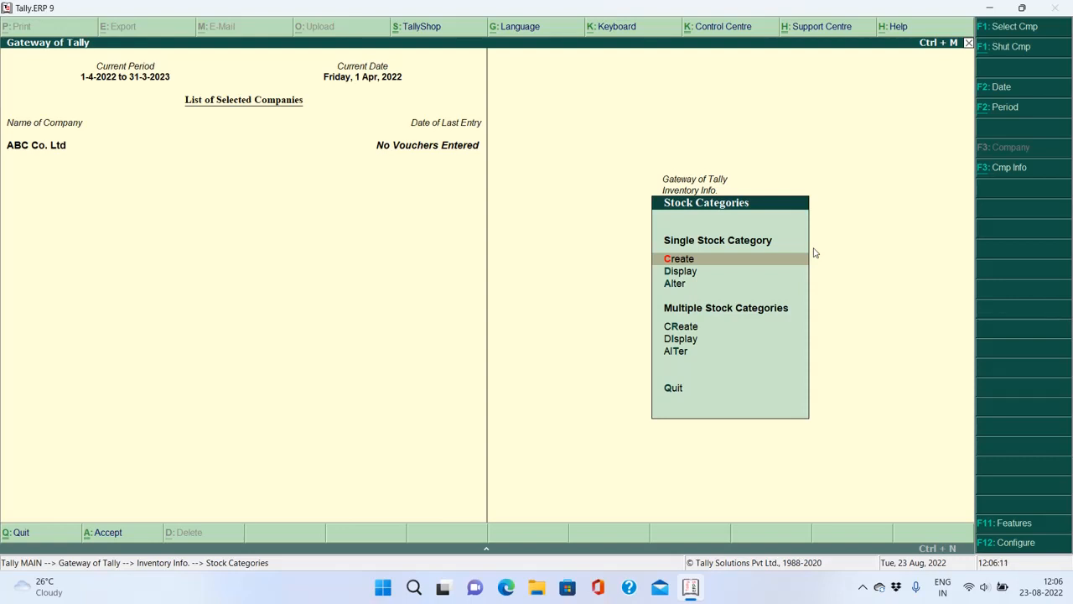
key("Escape")
key("Escape")
key("Escape")
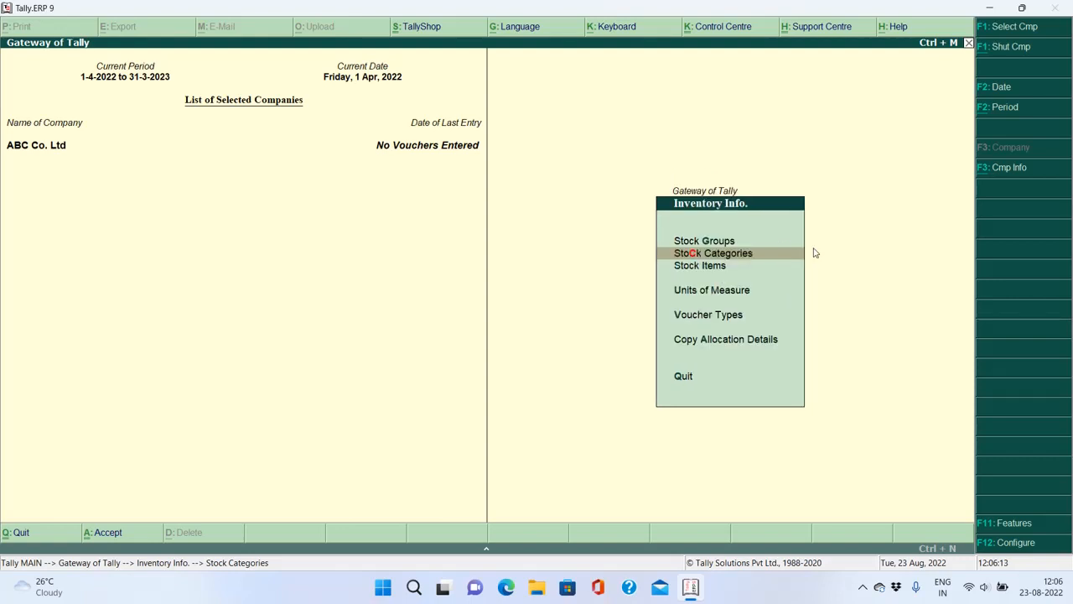
key("n")
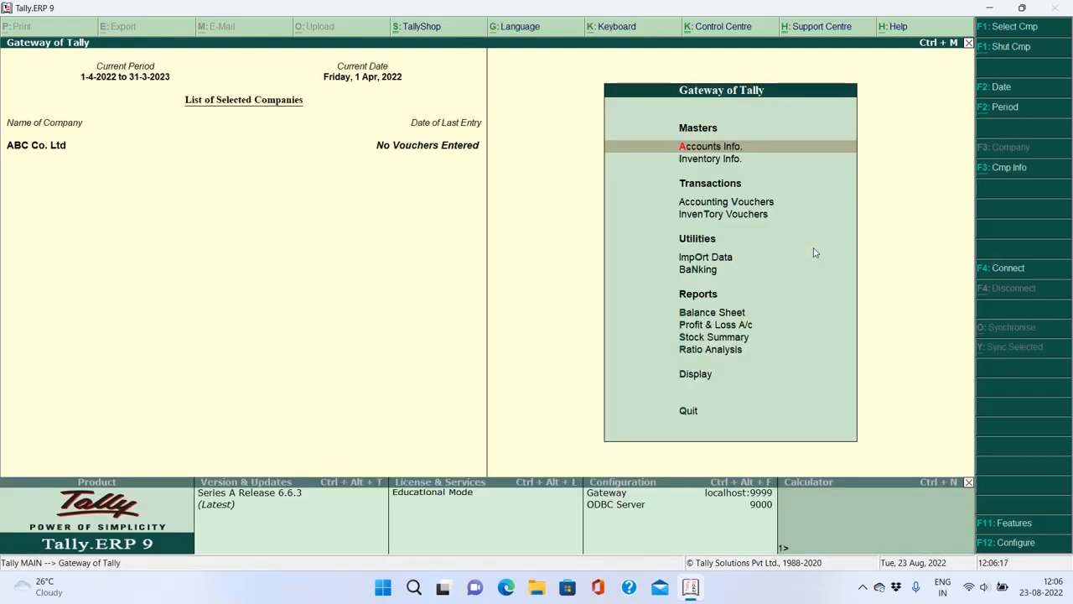
Open the list of single stock categories for display from the inventory masters
key("Down")
key("Return")
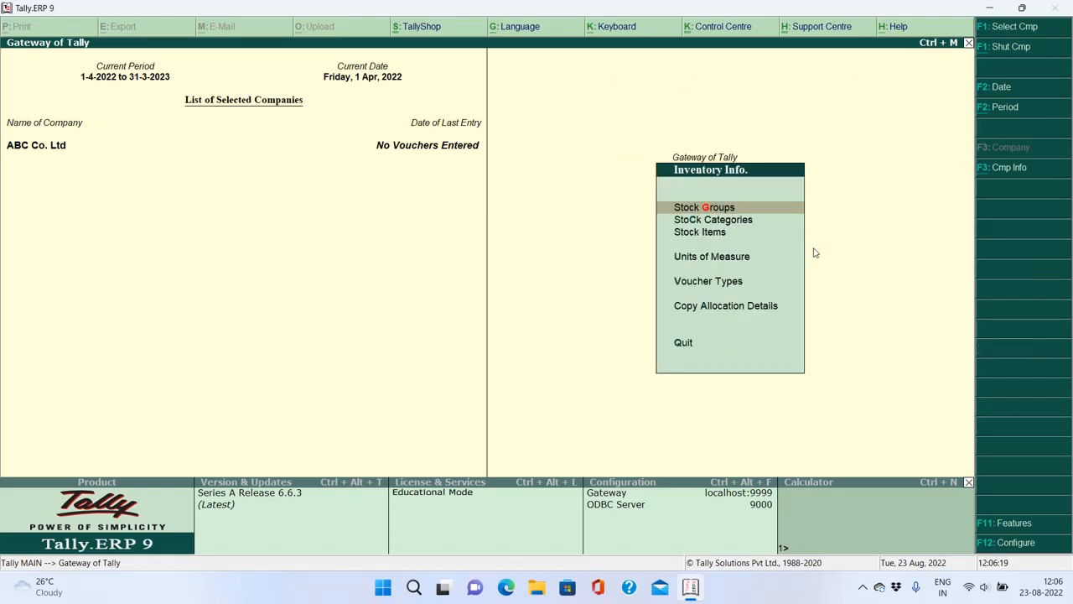
key("Down")
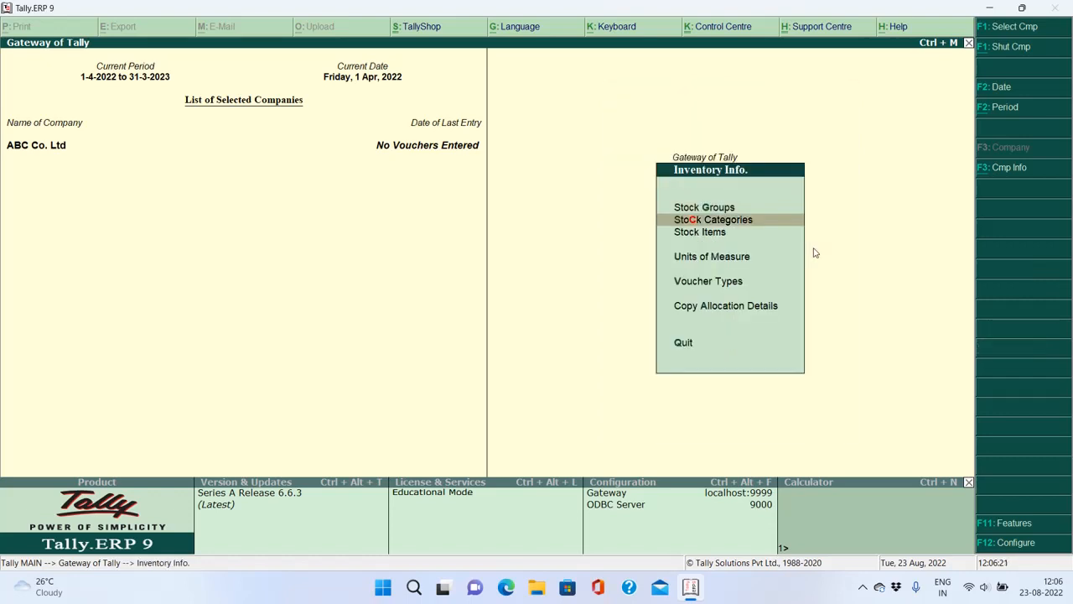
key("Up")
key("Down")
key("Return")
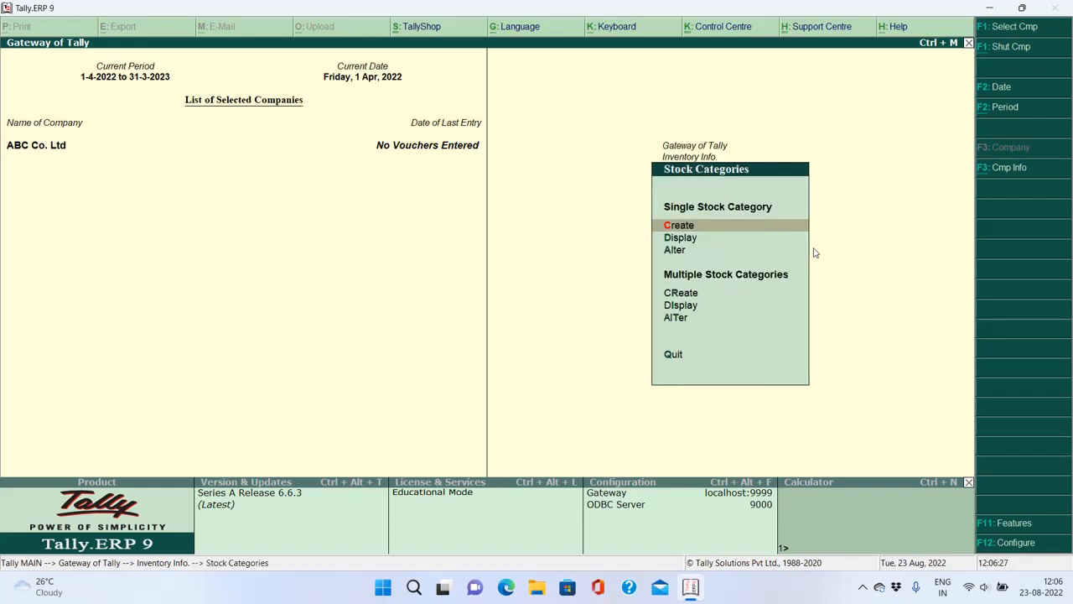
key("Down")
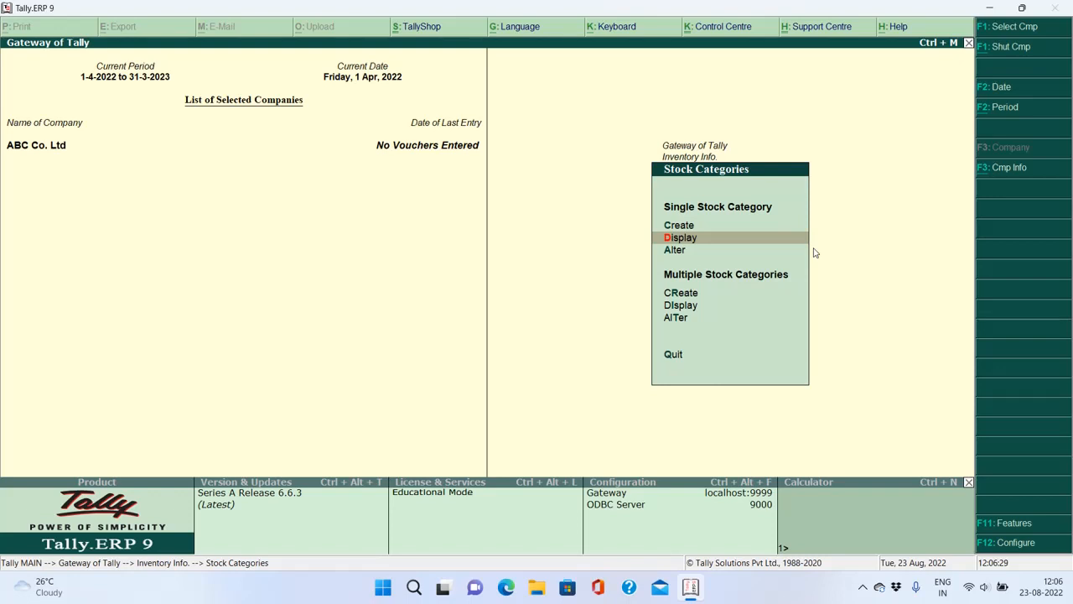
key("Return")
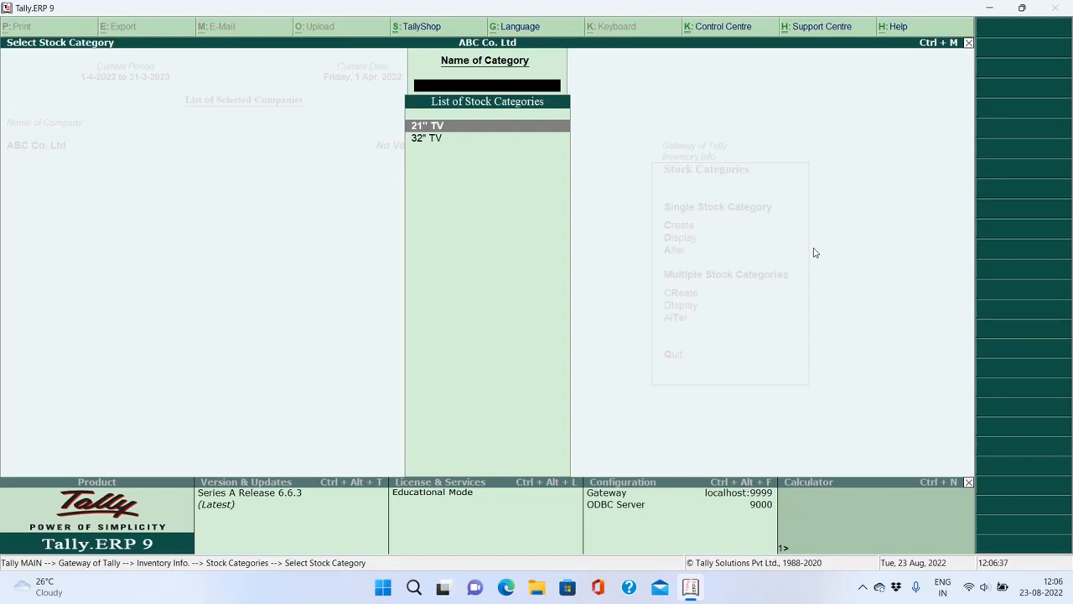
Display the details of the stock category 32" TV and return to the Gateway of Tally
key("Down")
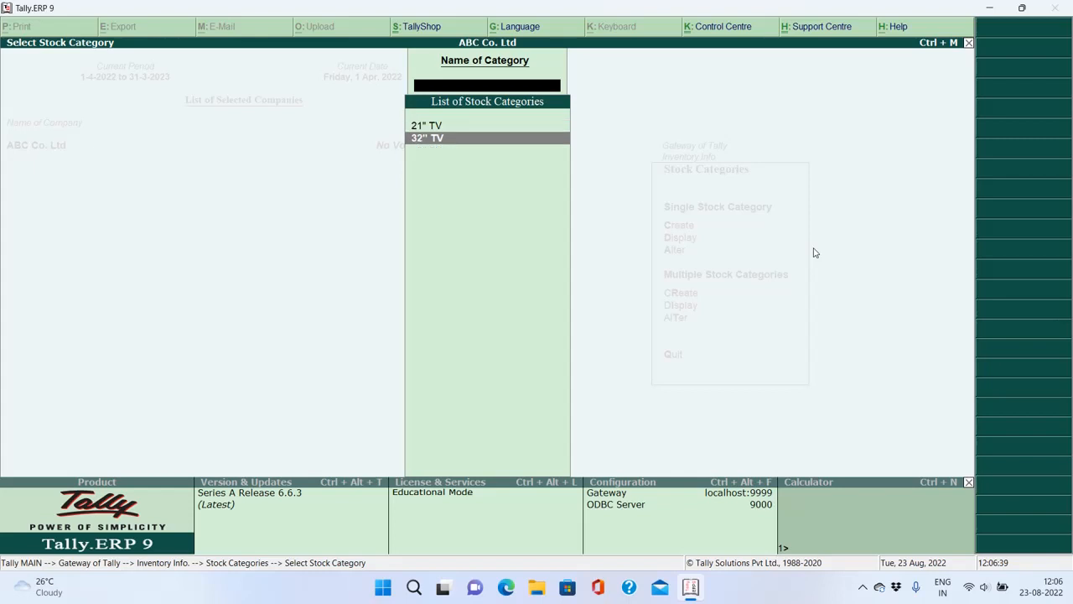
key("Up")
key("Down")
key("Up")
key("Down")
key("Return")
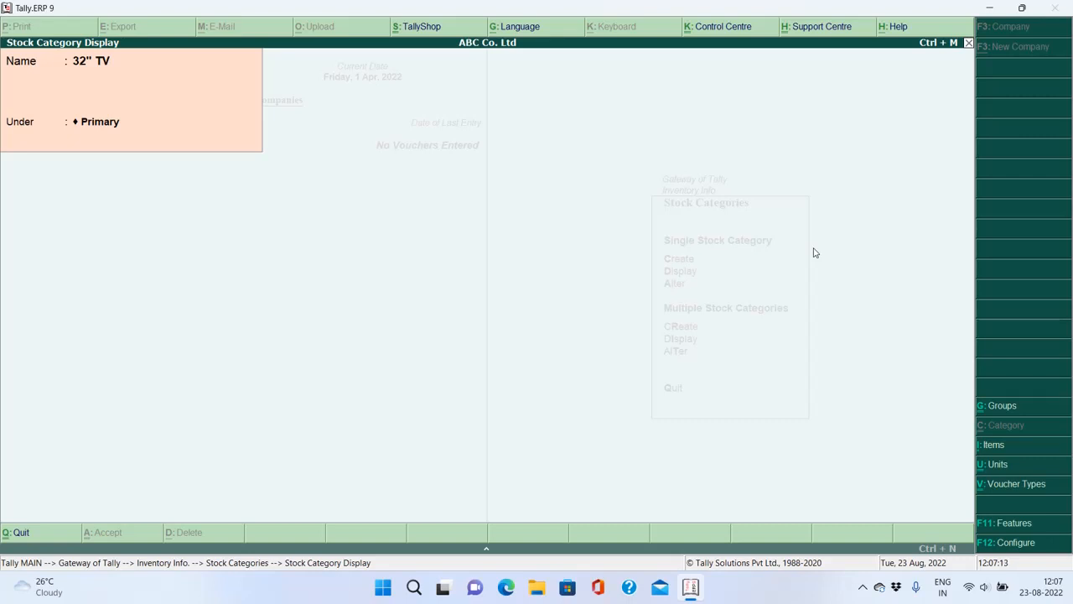
key("Escape")
key("Escape")
key("Escape")
key("Escape")
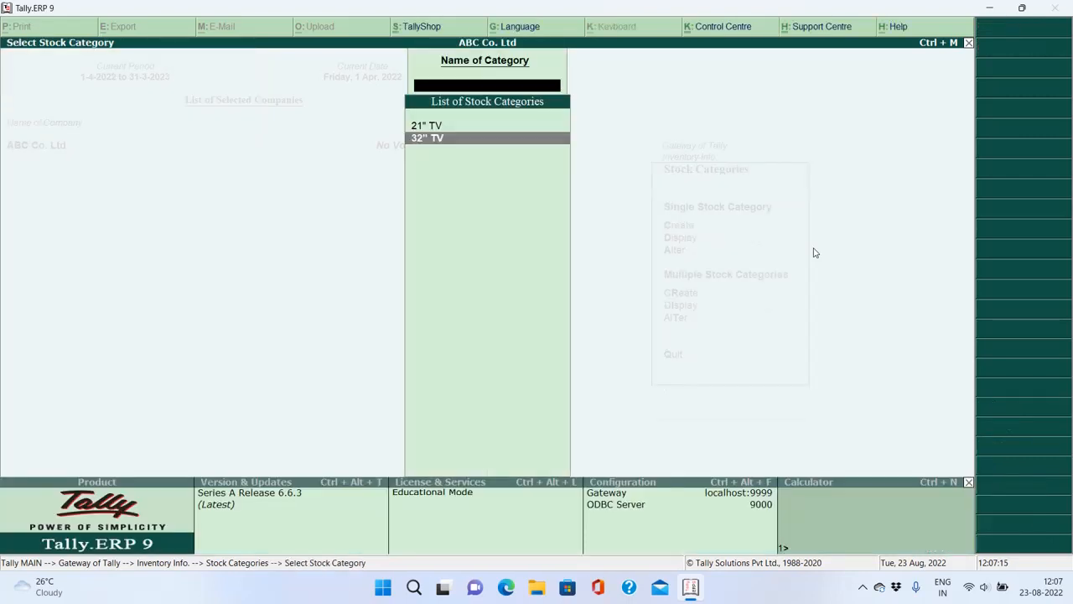
key("Escape")
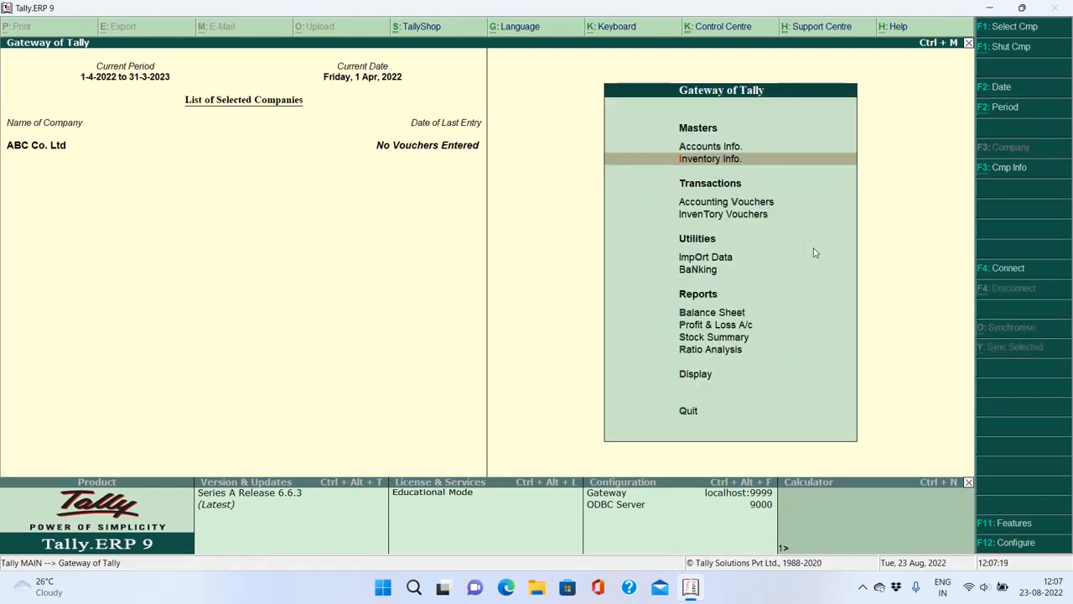
Open the stock category 32" TV for alteration from the inventory masters
key("Return")
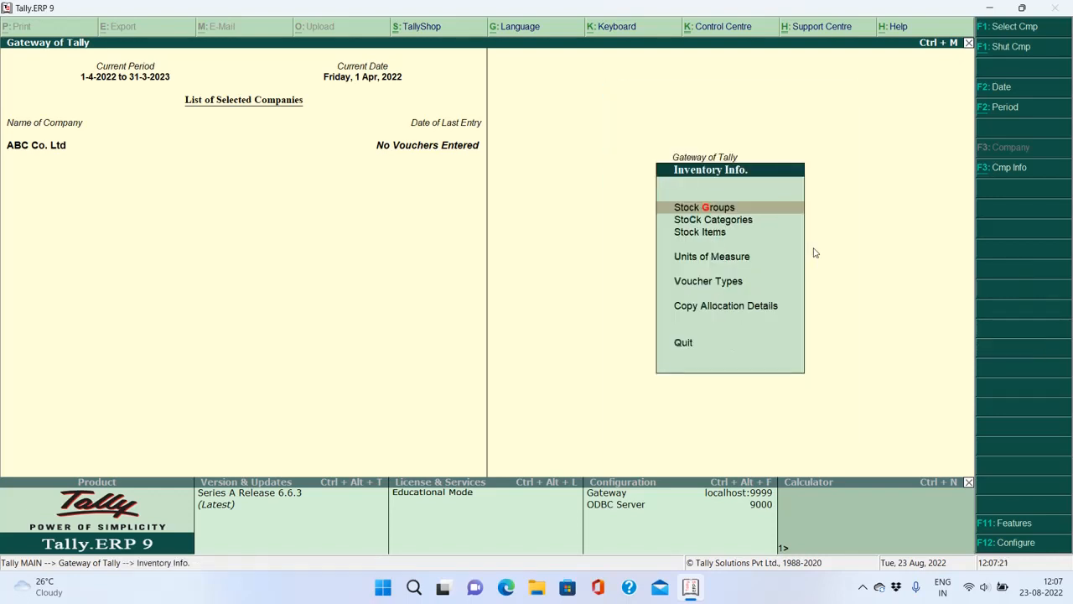
key("Down")
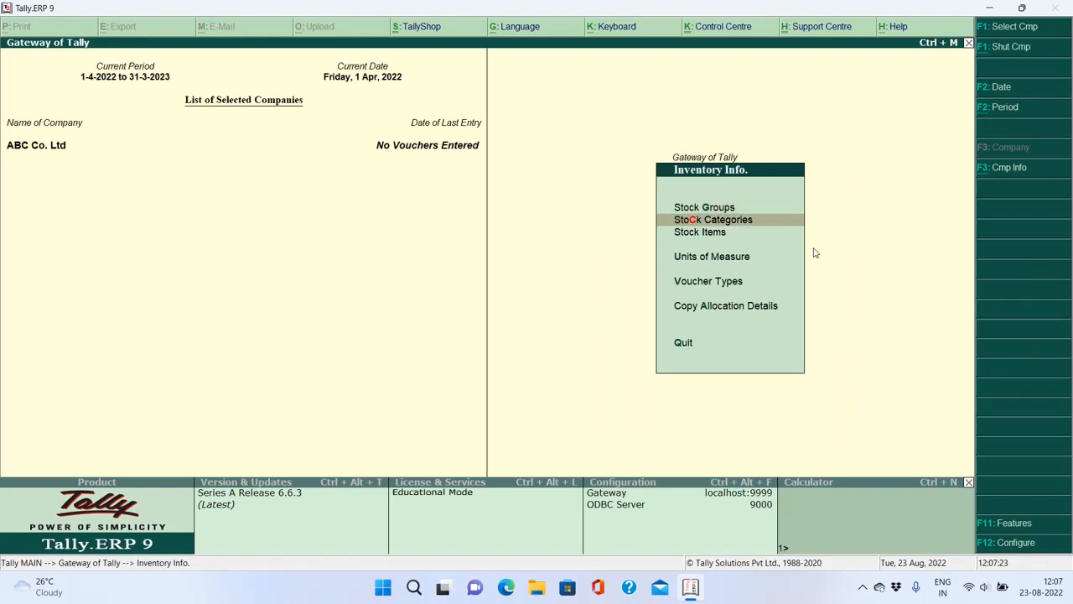
key("Return")
key("Down")
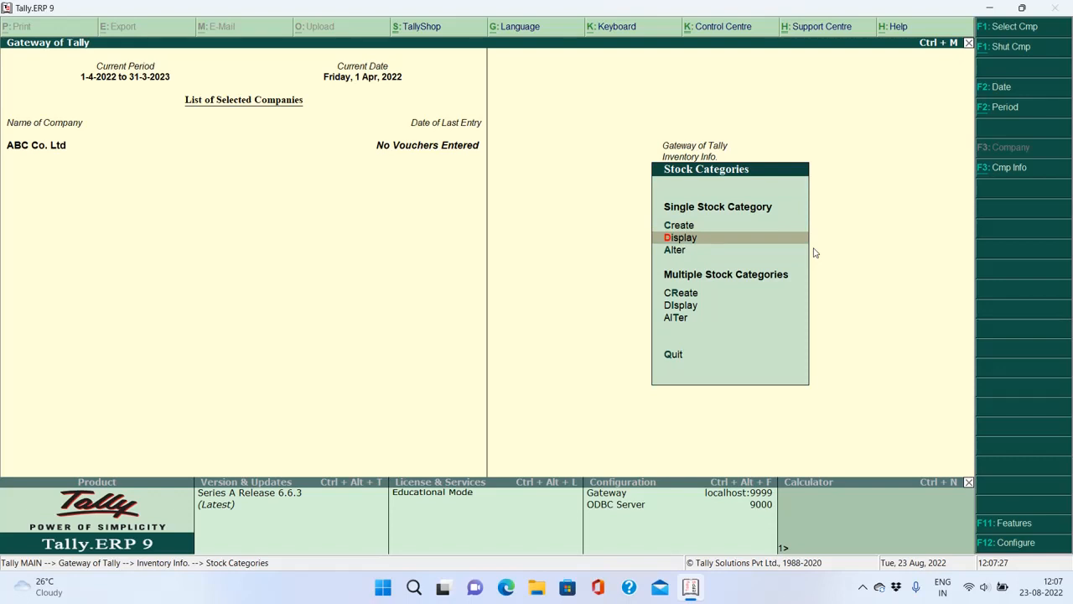
key("Down")
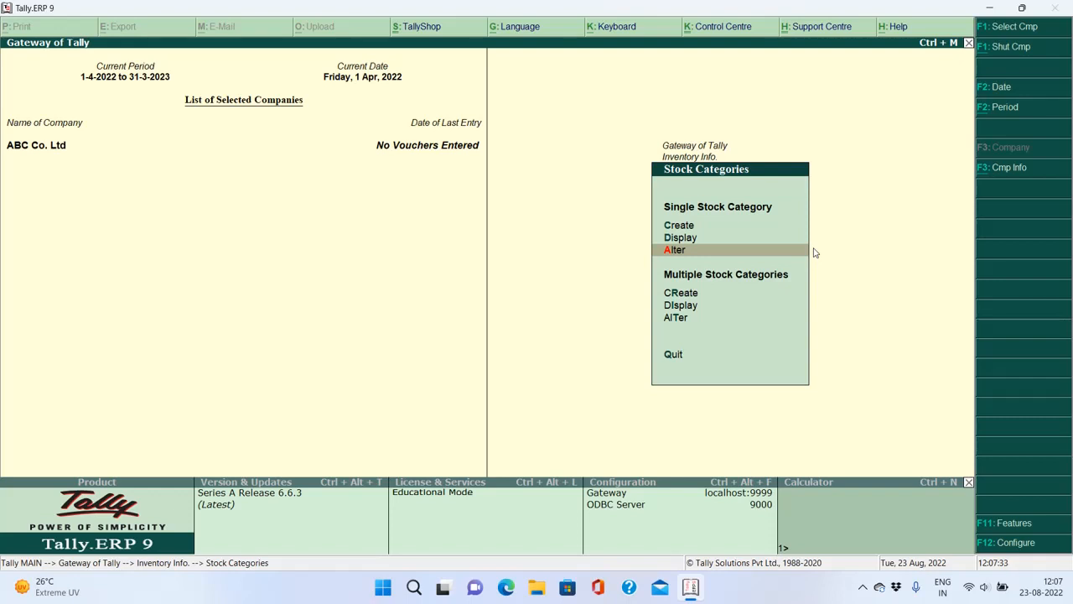
key("Return")
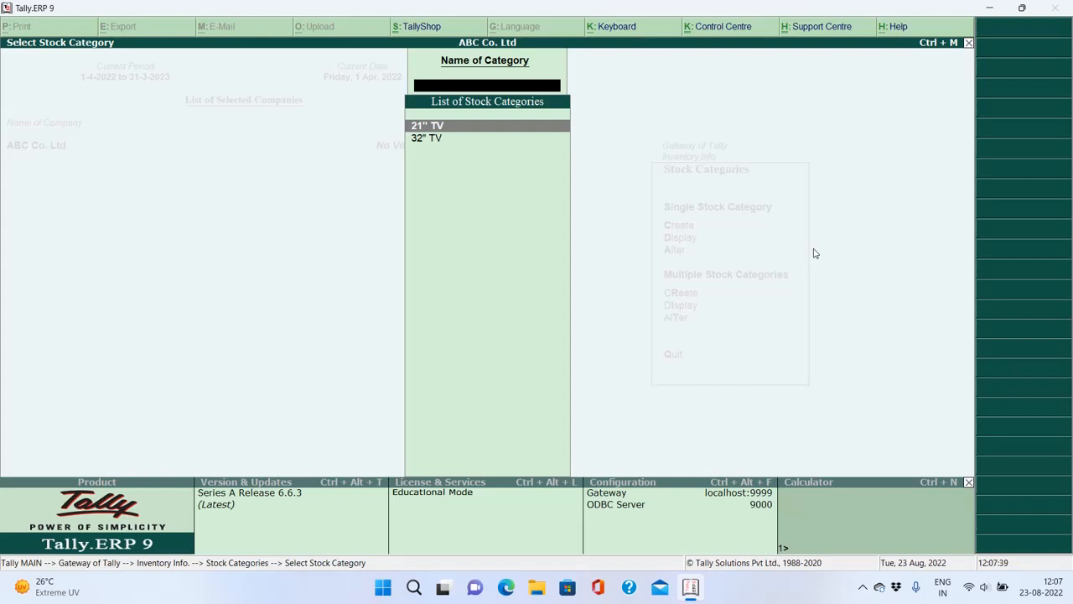
key("Down")
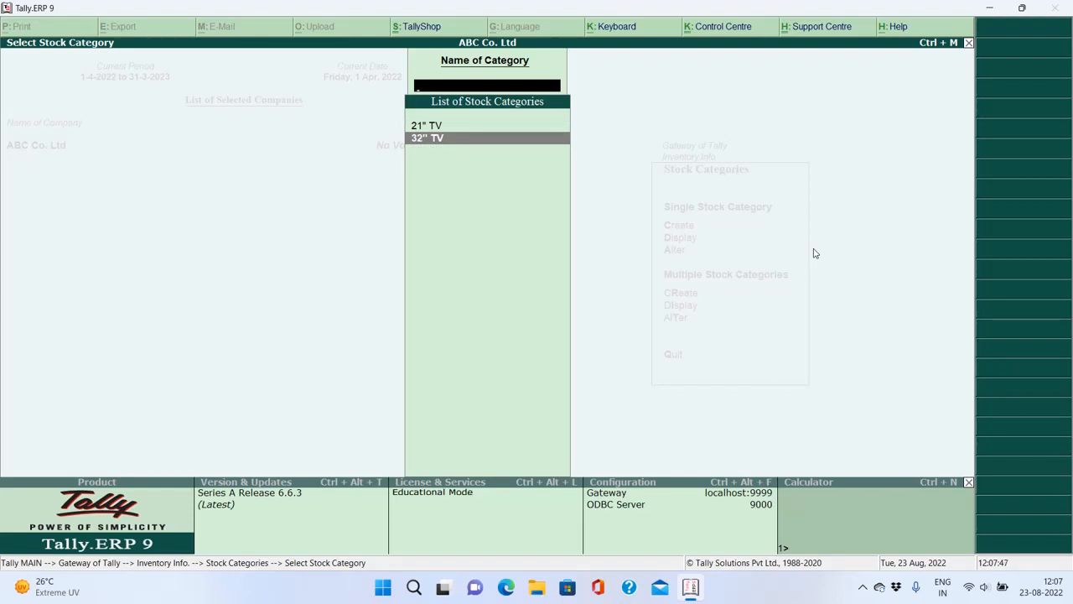
key("Return")
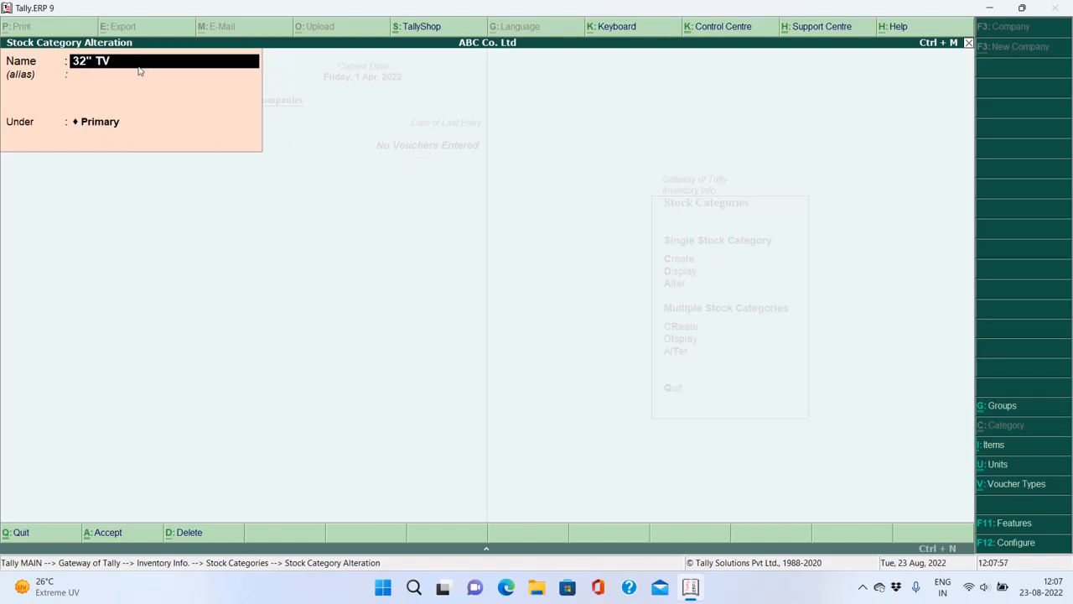
Rename the stock category 32" TV as 32" Telivision, keep it under Primary, accept it and return to the Gateway of Tally
key("BackSpace")
key("BackSpace")
key("BackSpace")
key("BackSpace")
key("BackSpace")
type("2\" Telivision")
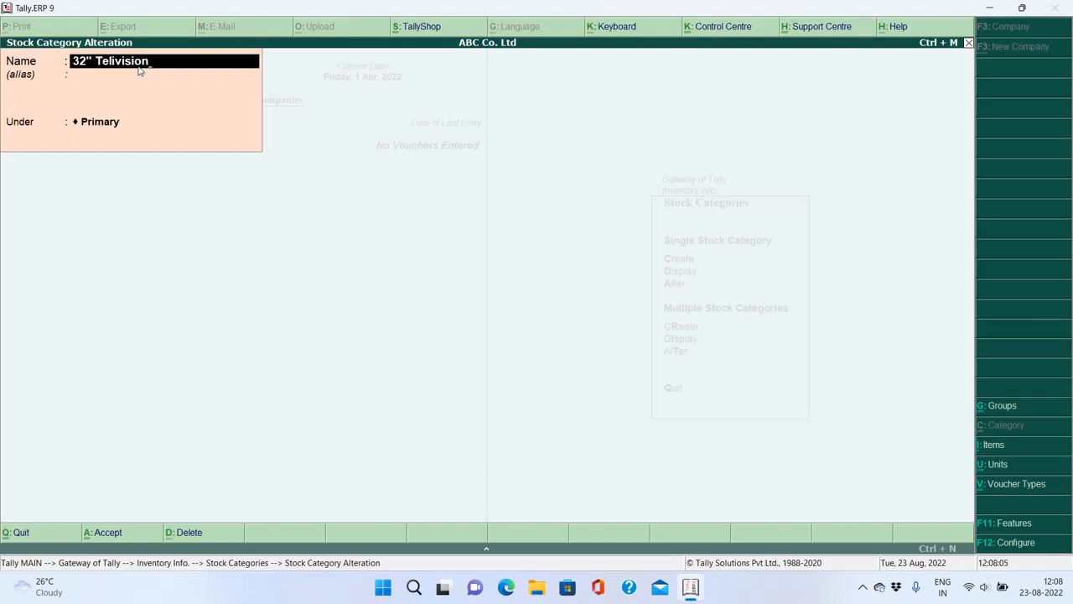
key("Return")
key("Return")
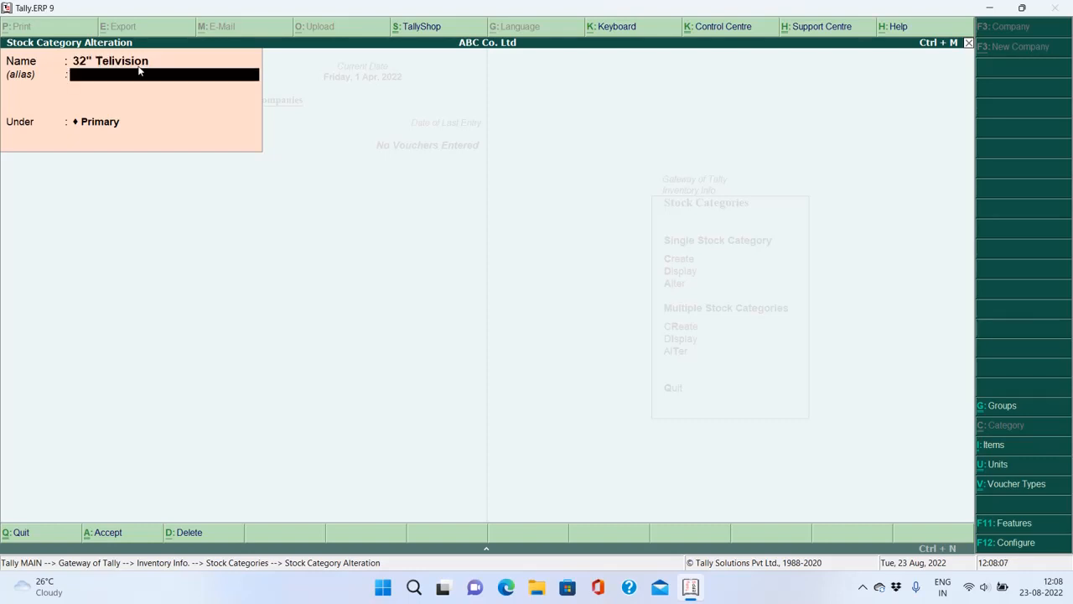
key("Return")
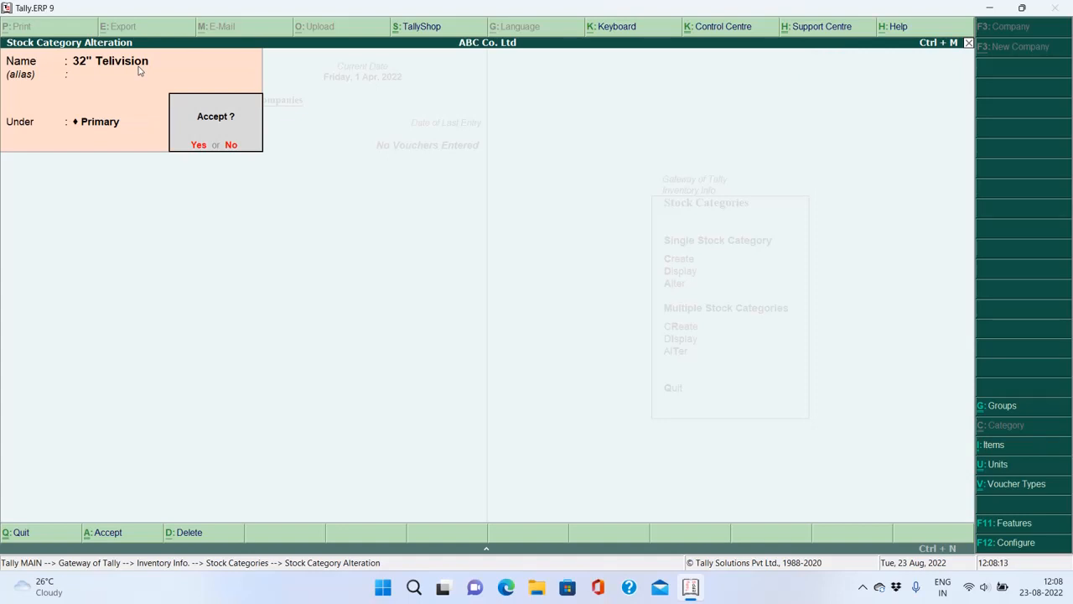
key("Return")
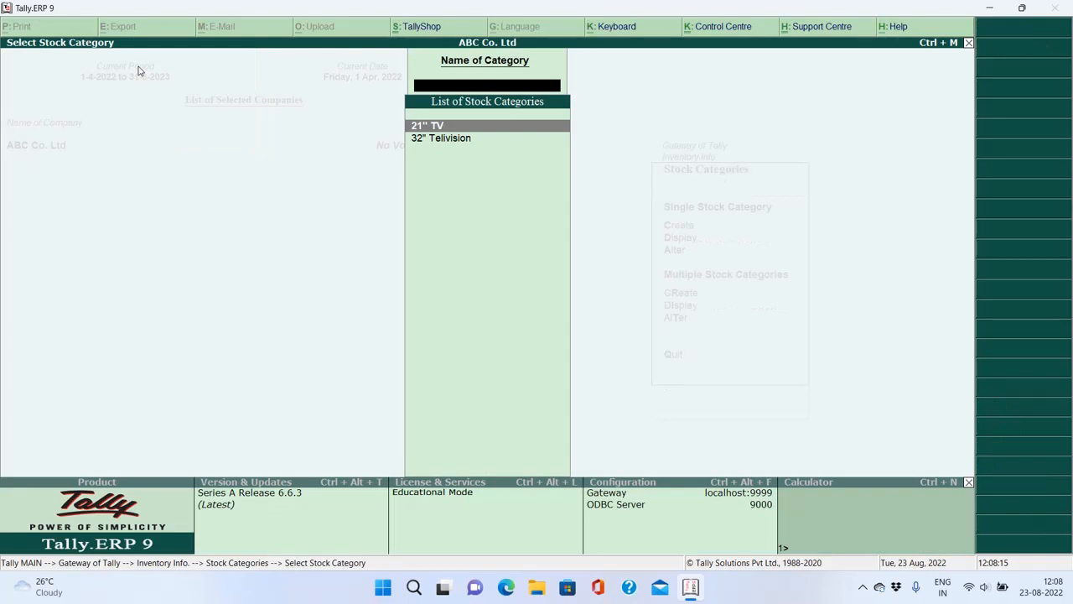
key("Down")
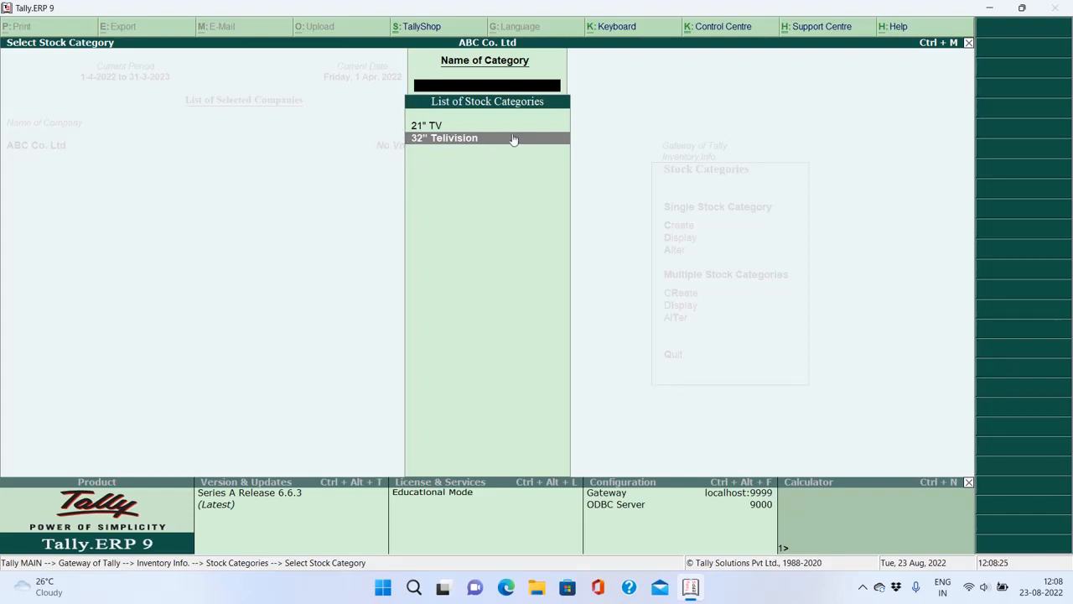
key("Escape")
key("Escape")
key("Escape")
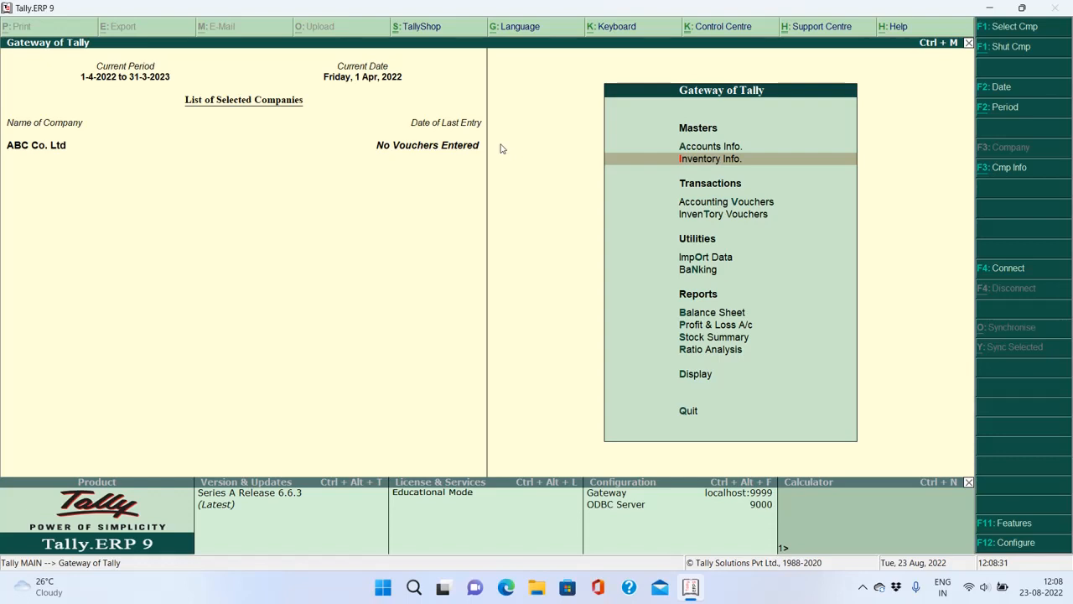
Open the stock category 21" TV for alteration from the inventory masters
key("Up")
key("Down")
key("Return")
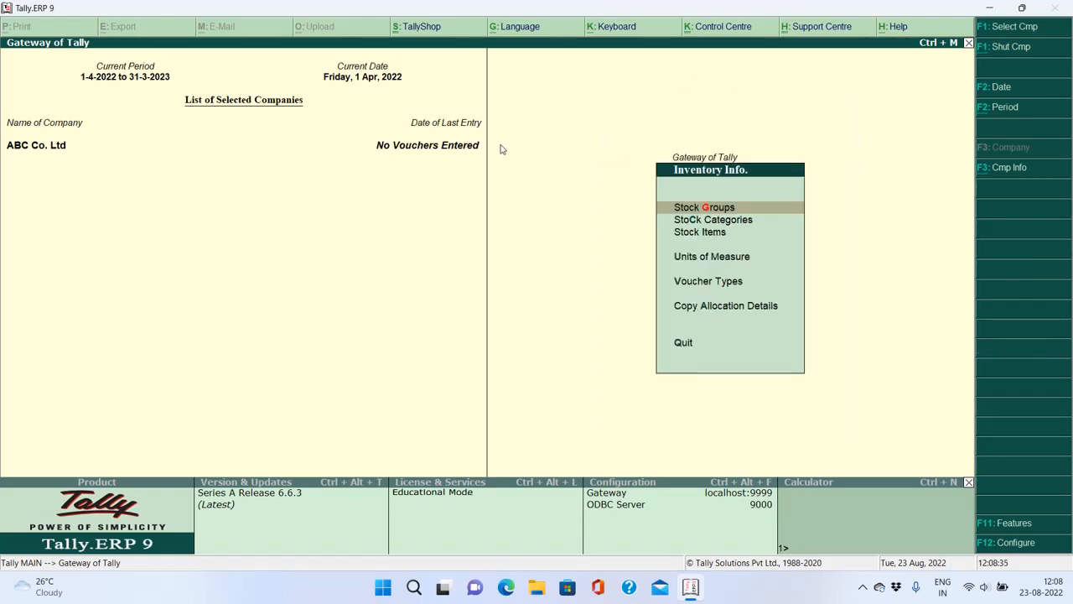
key("Down")
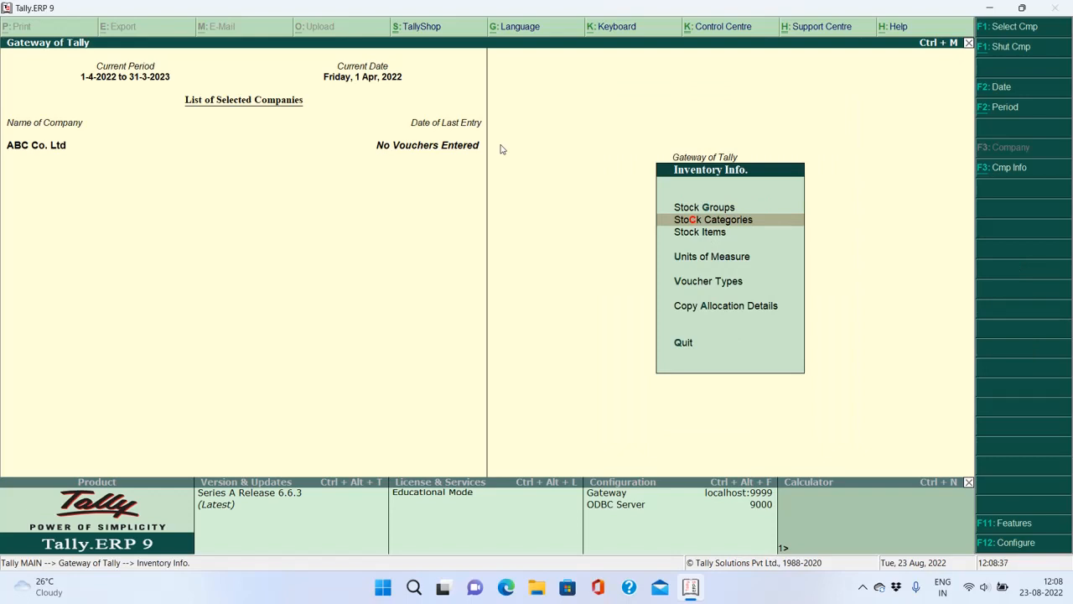
key("Return")
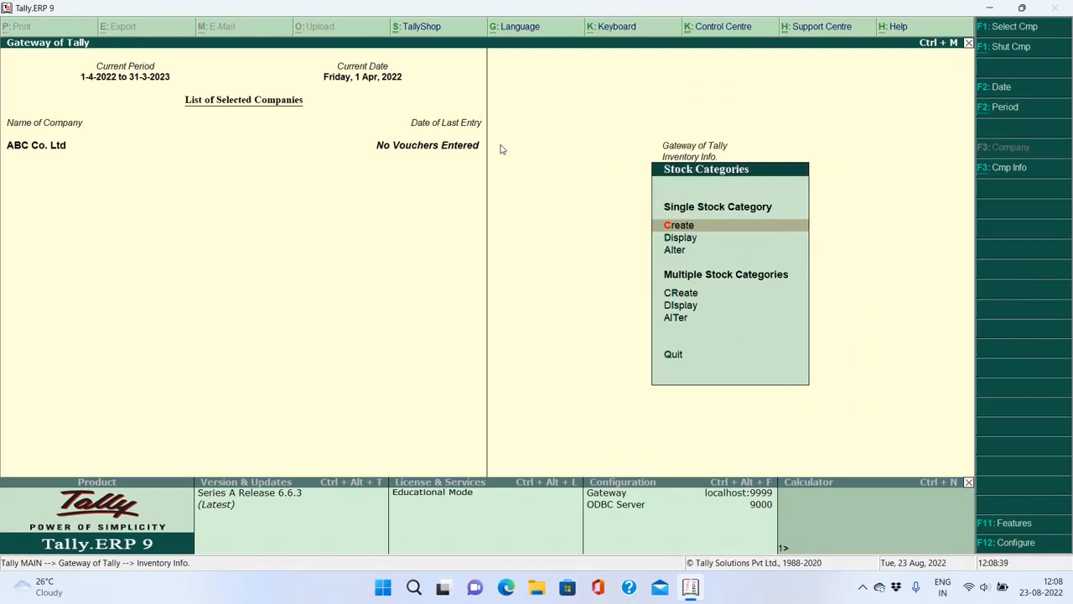
key("Down")
key("Down")
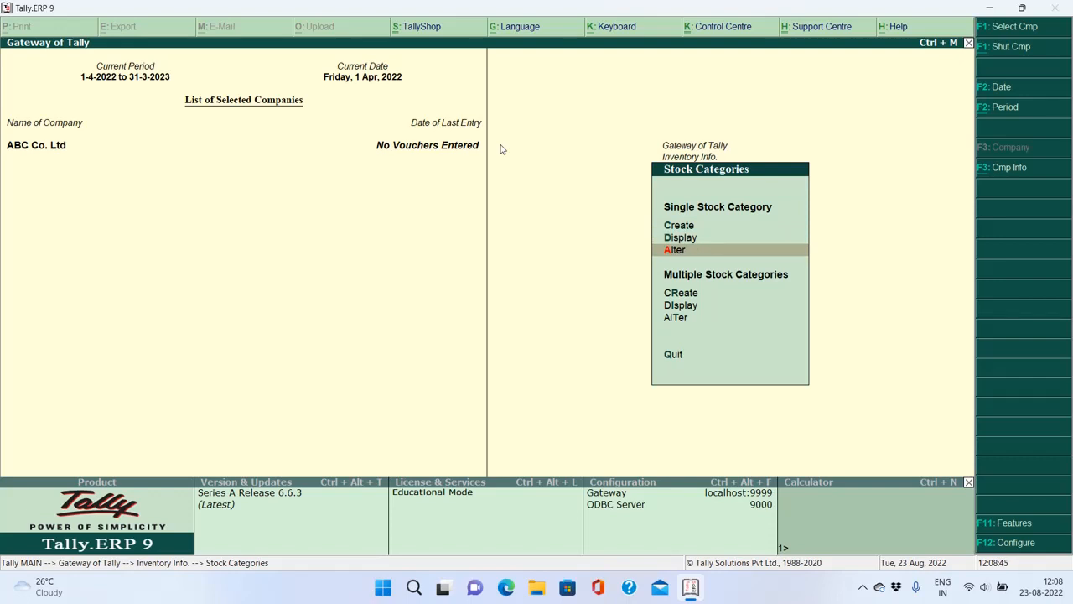
key("Return")
key("Down")
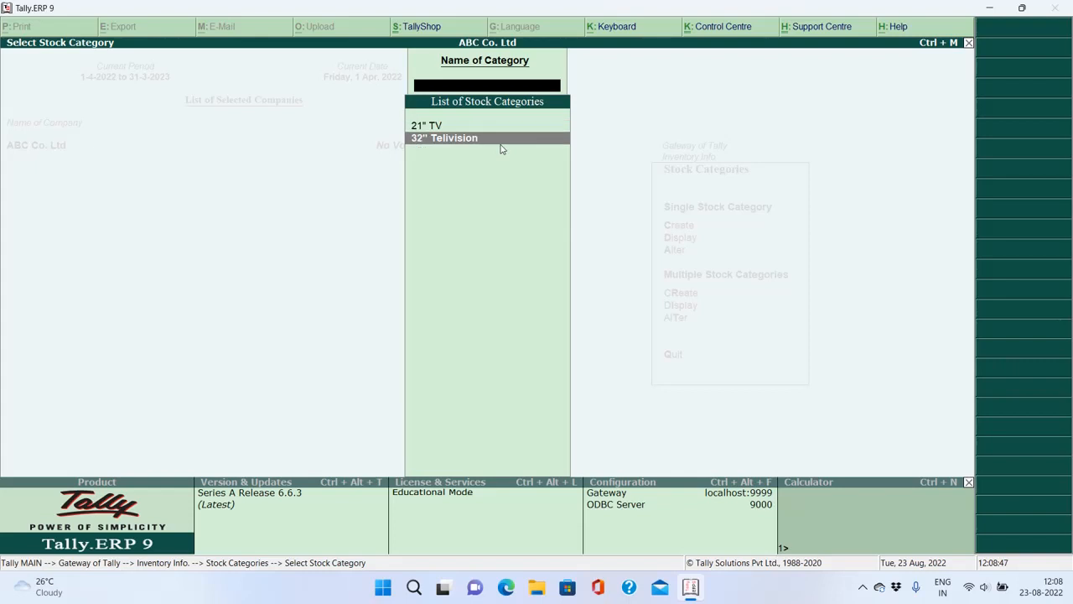
key("Up")
key("Down")
key("Up")
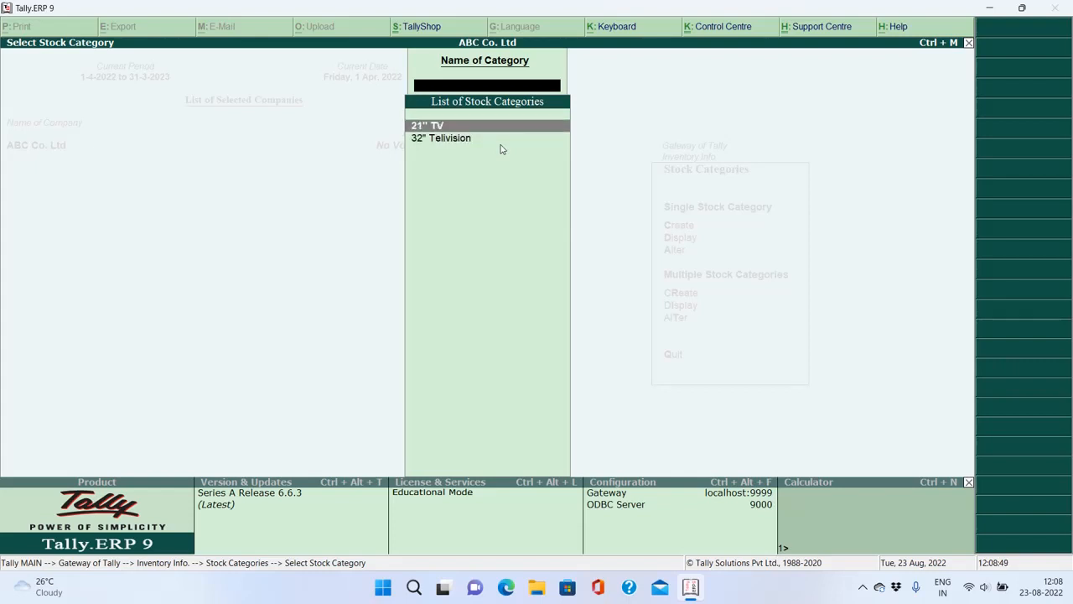
key("Down")
key("Up")
key("Return")
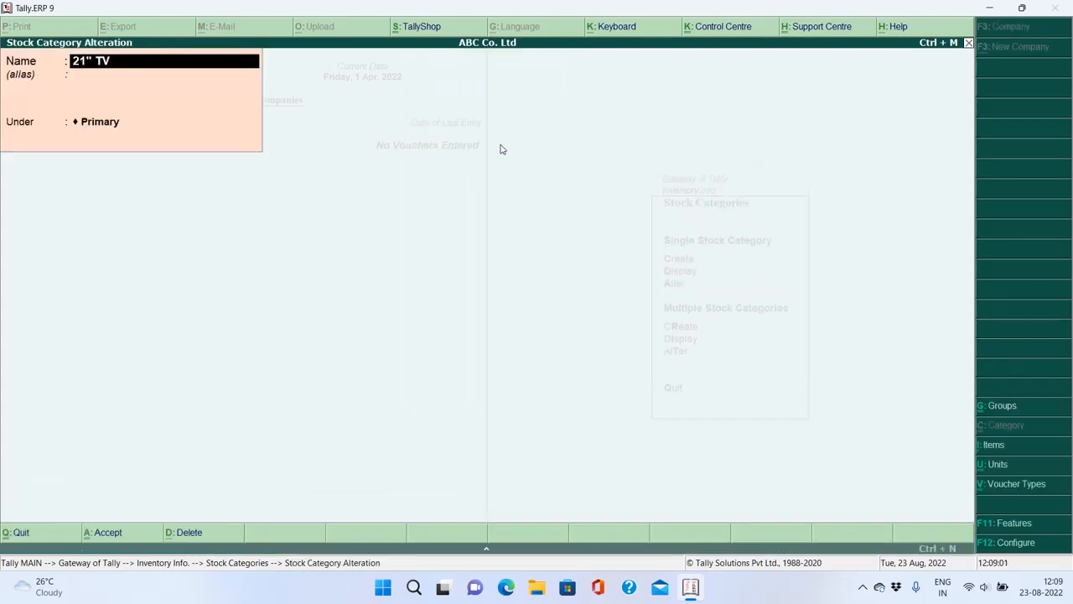
Rename the stock category 21" TV as 21" Telivision, keep it under Primary without an alias, and accept the alteration
type("21'' Telivision")
key("Return")
key("Return")
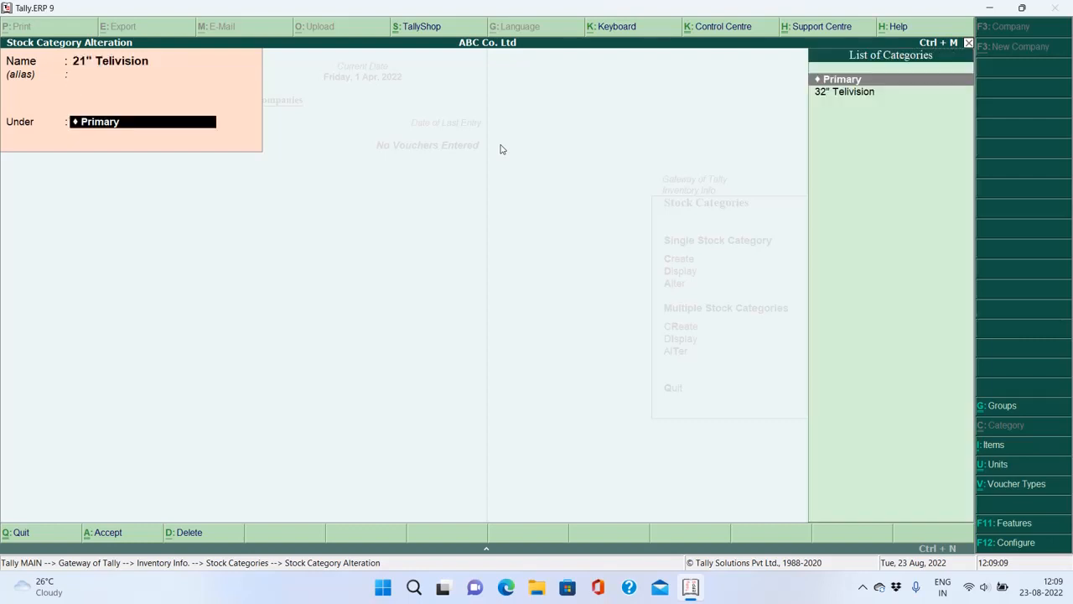
key("Return")
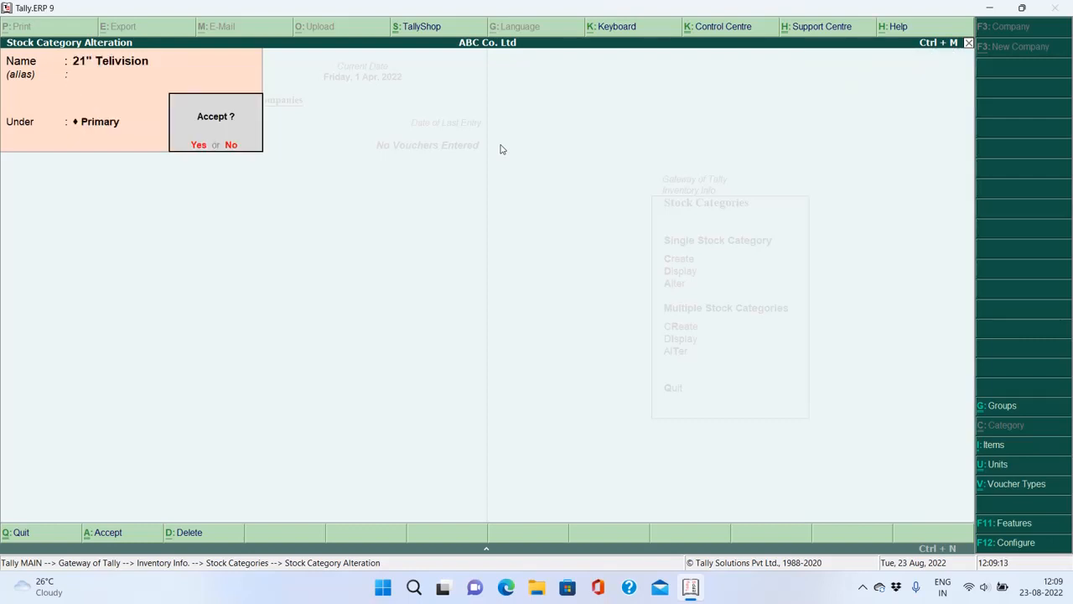
key("Return")
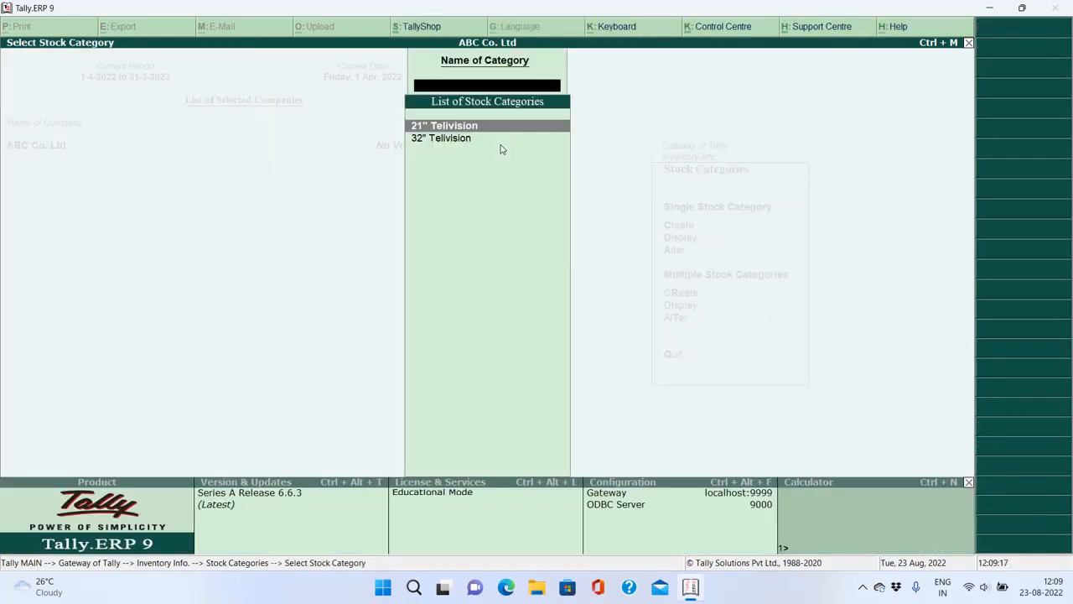
Return to the Gateway of Tally and open the list of single stock categories for alteration from the inventory masters
key("Escape")
key("Escape")
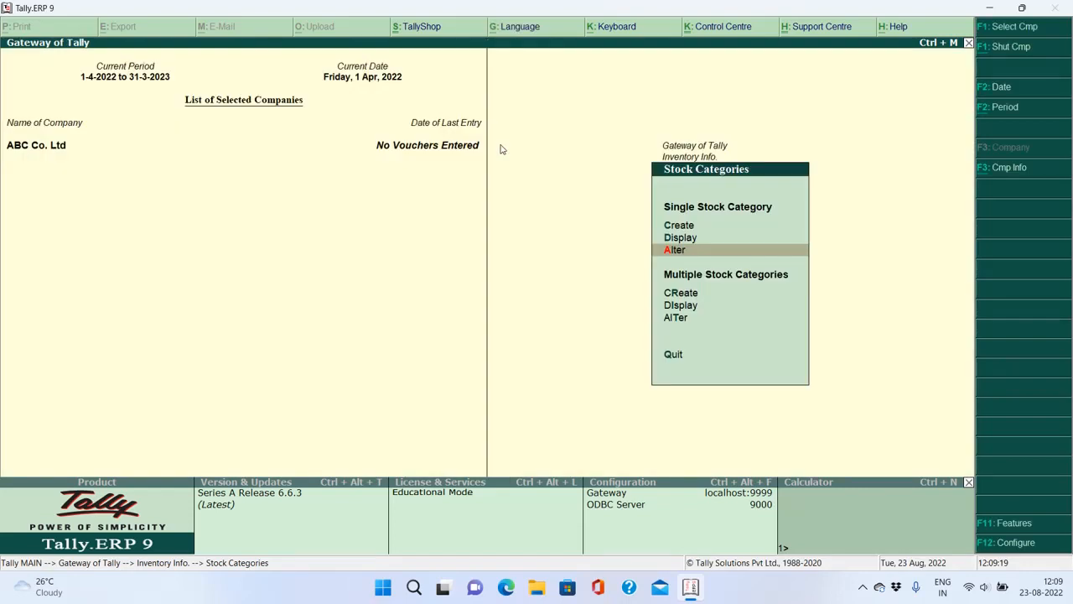
key("Escape")
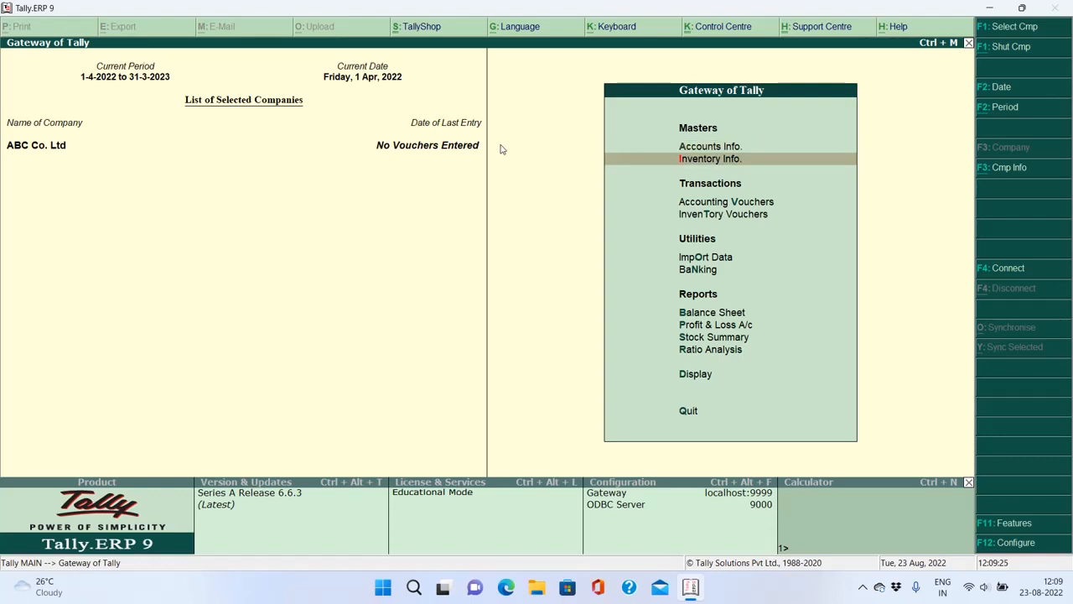
key("Return")
key("Down")
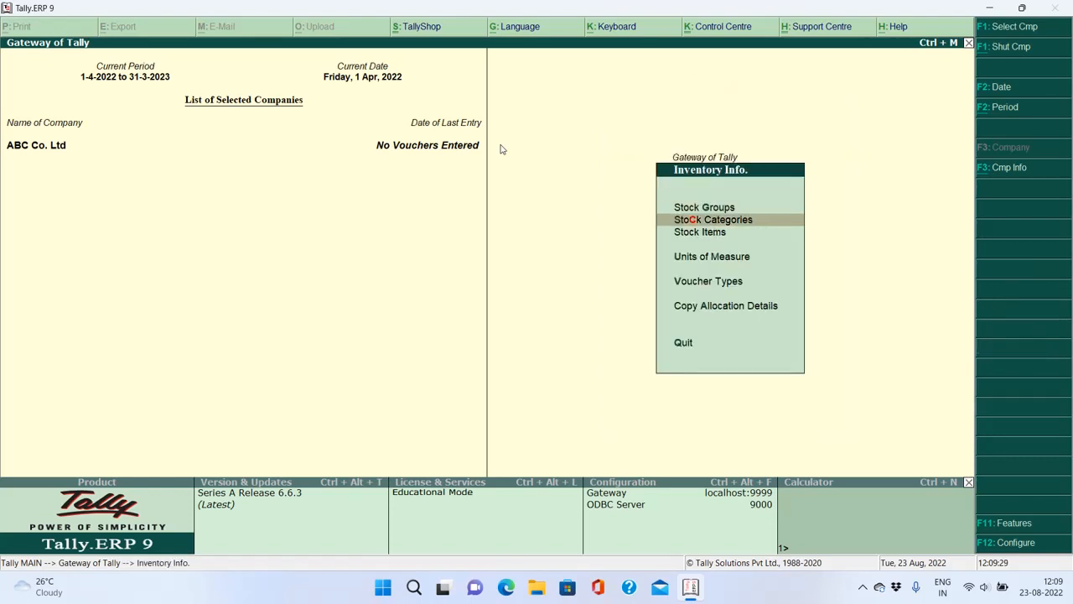
key("Return")
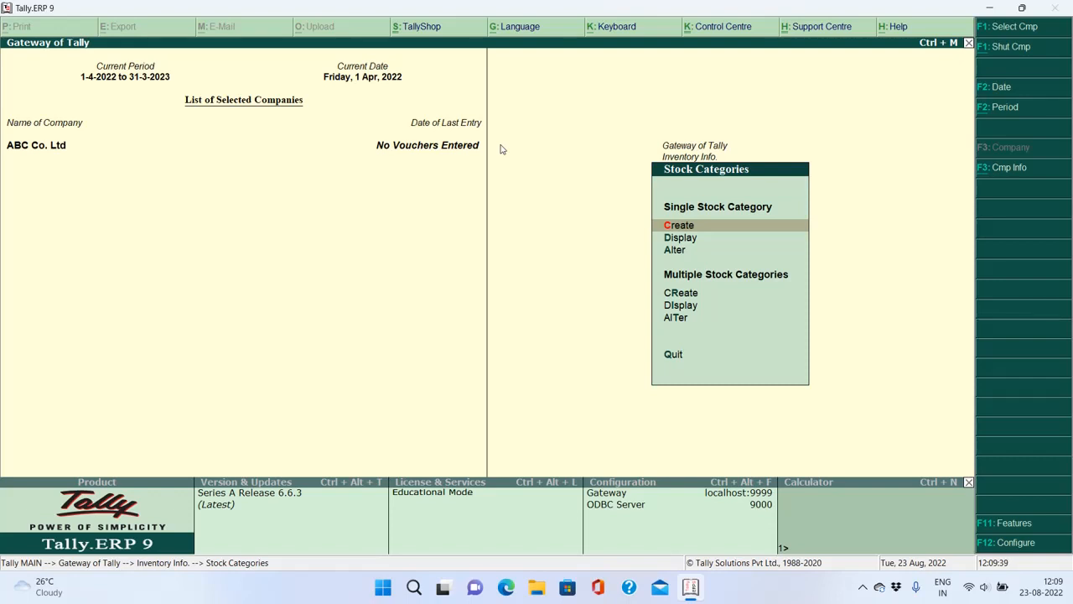
key("Down")
key("Down")
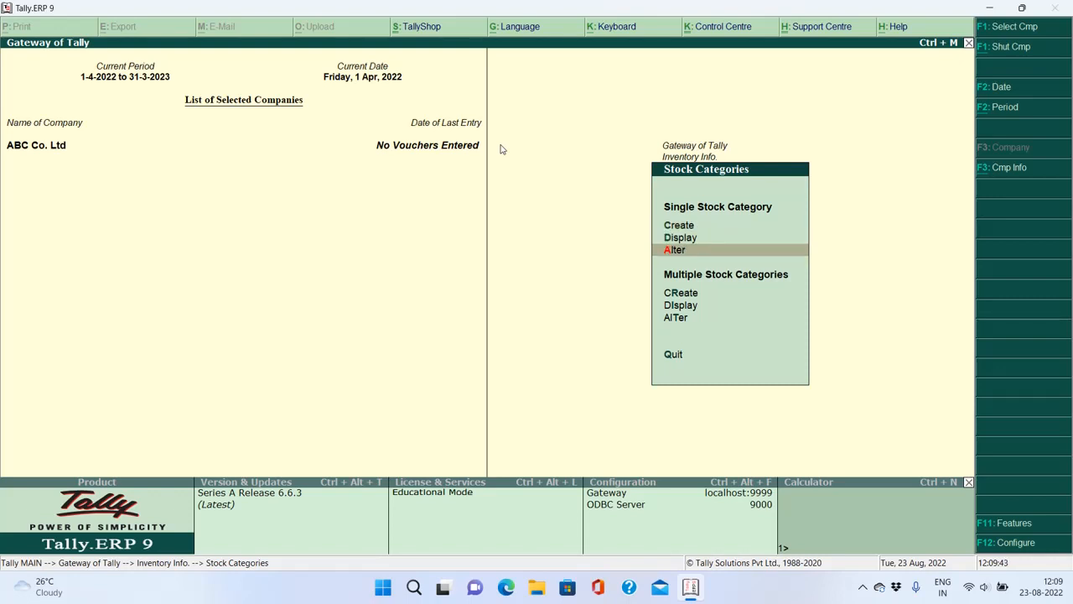
key("Return")
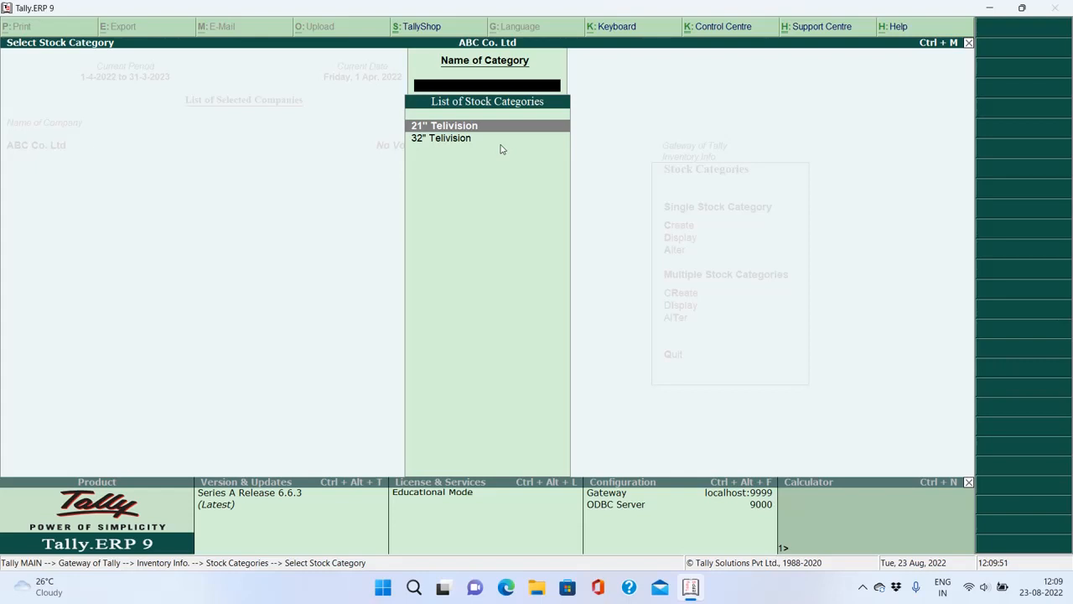
Delete the stock category 21" Telivision and return to the Gateway of Tally without quitting
key("Down")
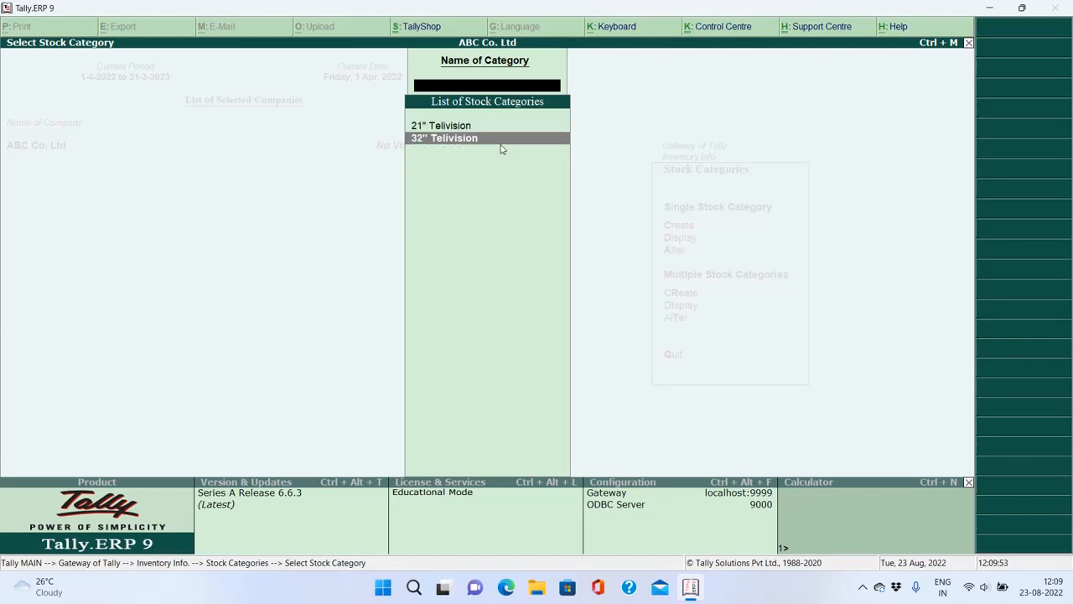
key("Up")
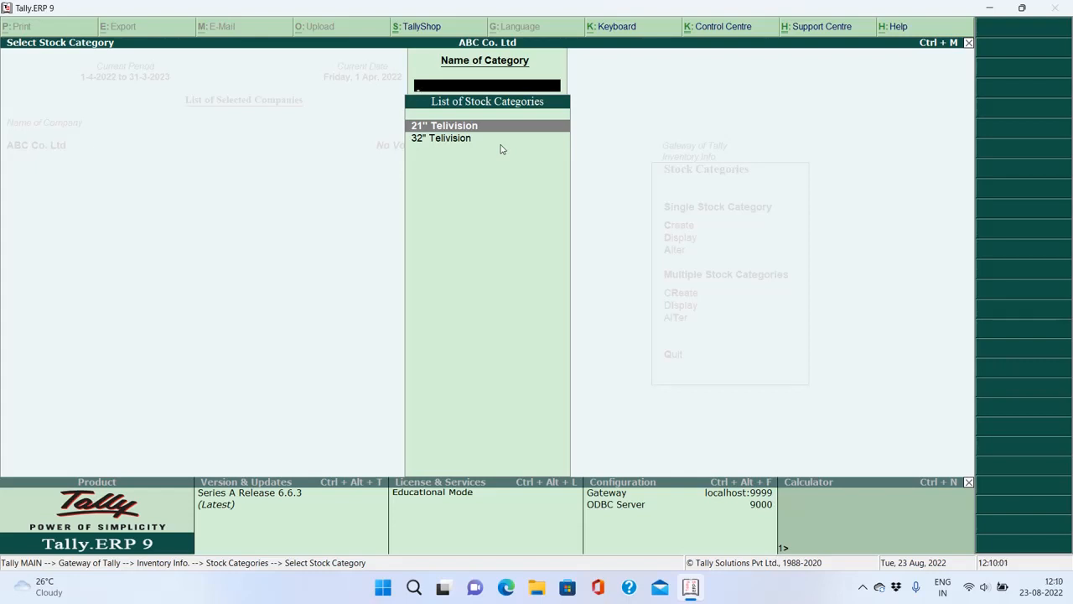
key("Return")
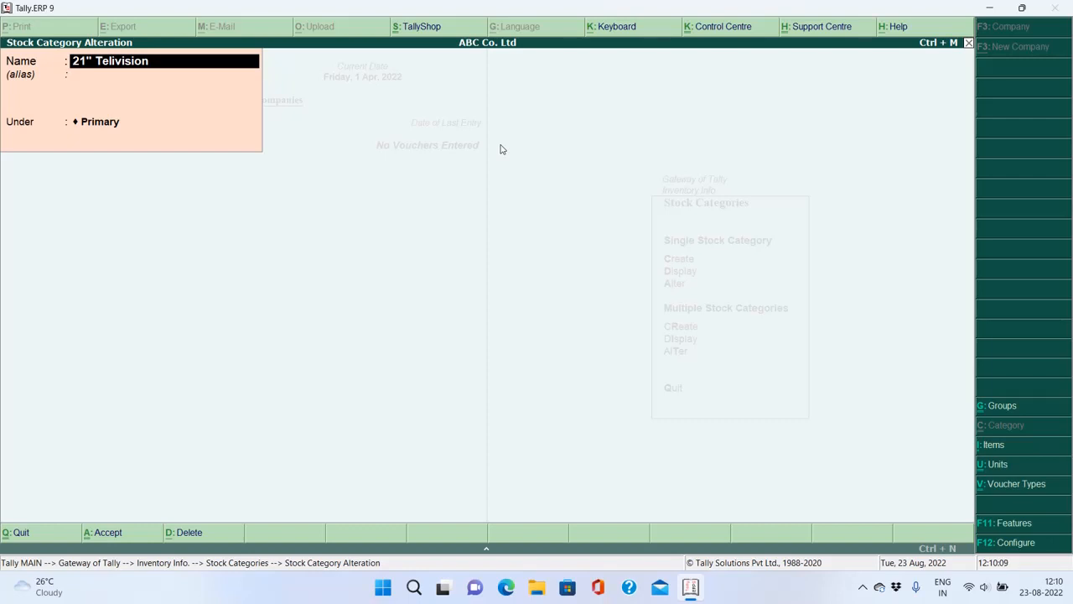
key("alt+d")
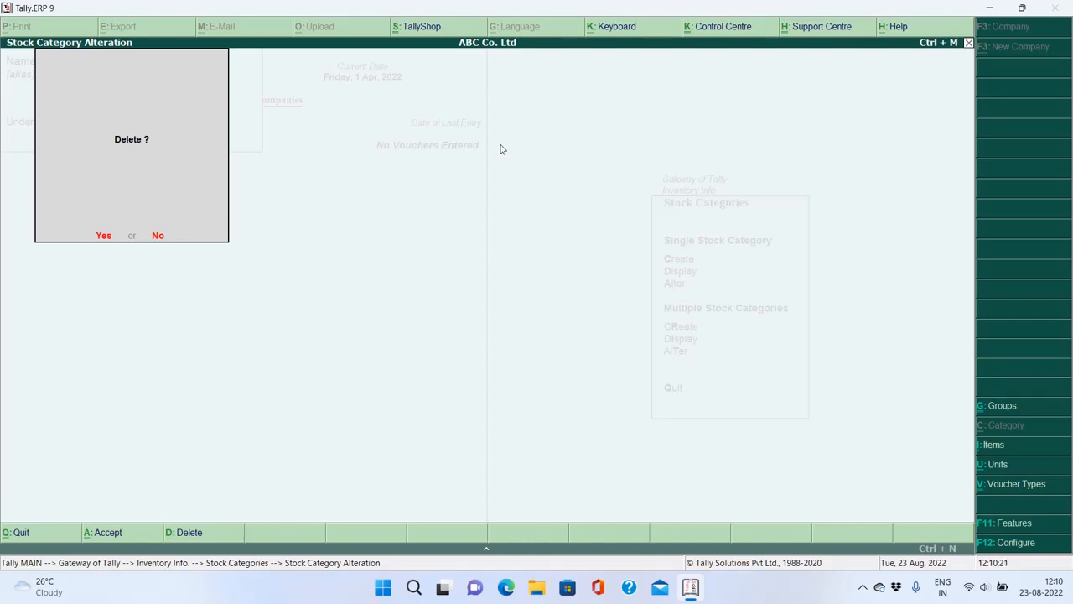
key("y")
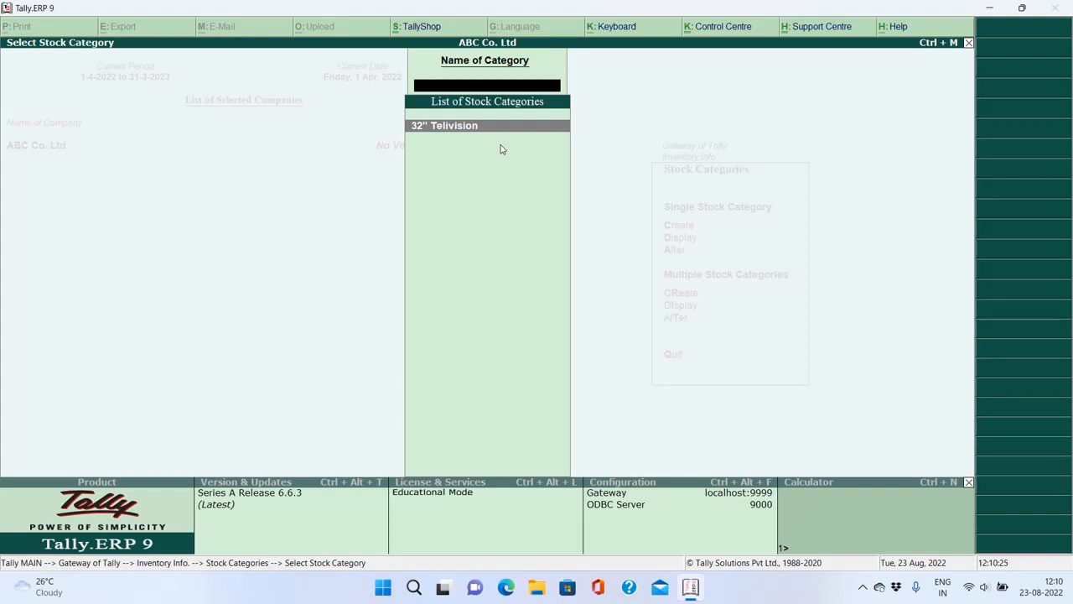
key("Escape")
key("Escape")
key("Escape")
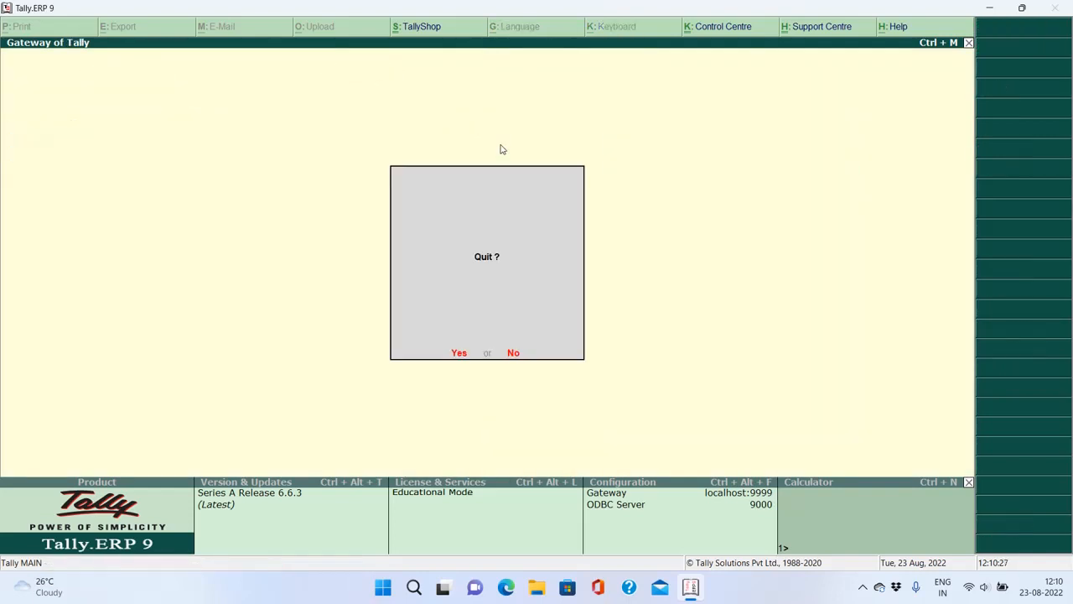
key("n")
Delete the stock category 32" Telivision from the inventory masters and return to the Gateway of Tally
key("Down")
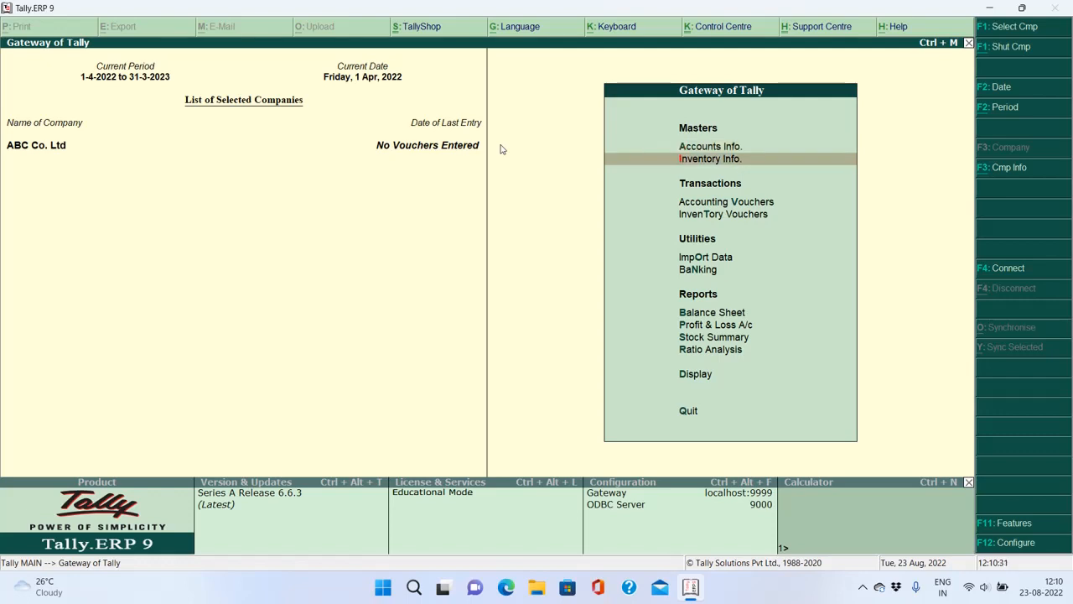
key("Return")
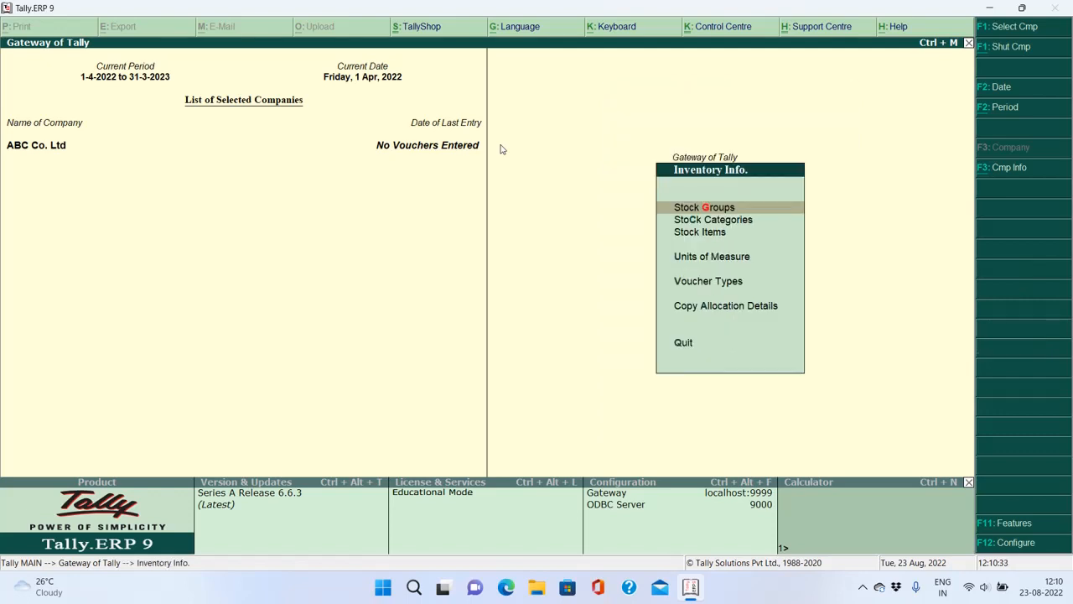
key("Down")
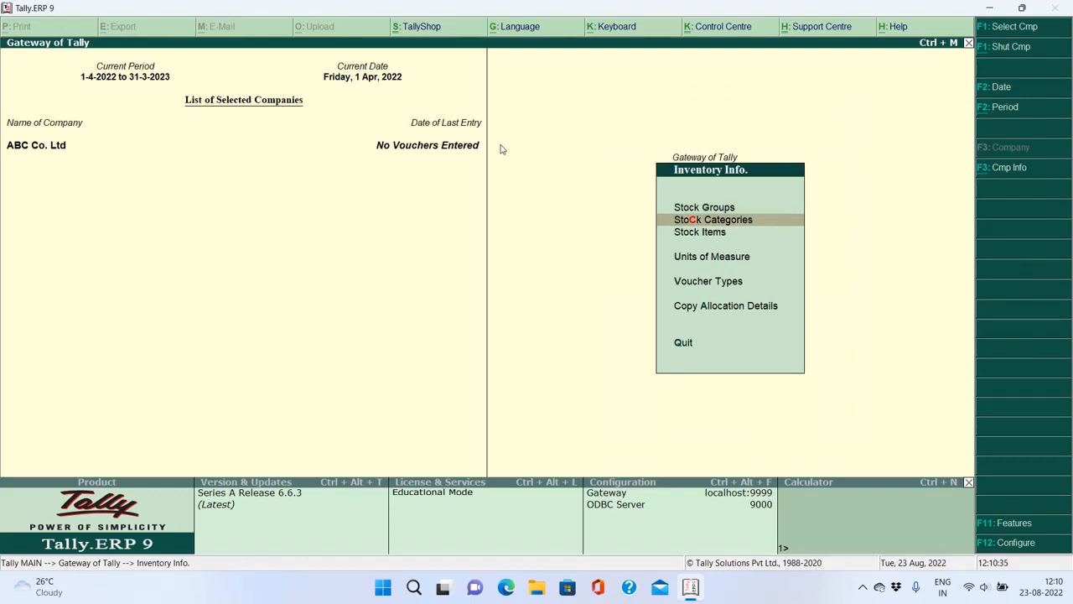
key("Return")
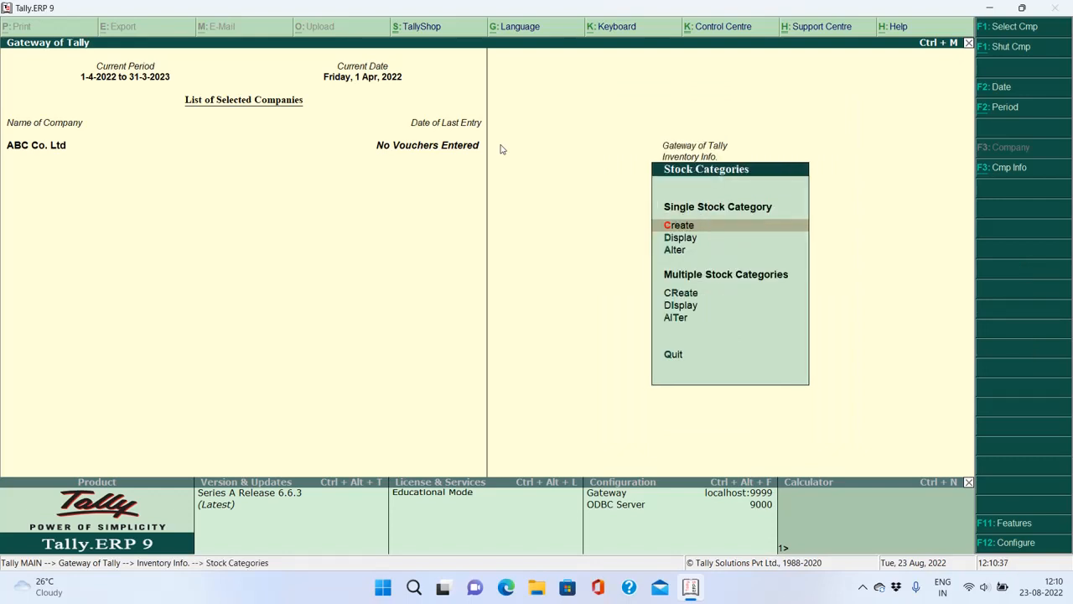
key("Down")
key("Down")
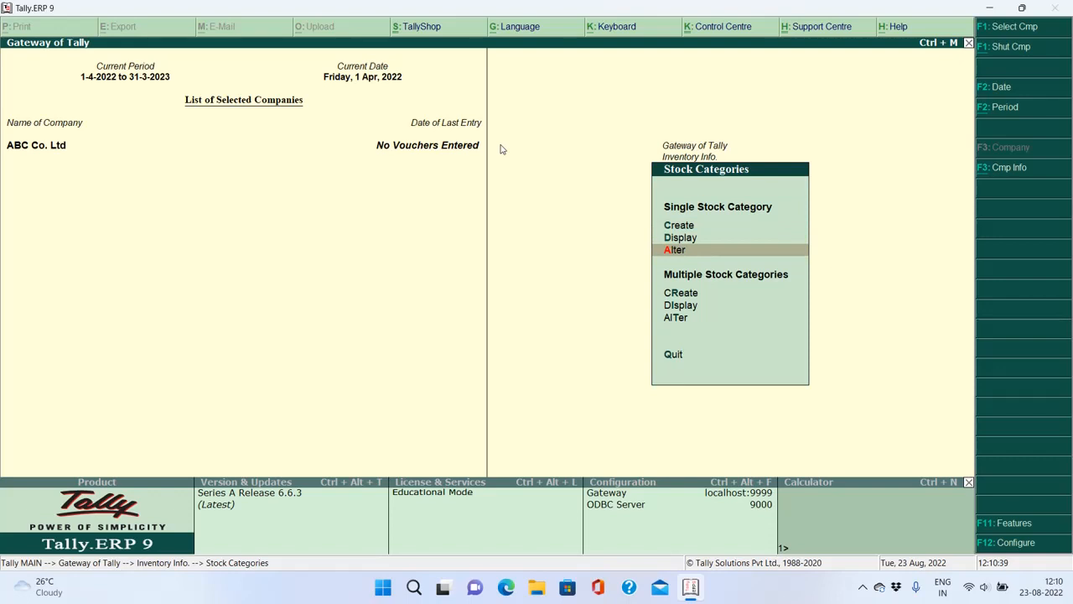
key("Return")
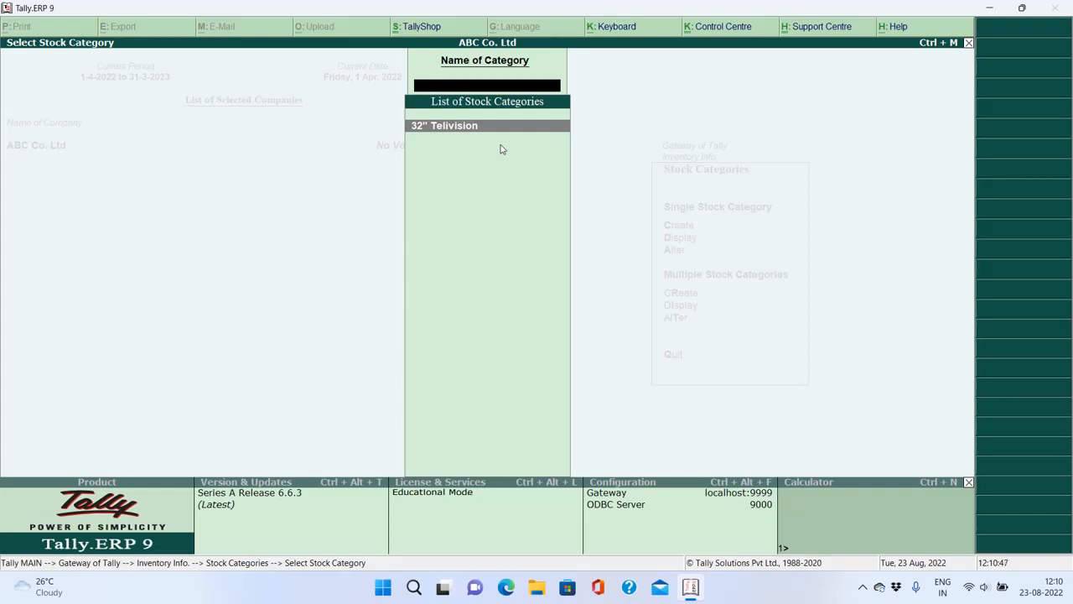
key("Return")
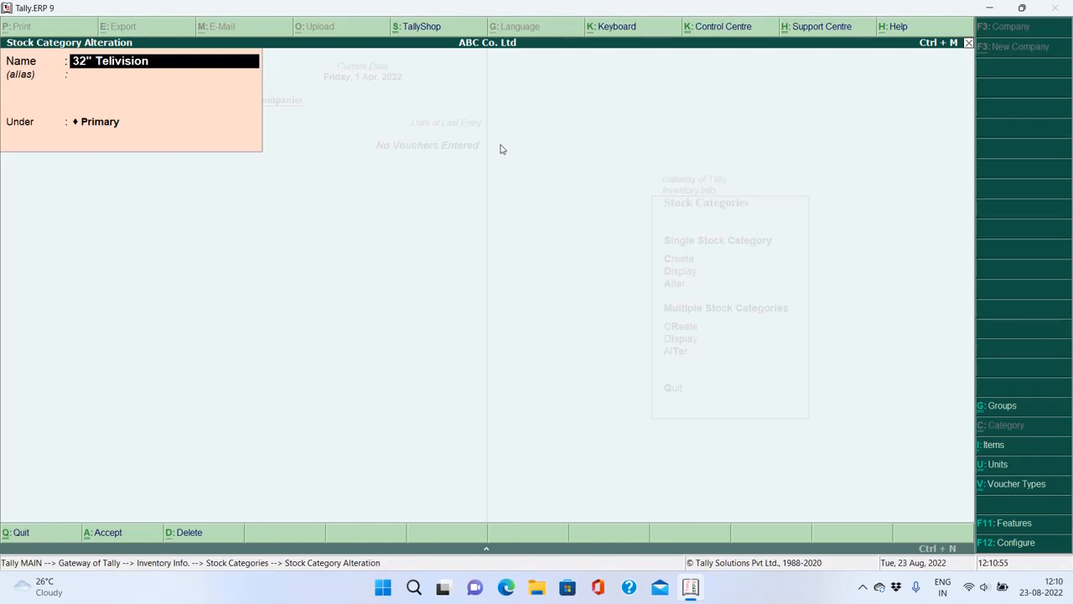
key("alt+d")
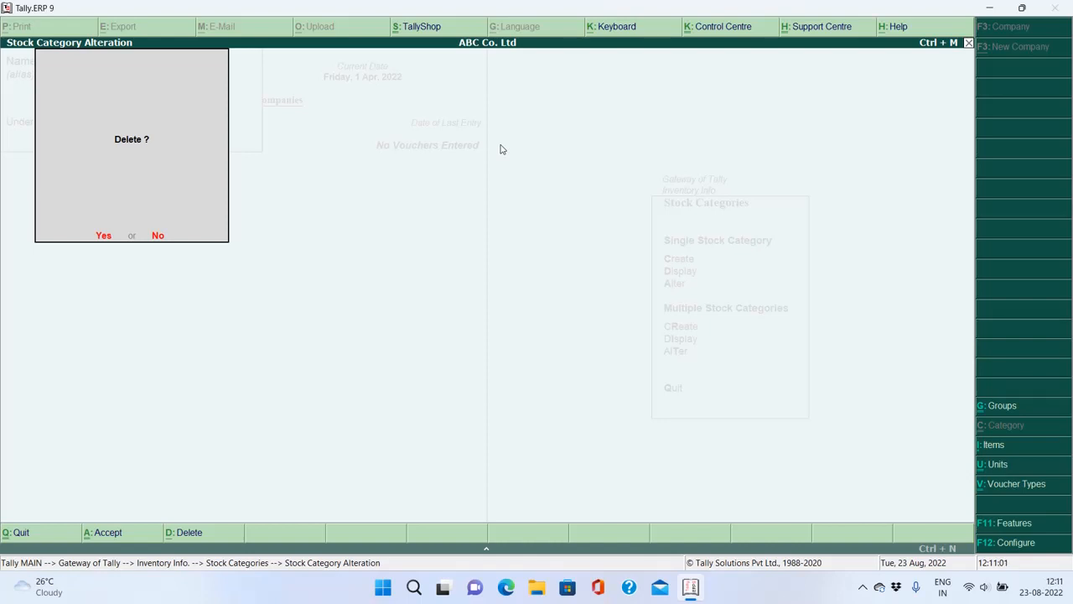
key("y")
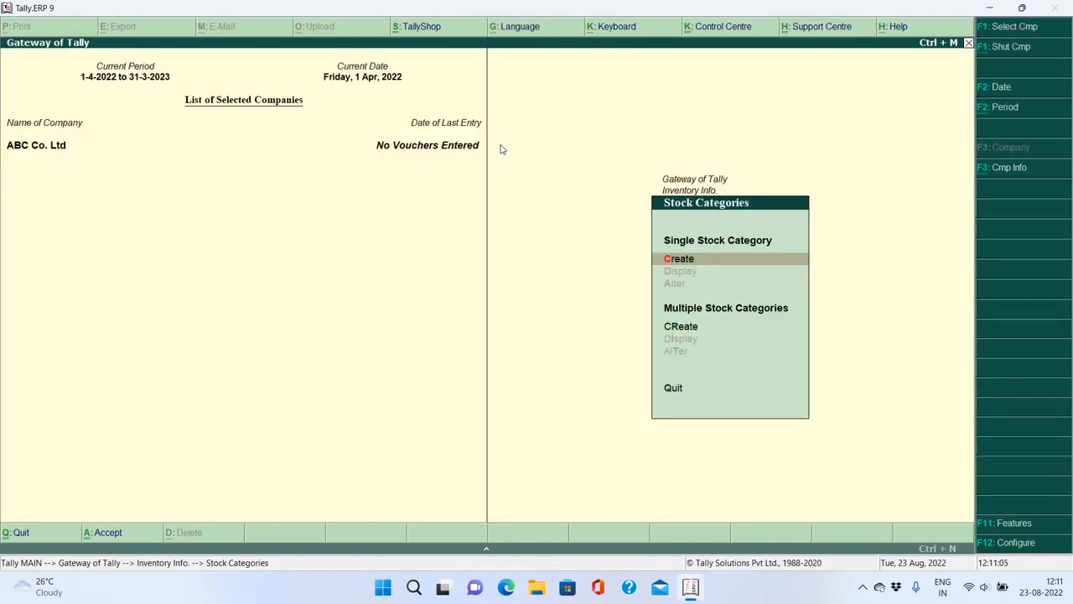
key("Escape")
key("Escape")
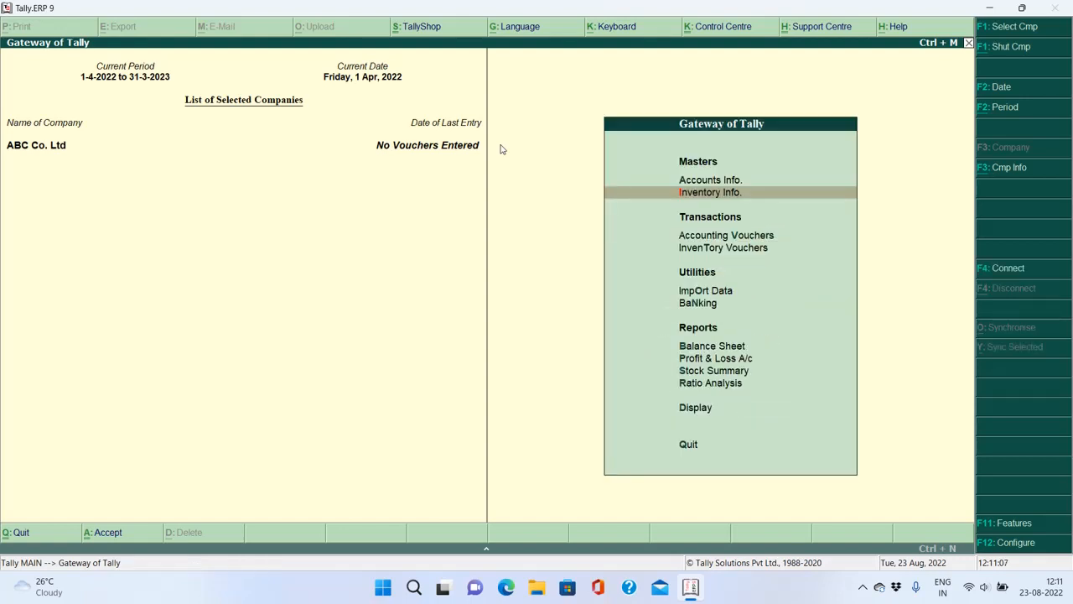
Open the creation form for a single stock category from the inventory masters
key("Return")
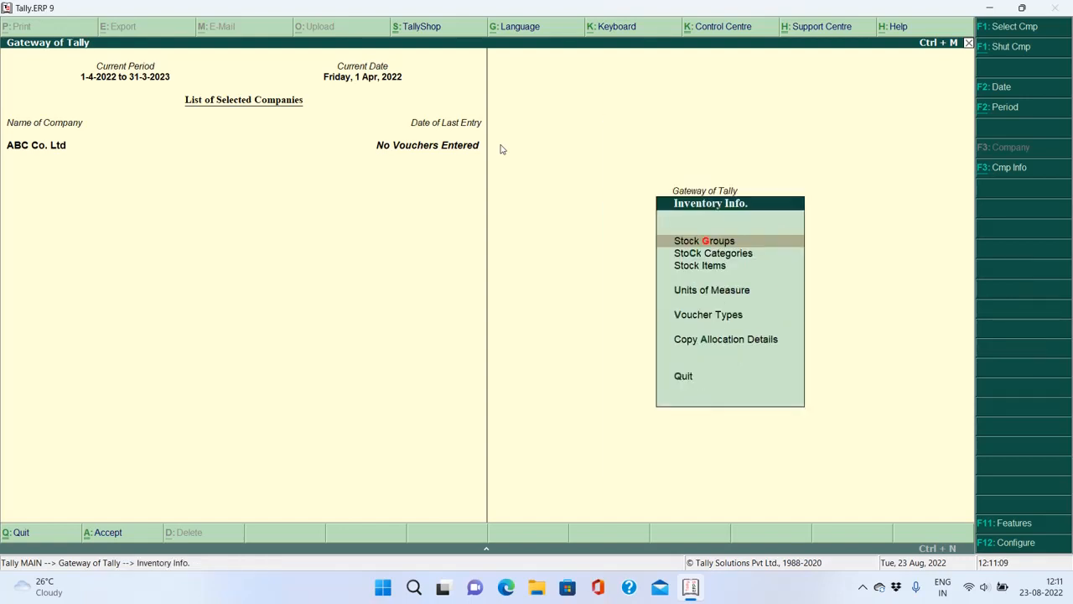
key("Down")
key("Return")
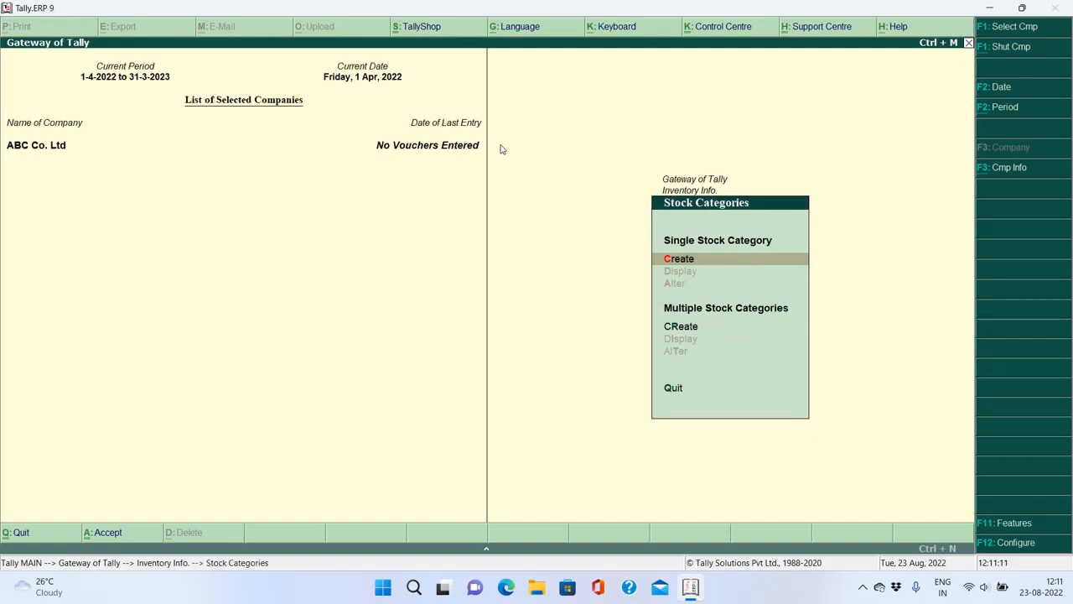
key("Return")
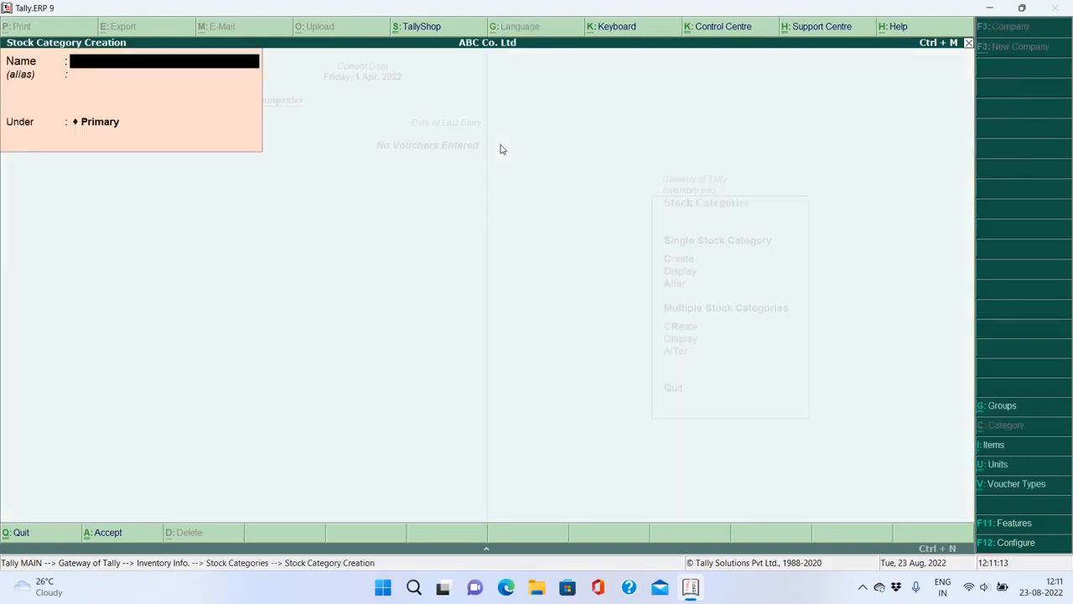
Create the stock category 21" Television under Primary without an alias
type("21\" TV")
key("Return")
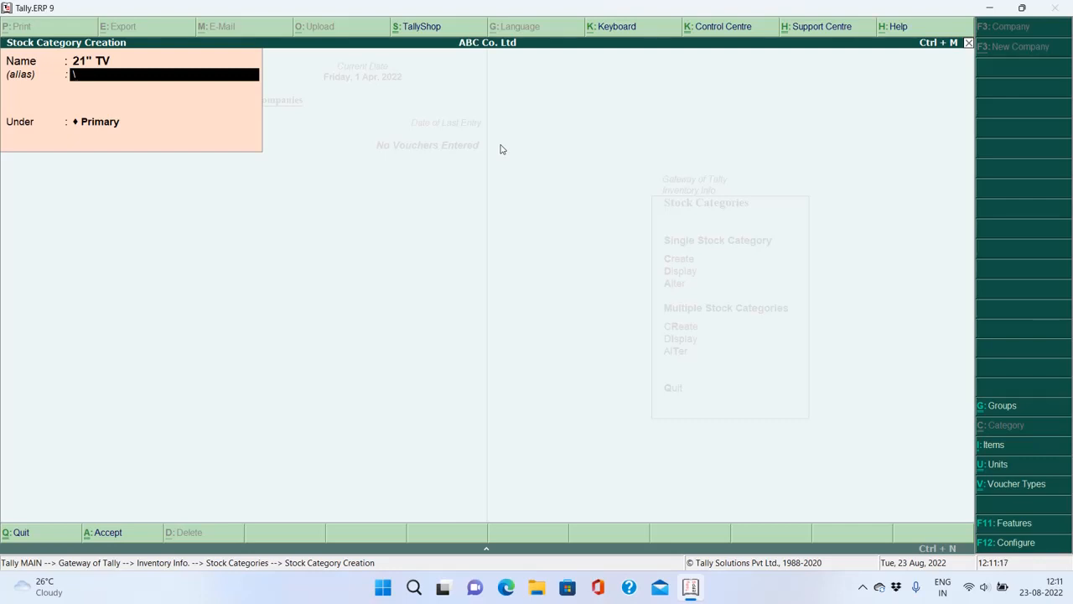
key("BackSpace")
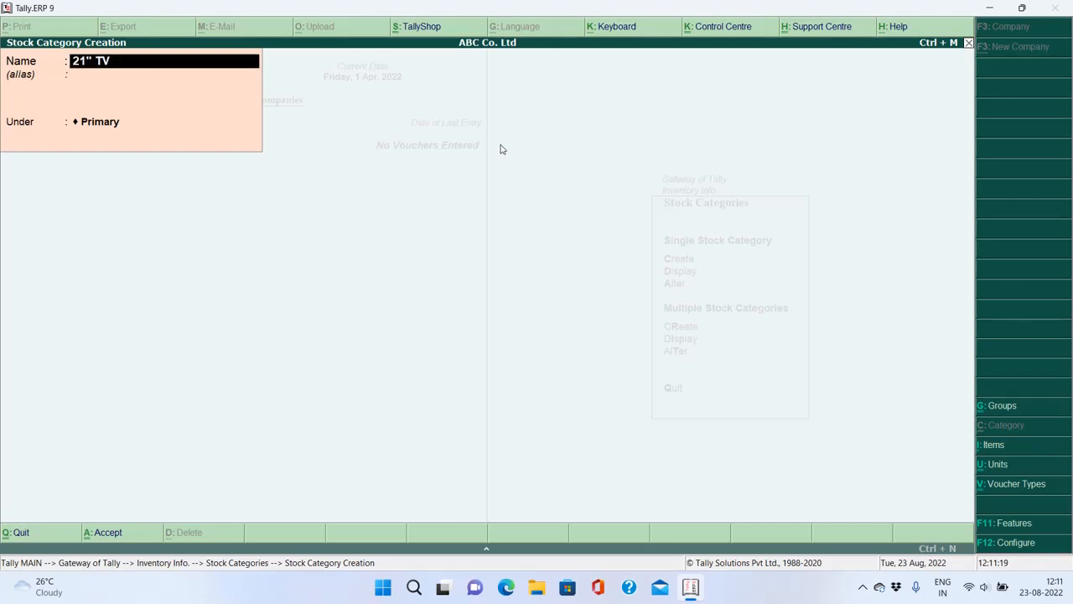
key("BackSpace")
key("BackSpace")
type("Television")
key("Return")
key("Return")
key("Return")
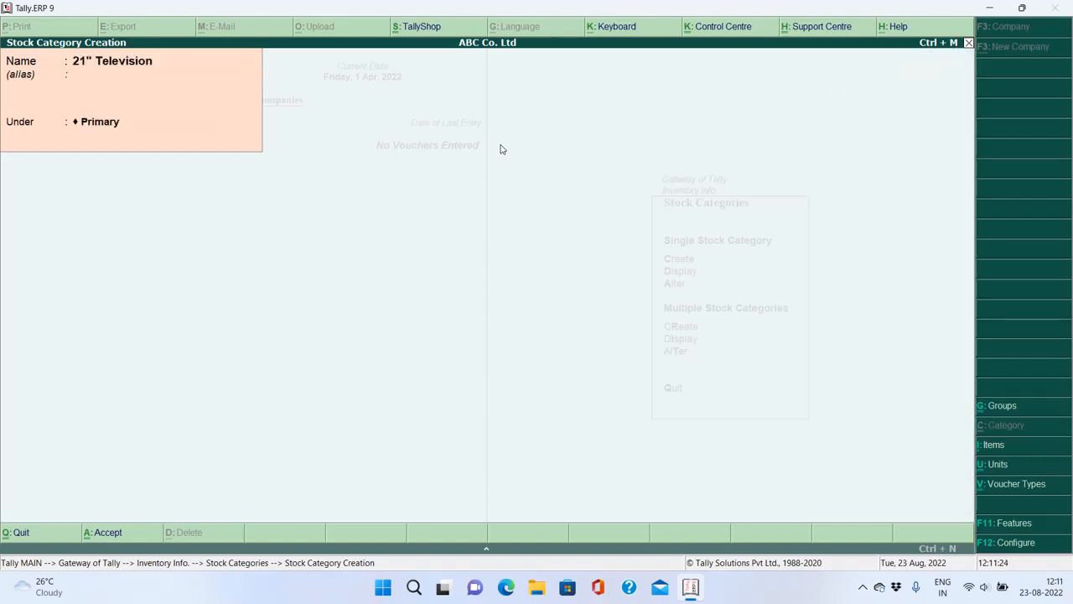
key("Return")
Create the stock category 32" Television under Primary without an alias, then leave the creation form and return to Inventory Info
type("3")
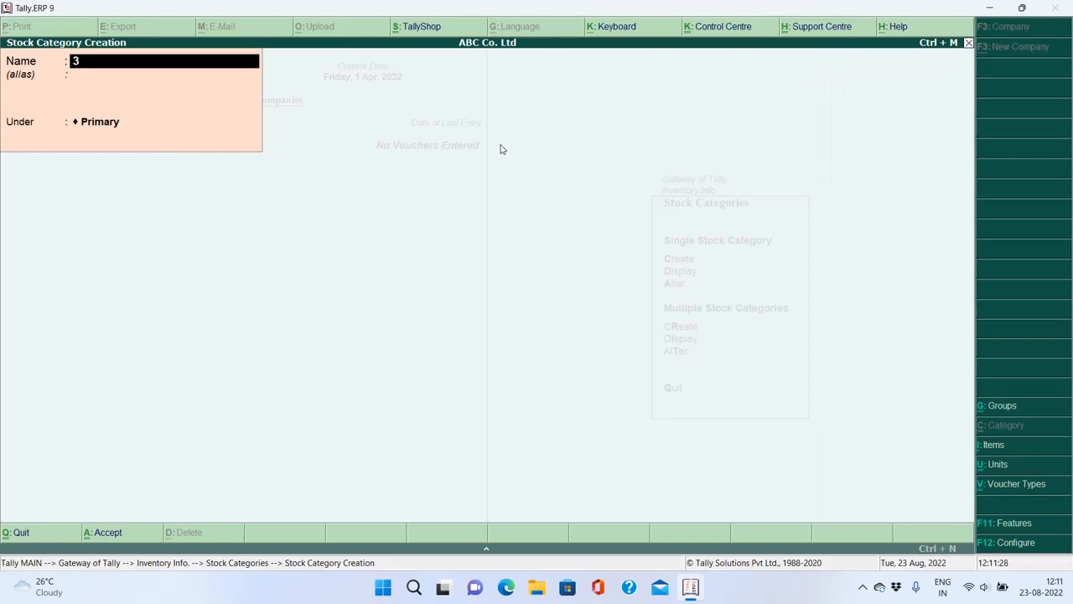
type("2\" Television")
key("Return")
key("Return")
key("Return")
key("Return")
key("Escape")
key("y")
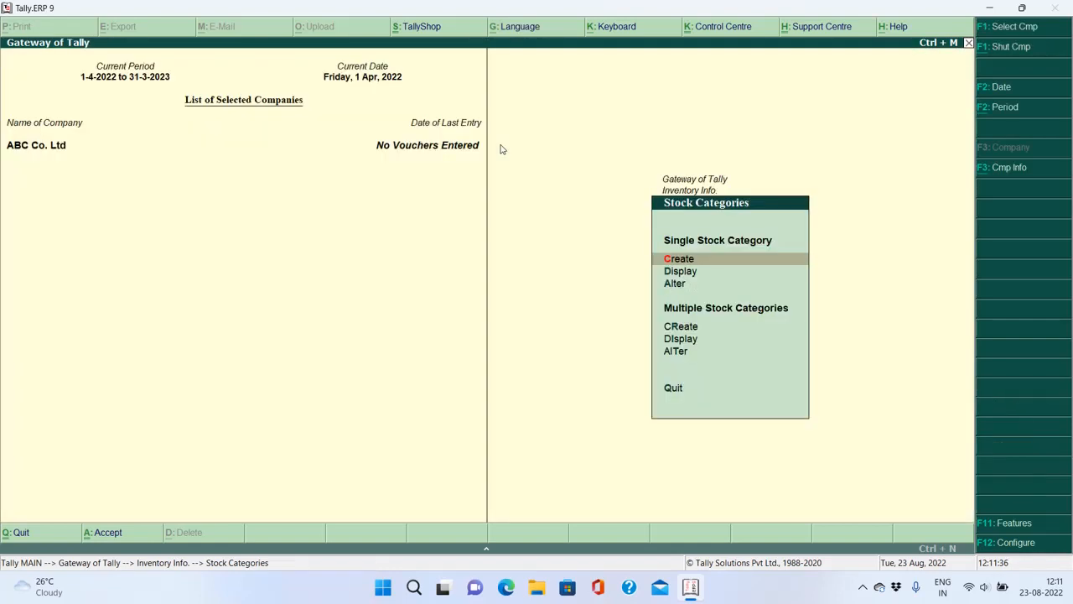
key("Escape")
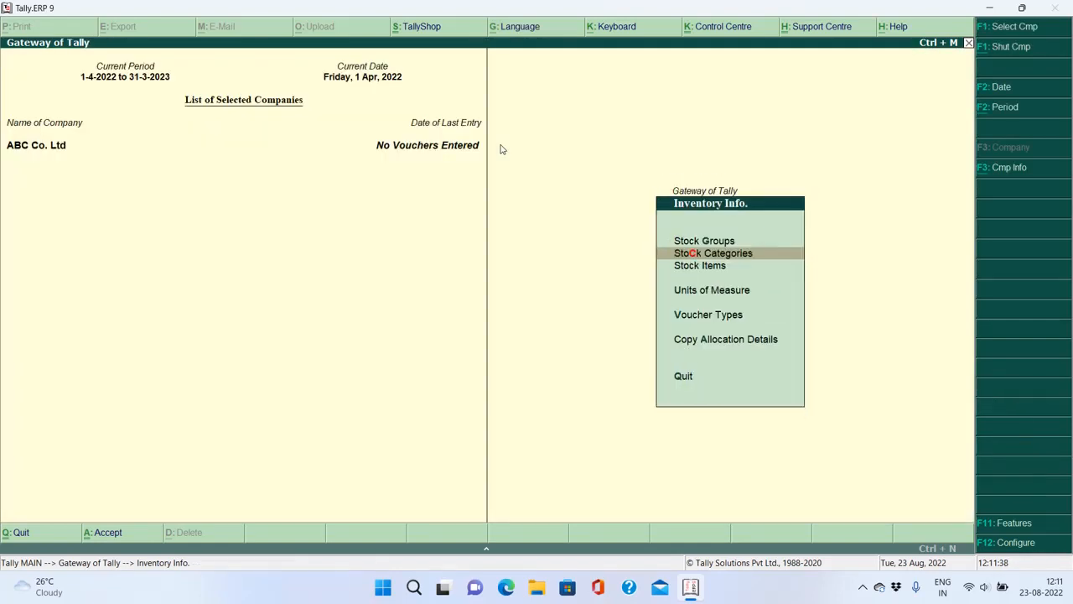
Open the creation form for a single stock item from the inventory masters
key("Down")
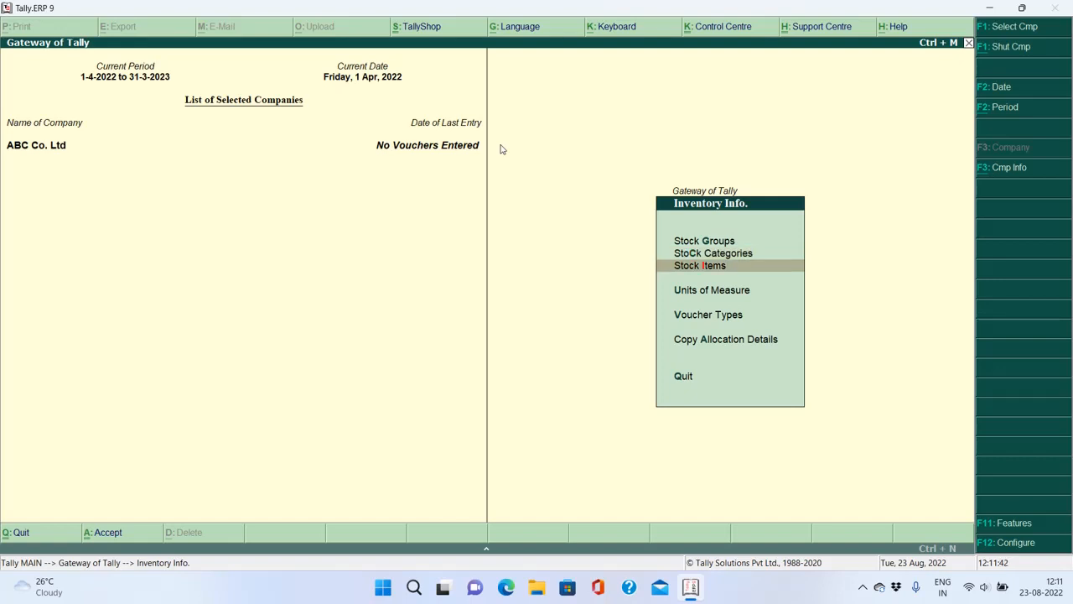
key("Escape")
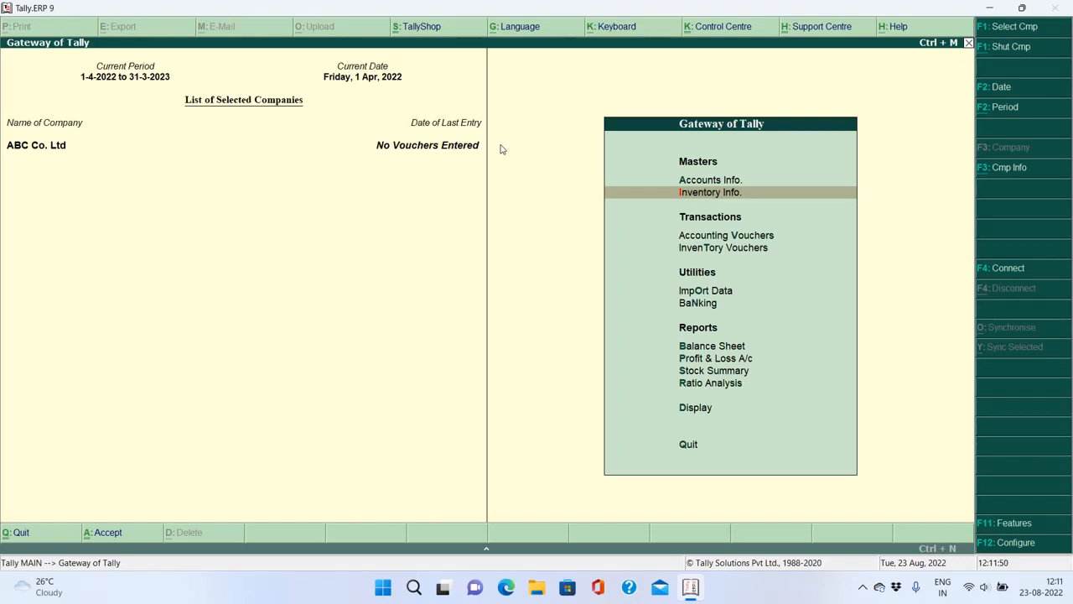
key("Up")
key("Down")
key("Return")
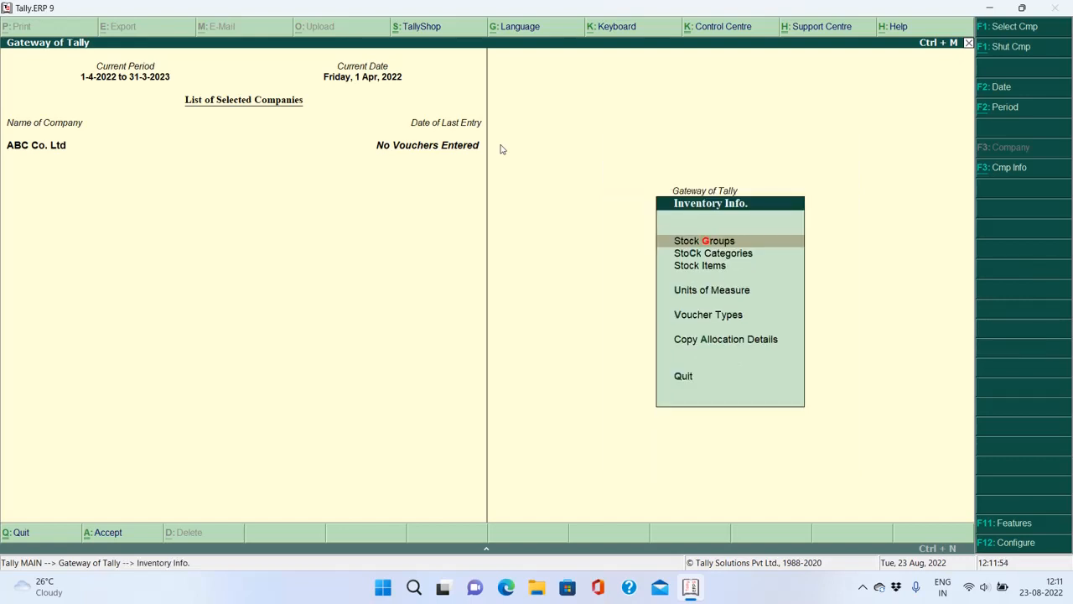
key("Down")
key("Down")
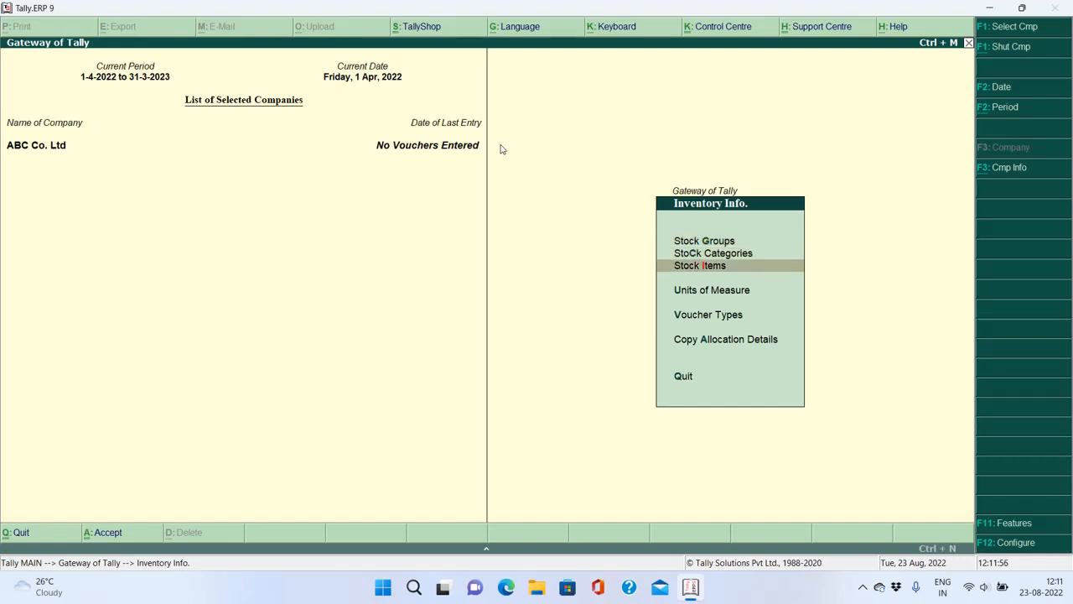
key("Return")
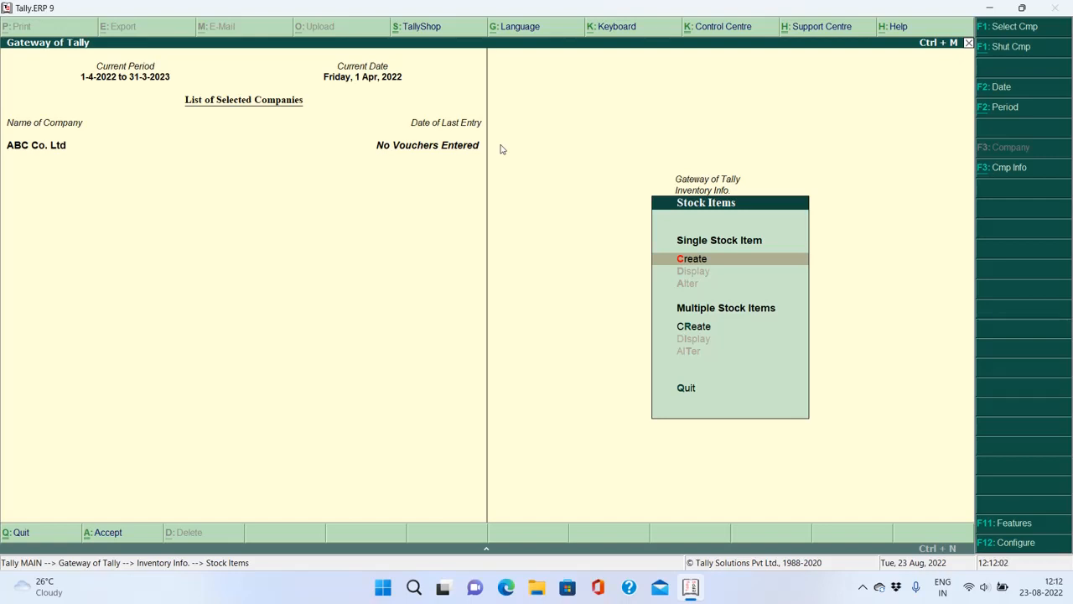
key("Return")
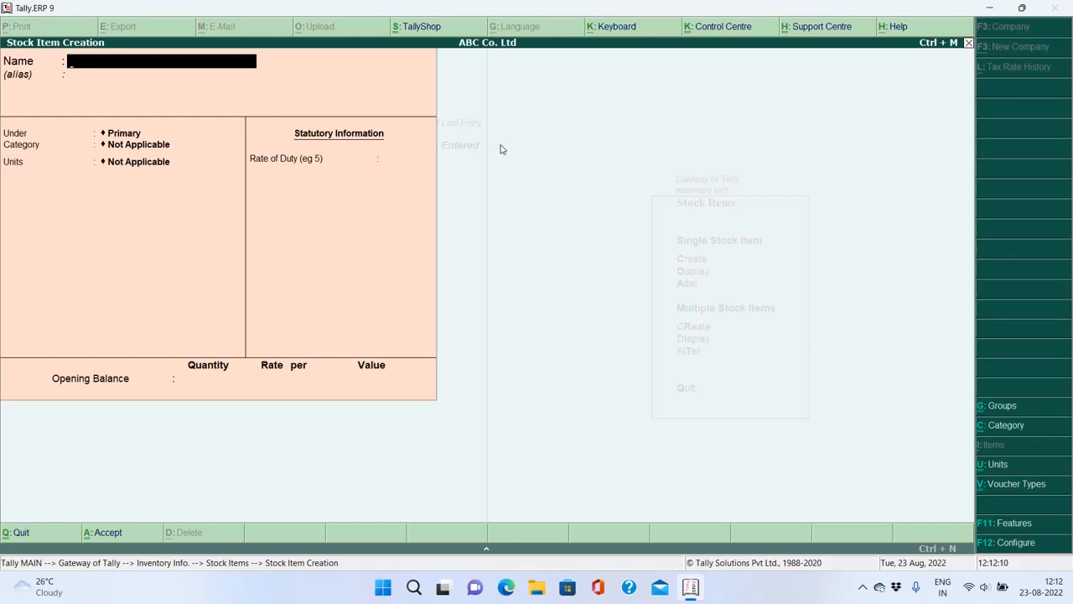
Name the new stock item 32" LCD TV and leave its alias blank
type("32")
key("BackSpace")
key("BackSpace")
type("So")
key("BackSpace")
key("BackSpace")
type("LCD TV")
key("BackSpace")
key("BackSpace")
key("BackSpace")
key("BackSpace")
key("BackSpace")
key("BackSpace")
type("32\" LCD TV")
key("Return")
key("Return")
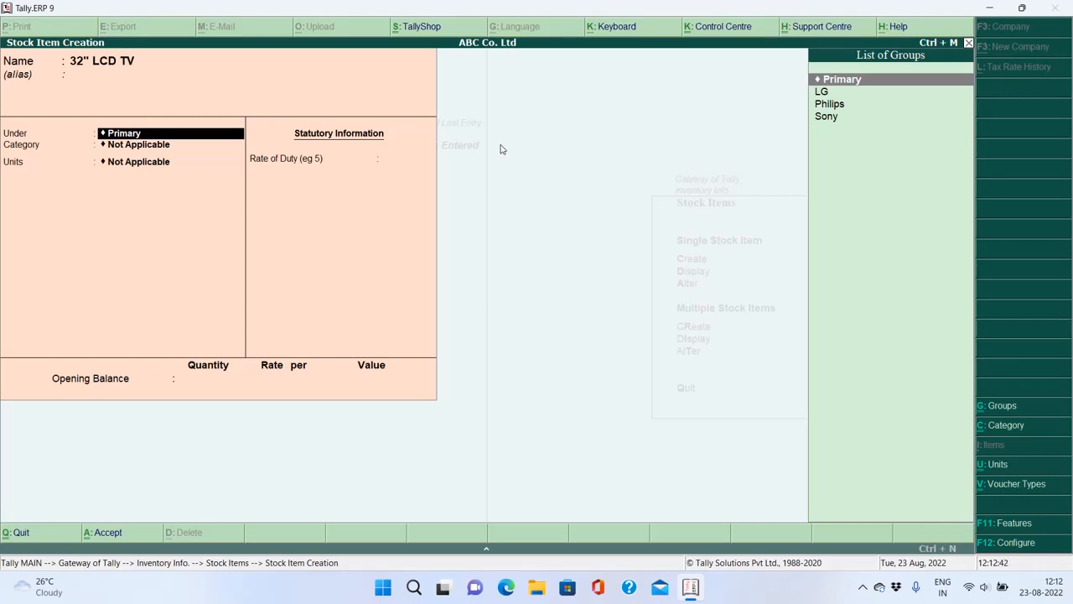
Place the 32" LCD TV item under the LG group and in the 32" Television category
key("Down")
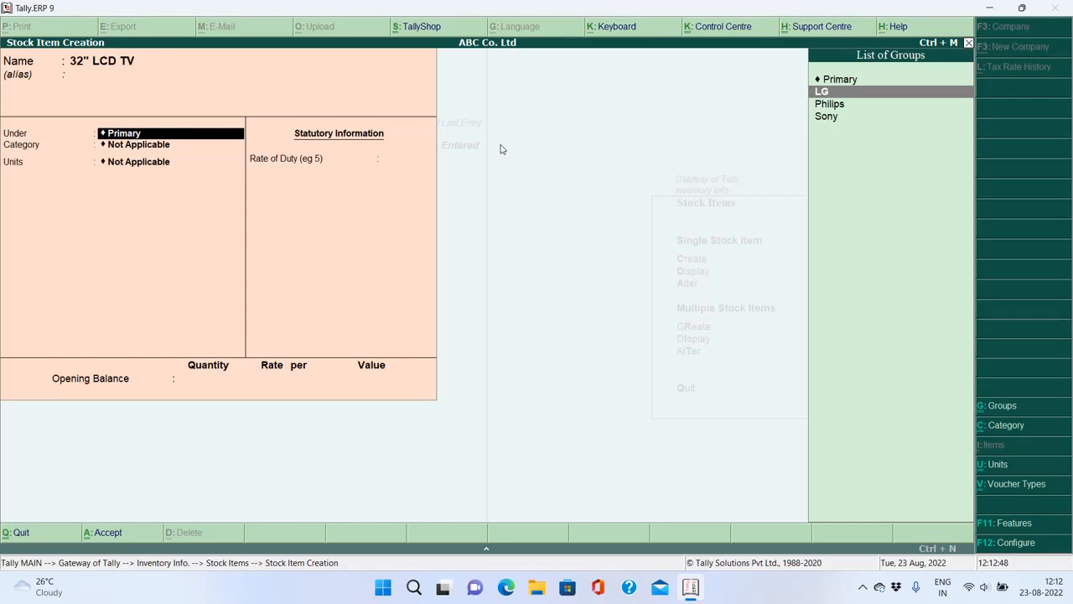
key("Return")
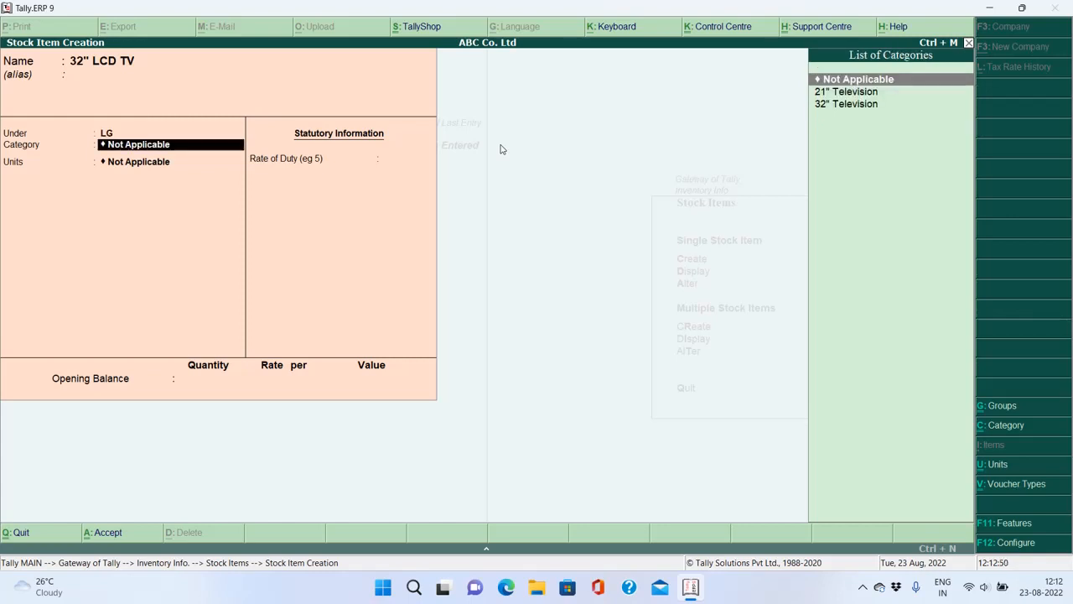
key("Down")
key("Down")
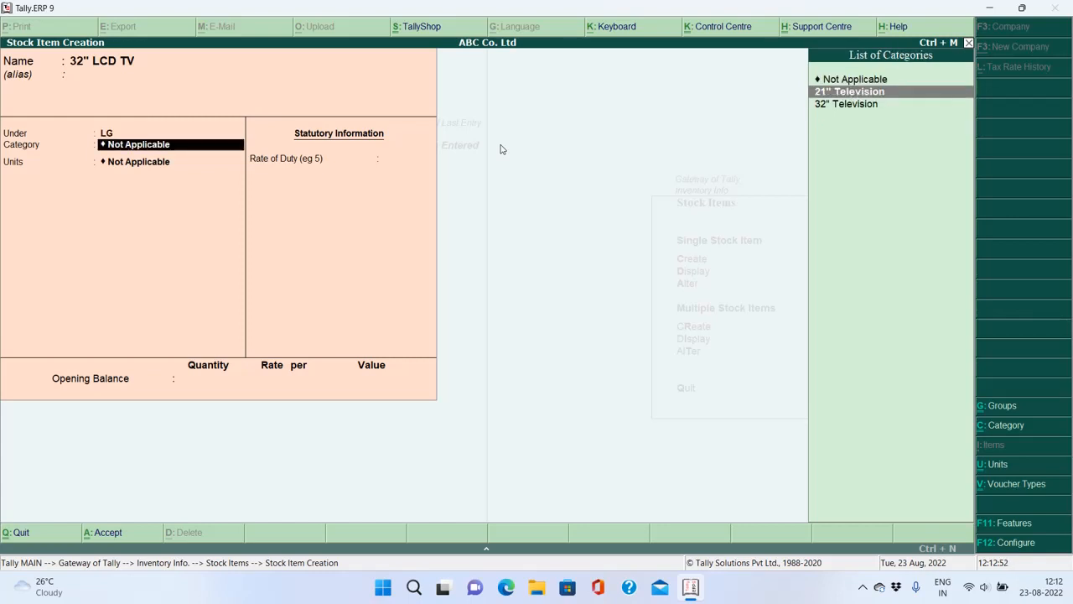
key("Up")
key("Down")
key("Up")
key("Down")
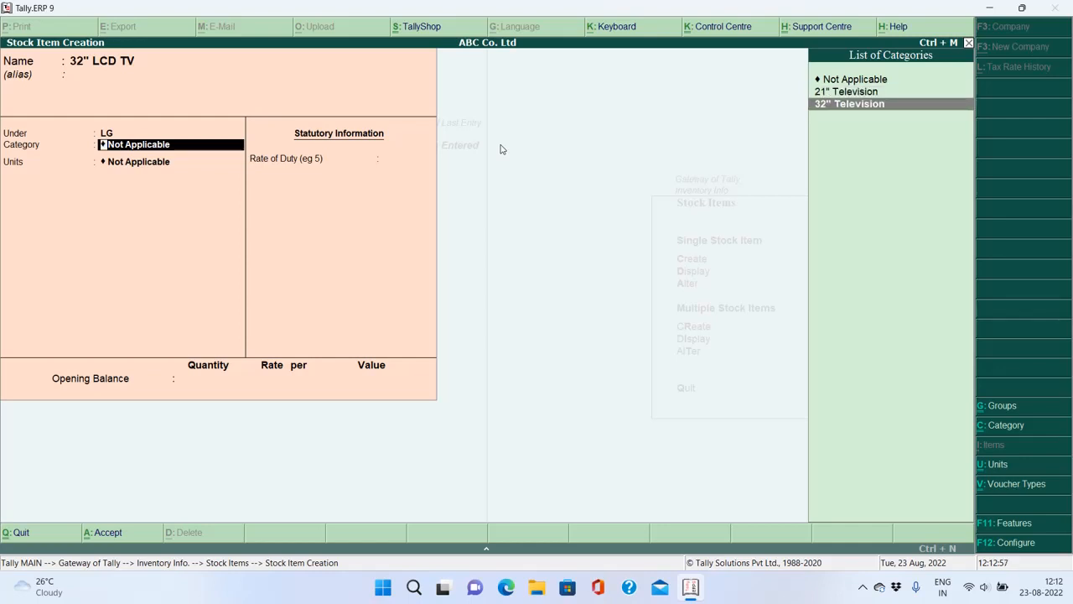
key("Return")
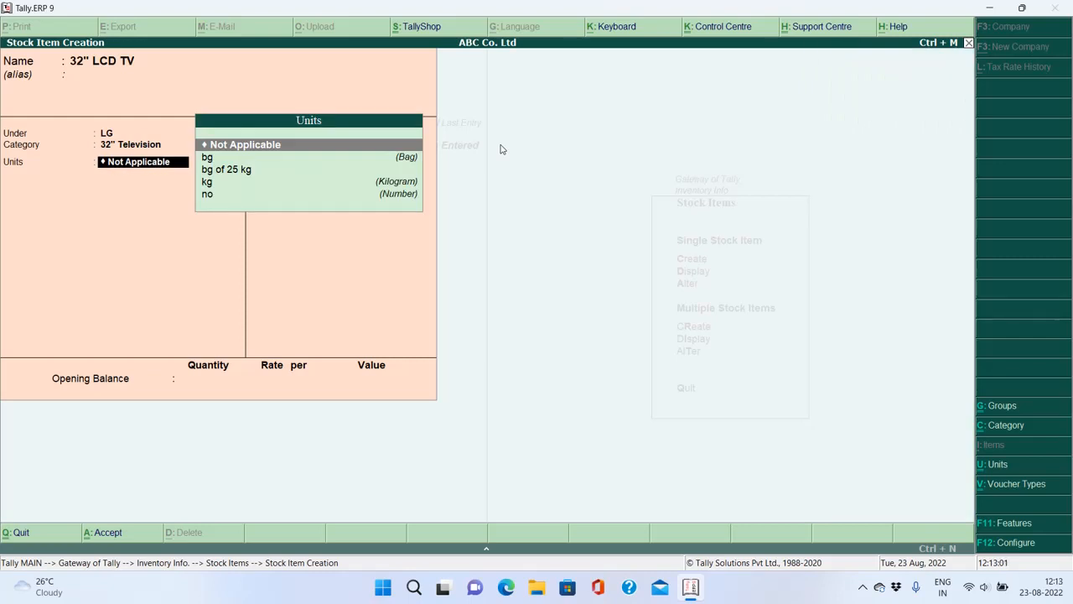
Set the item's unit to no (Number) and keep the rate of duty at 0
key("Down")
key("Down")
key("Down")
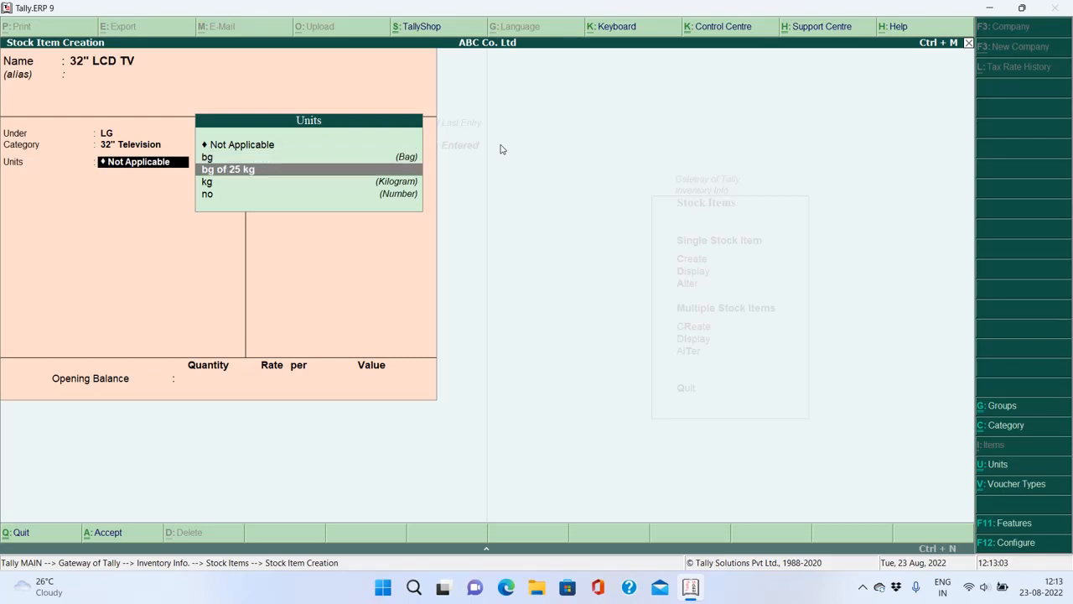
key("Down")
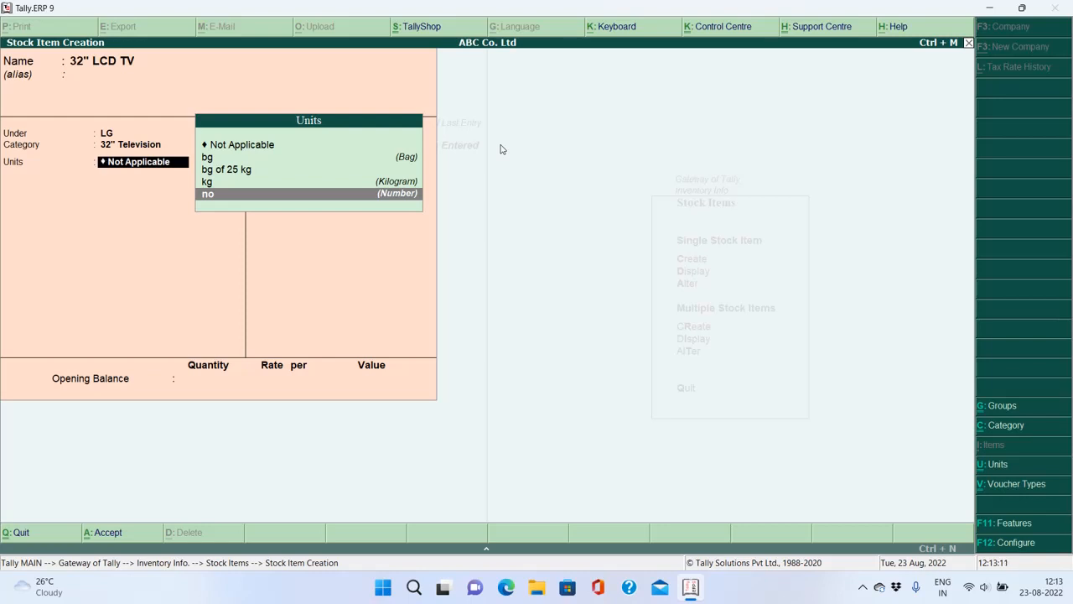
key("Return")
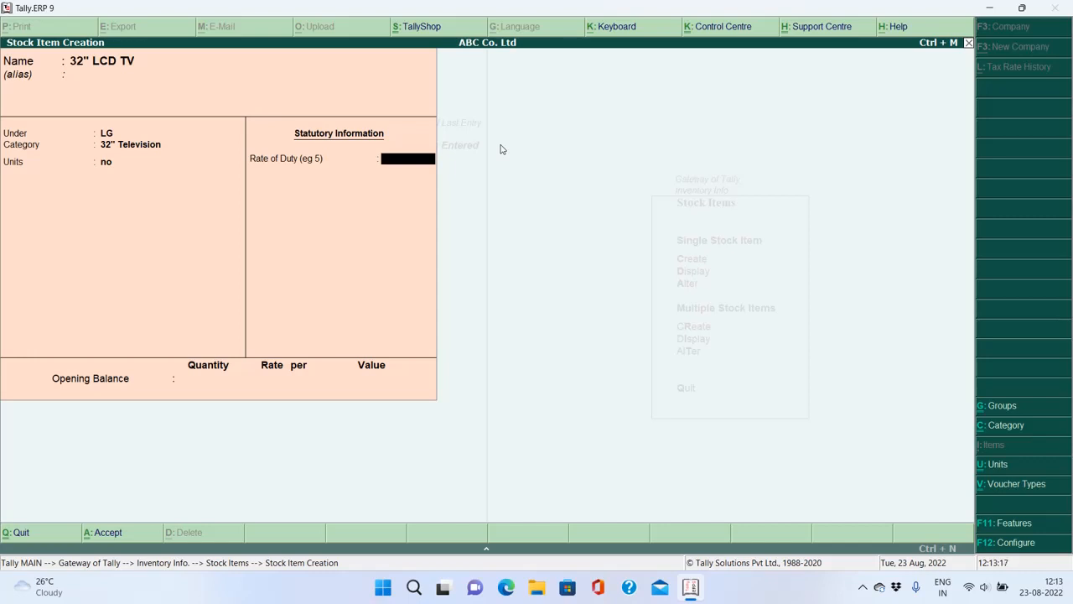
key("Return")
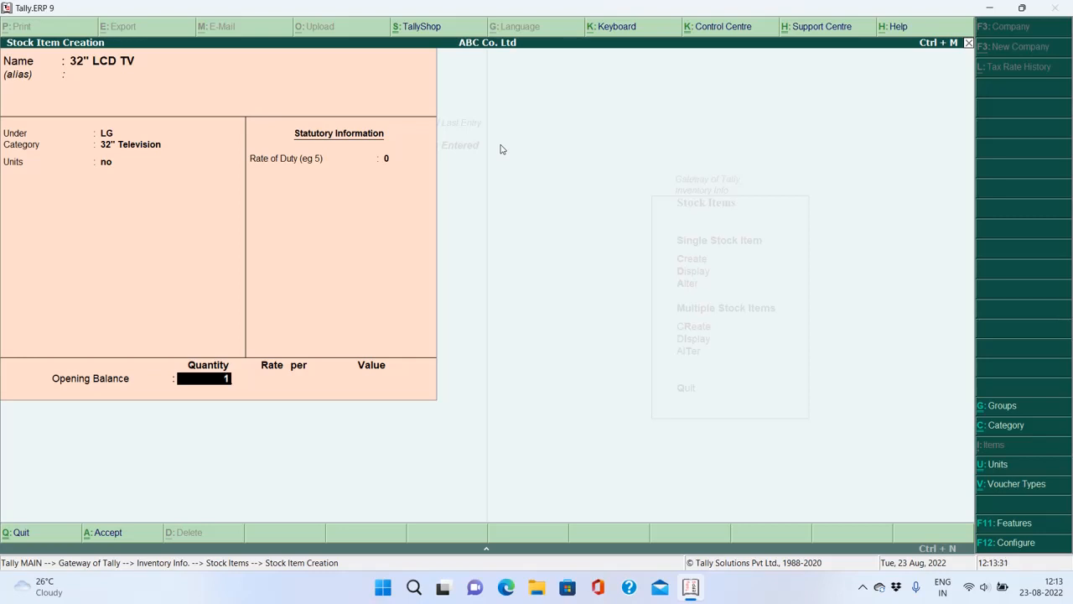
Enter an opening balance of 10 no at a rate of 23000 per no and save the stock item
type("0")
key("Return")
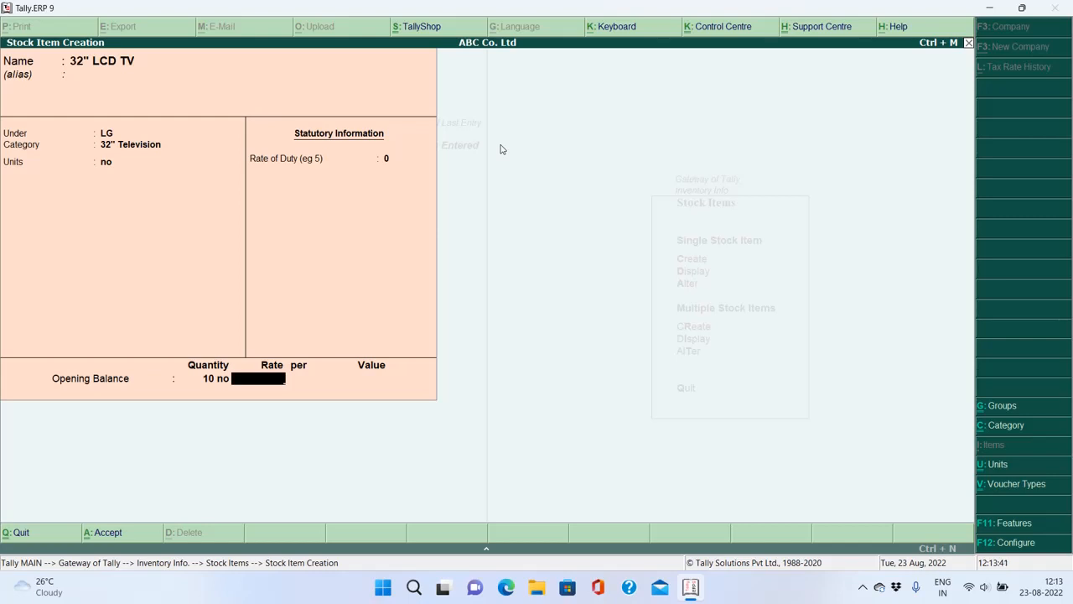
type("23000")
key("Return")
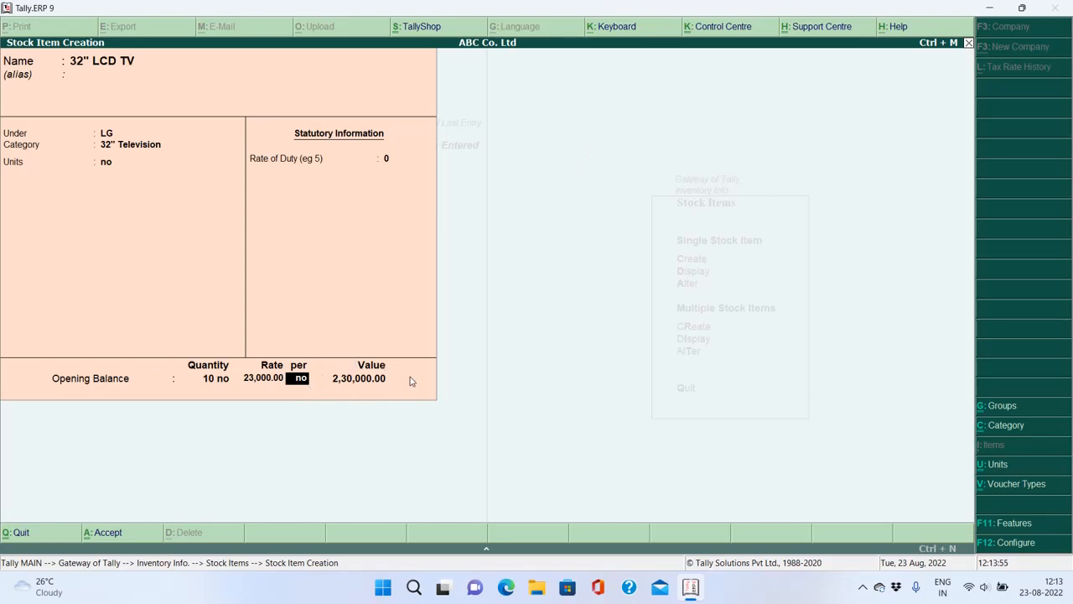
key("Return")
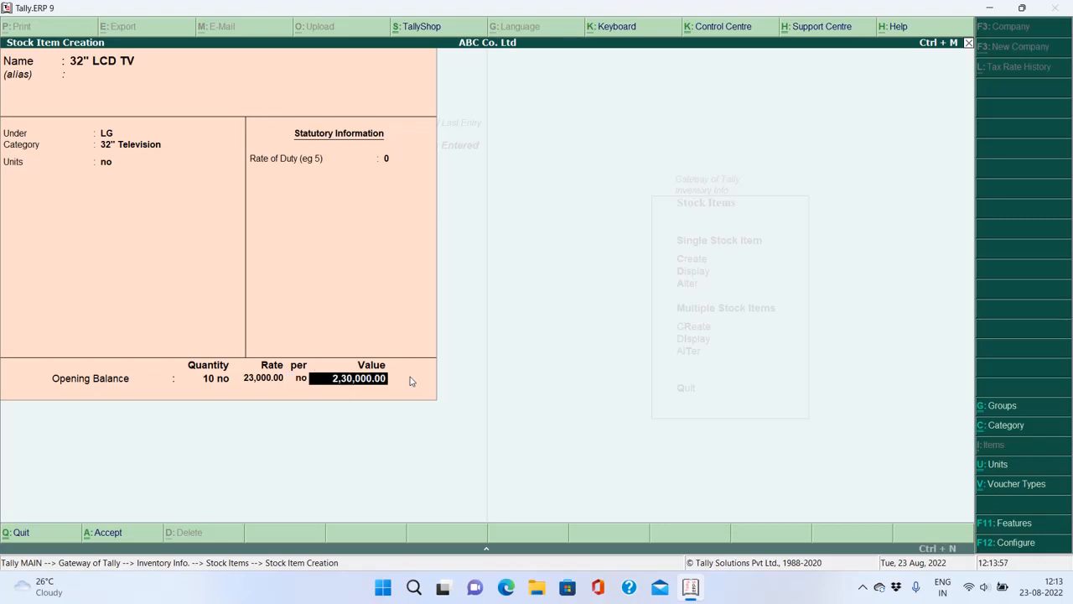
key("Return")
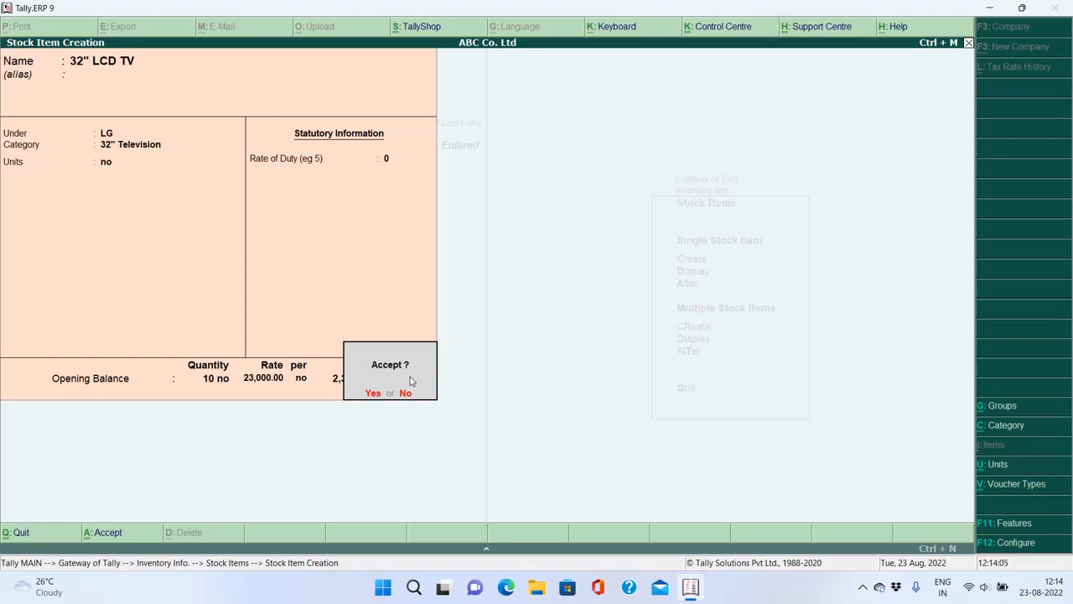
key("Return")
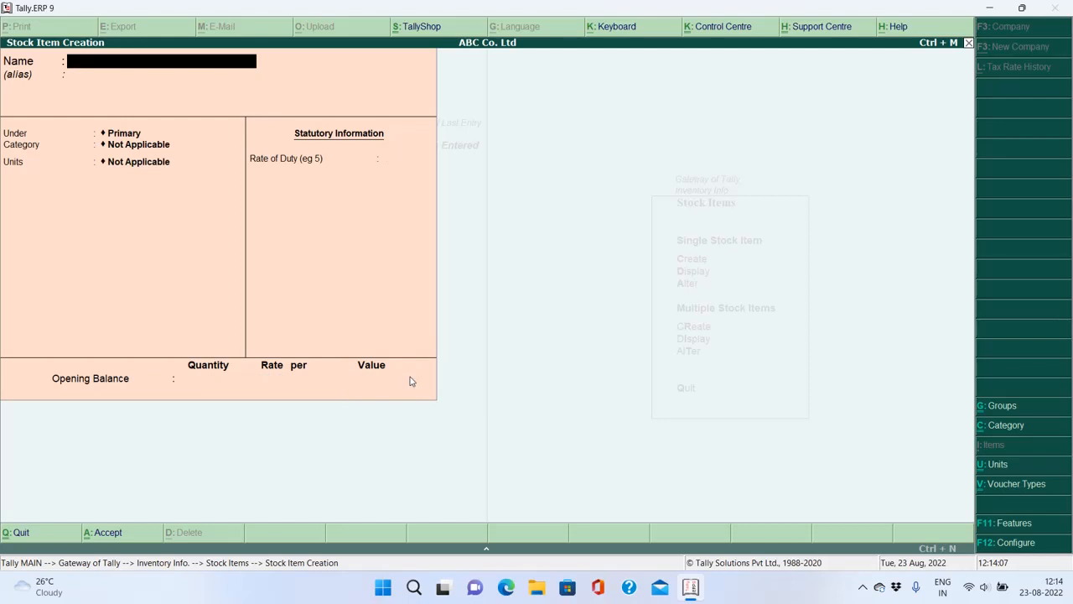
Leave the stock item creation form and return to the Gateway of Tally
key("Escape")
key("Return")
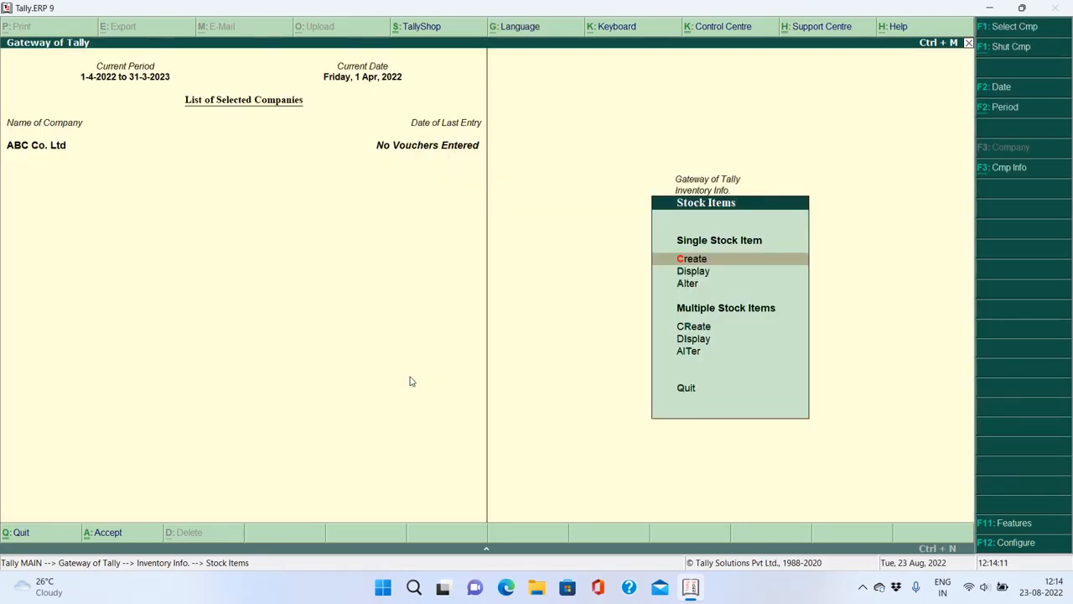
key("Down")
key("Down")
key("Down")
key("Down")
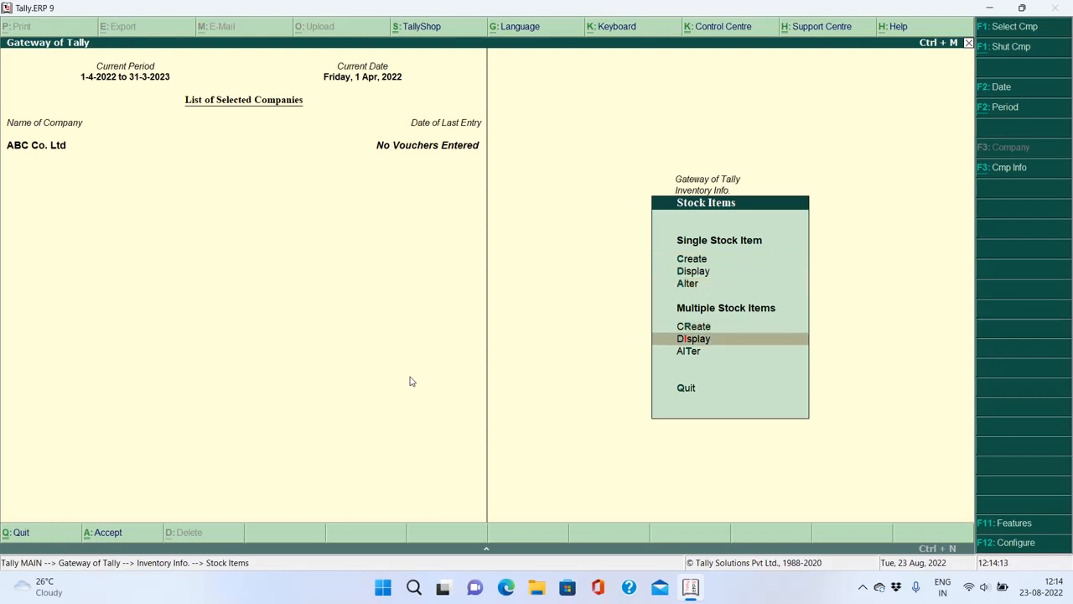
key("Down")
key("Up")
key("Up")
key("Up")
key("Escape")
key("Escape")
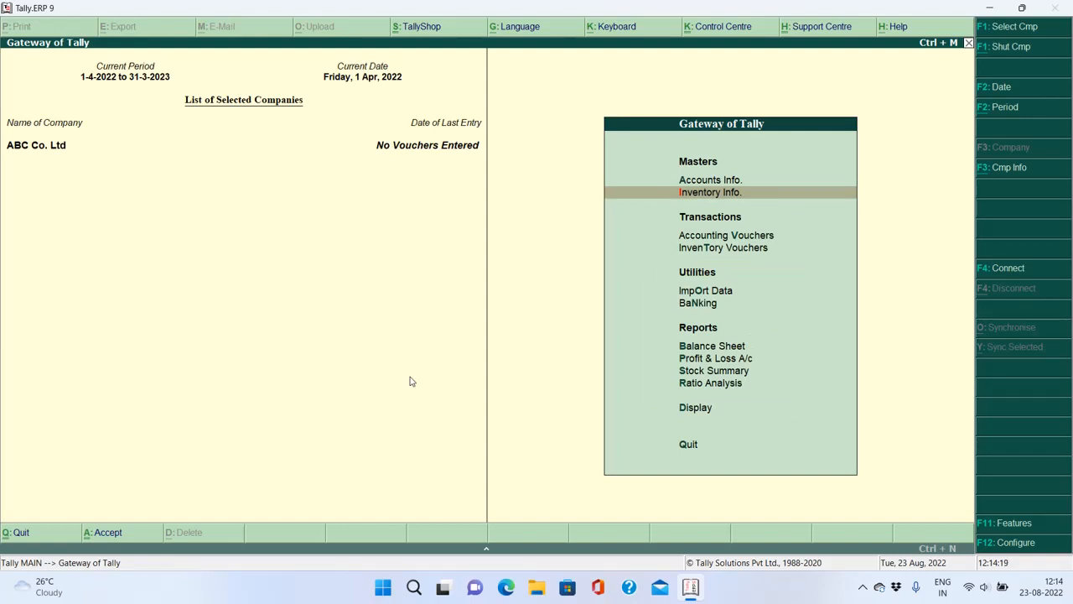
Open the creation form for multiple stock items from the inventory masters, with All Items as the group
key("Return")
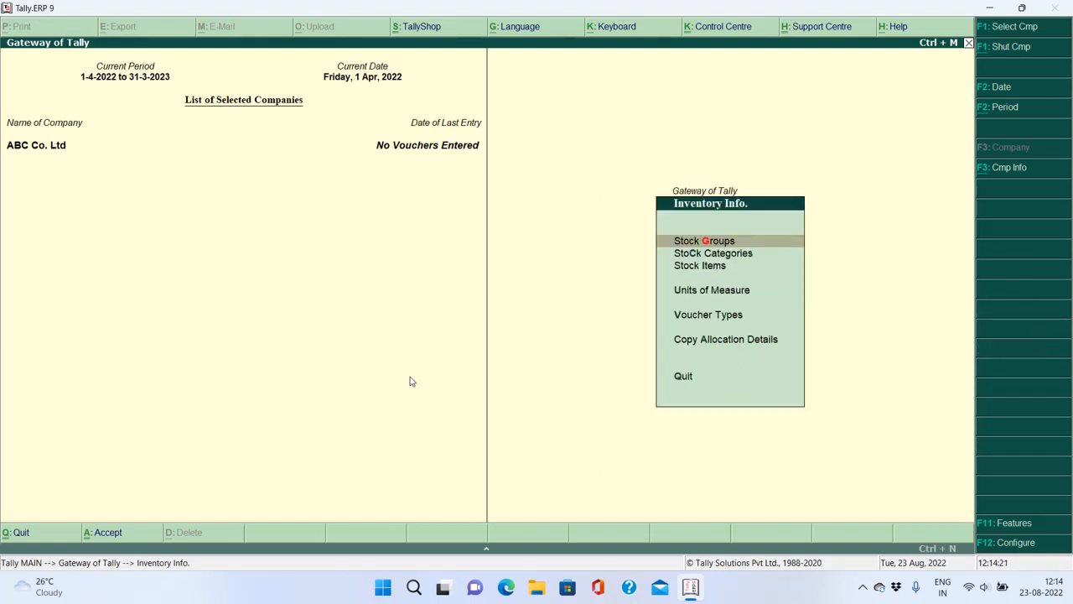
key("Down")
key("Down")
key("Return")
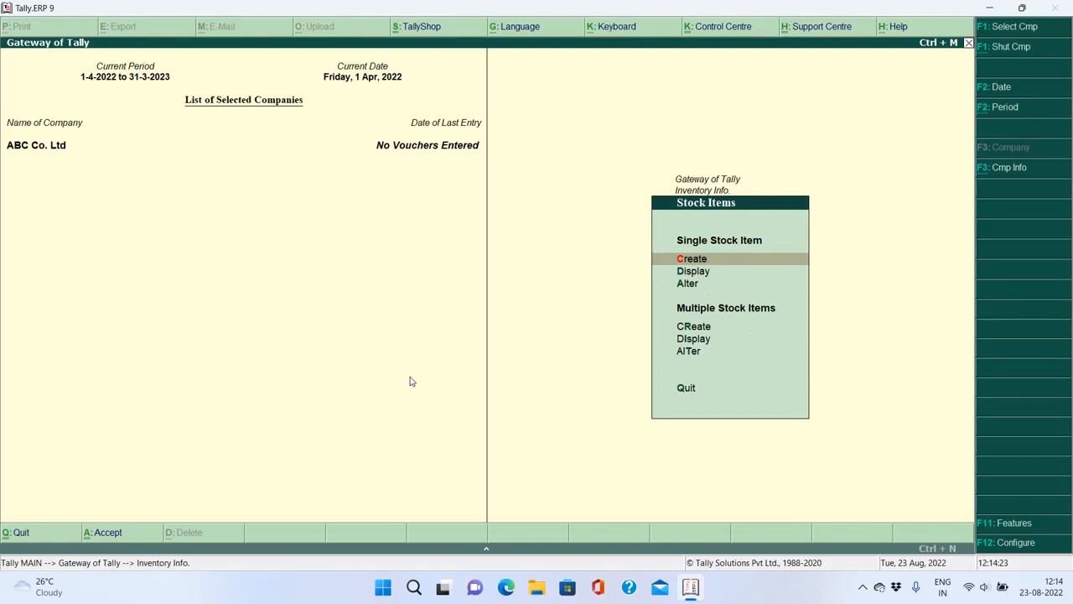
key("Down")
key("Down")
key("Down")
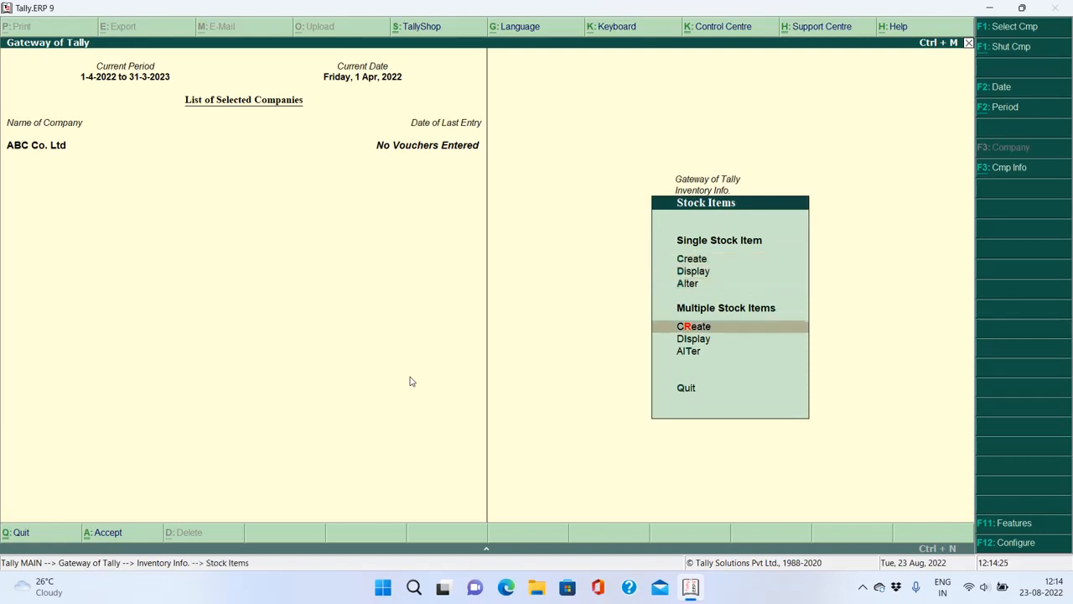
key("Return")
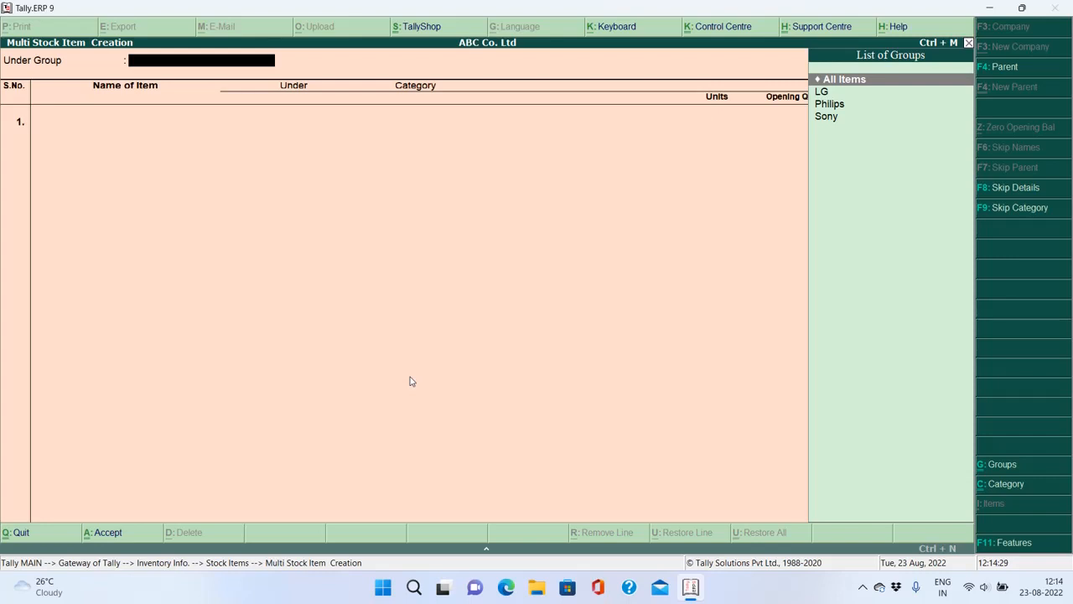
key("Return")
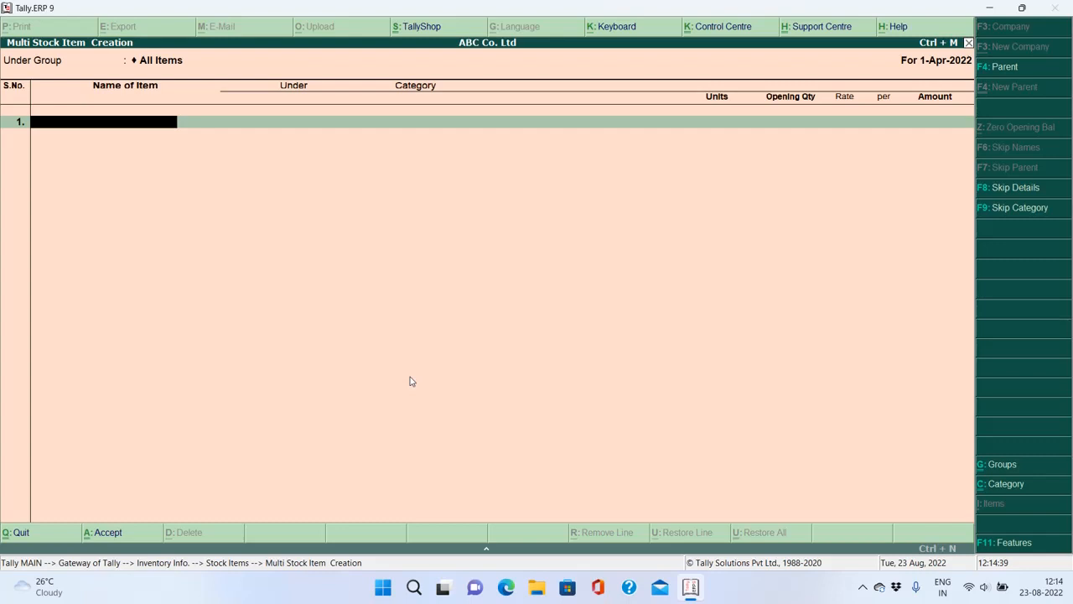
Try to name the first item in the multiple stock item list 32" LCD TV
type("32\" LCD TV")
key("Return")
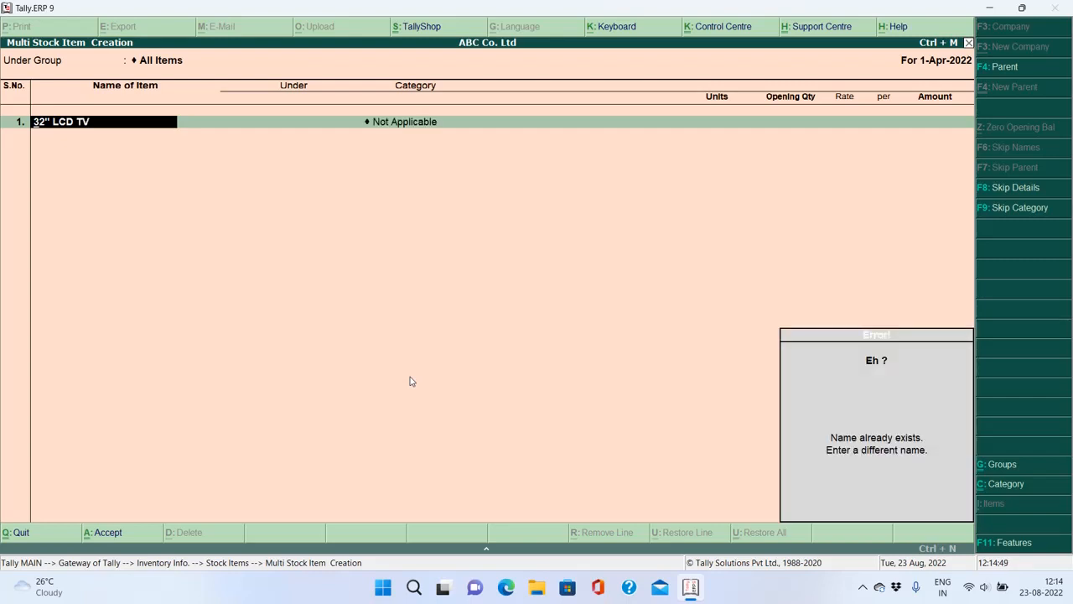
key("Escape")
Enter 32" LED TV as the first item, under the LG group and in the 32" Television category
type("32")
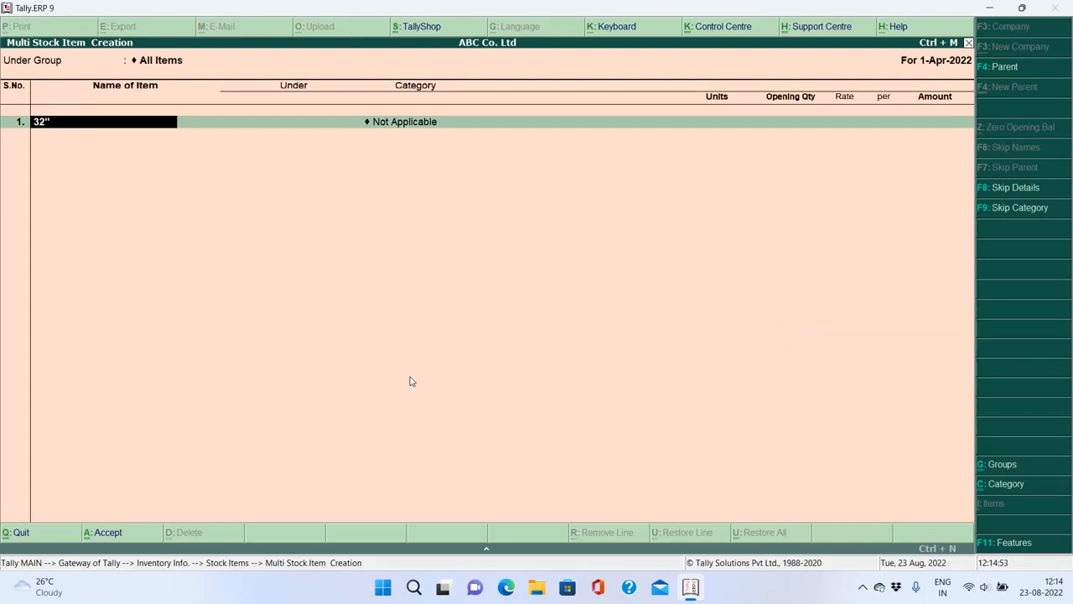
type("\" LED TV")
key("Return")
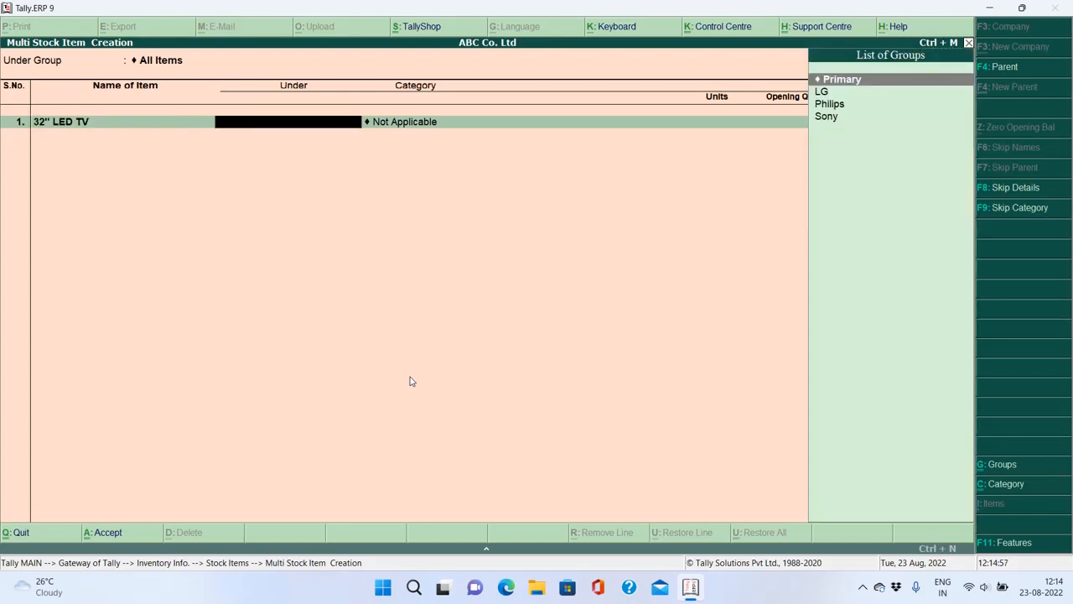
key("Down")
key("Return")
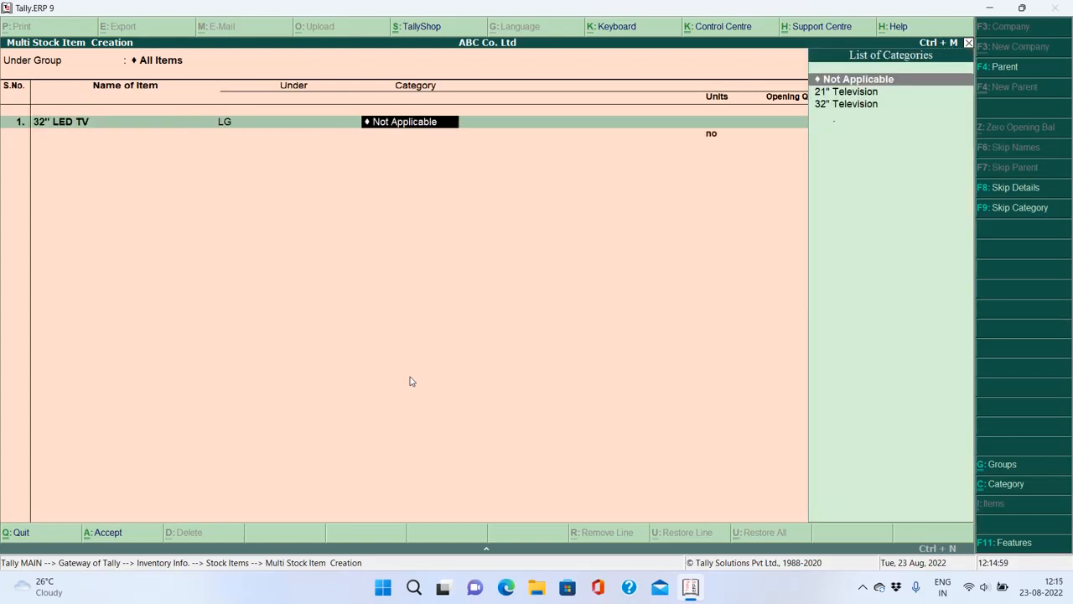
key("Down")
key("Down")
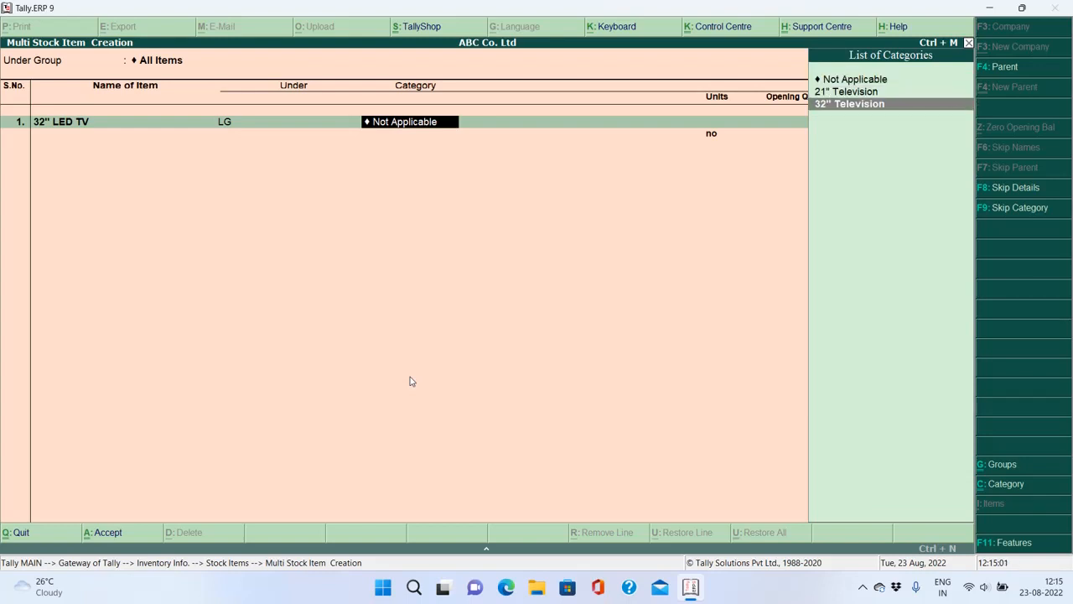
key("Return")
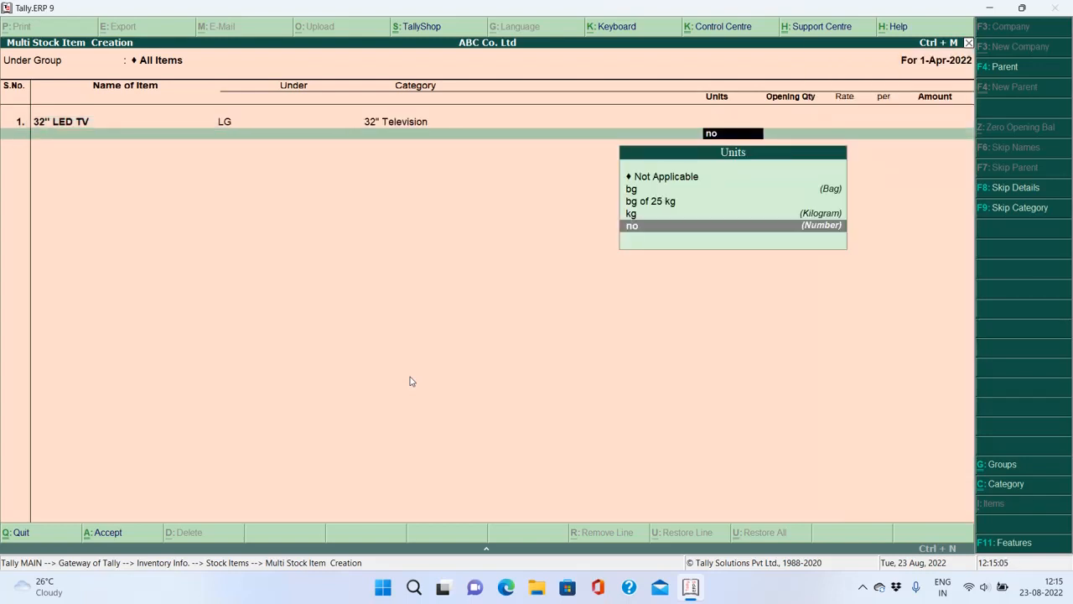
Set the unit of the 32" LED TV to no and leave its opening quantity blank
key("Return")
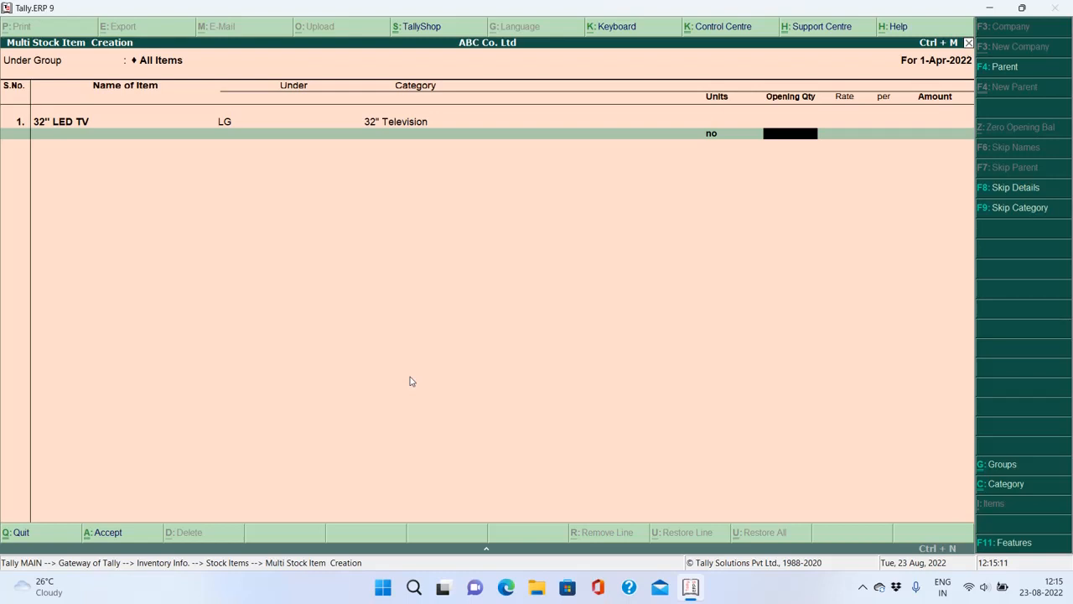
key("Return")
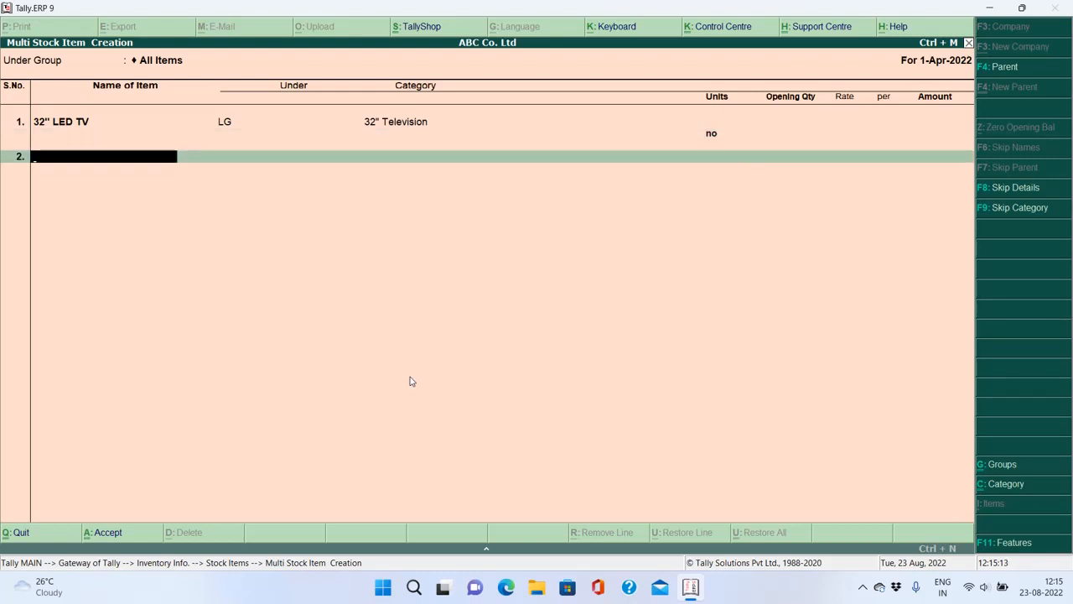
Enter 21" LED TV as the second item, under LG in the 21" Television category, with unit no and a blank opening quantity
type("3")
key("BackSpace")
type("21\" LED TV")
key("Return")
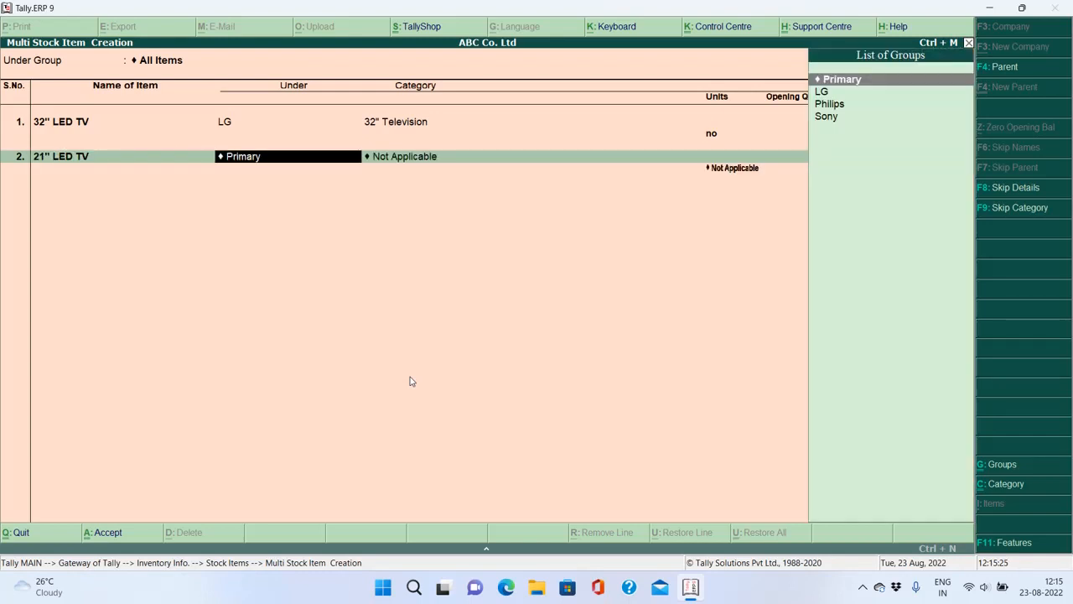
key("Down")
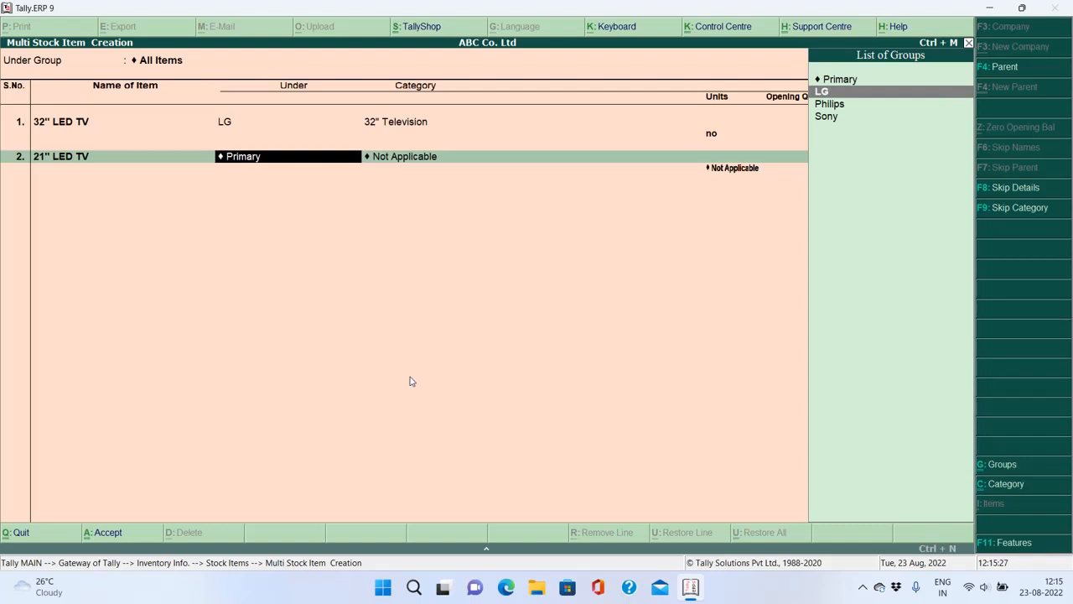
key("Return")
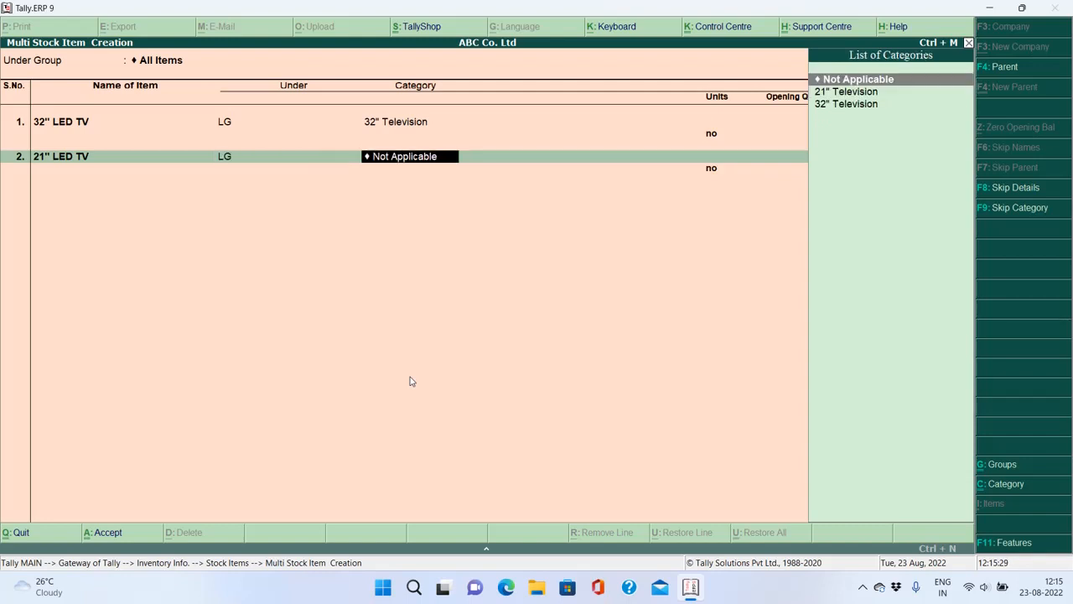
key("Down")
key("Return")
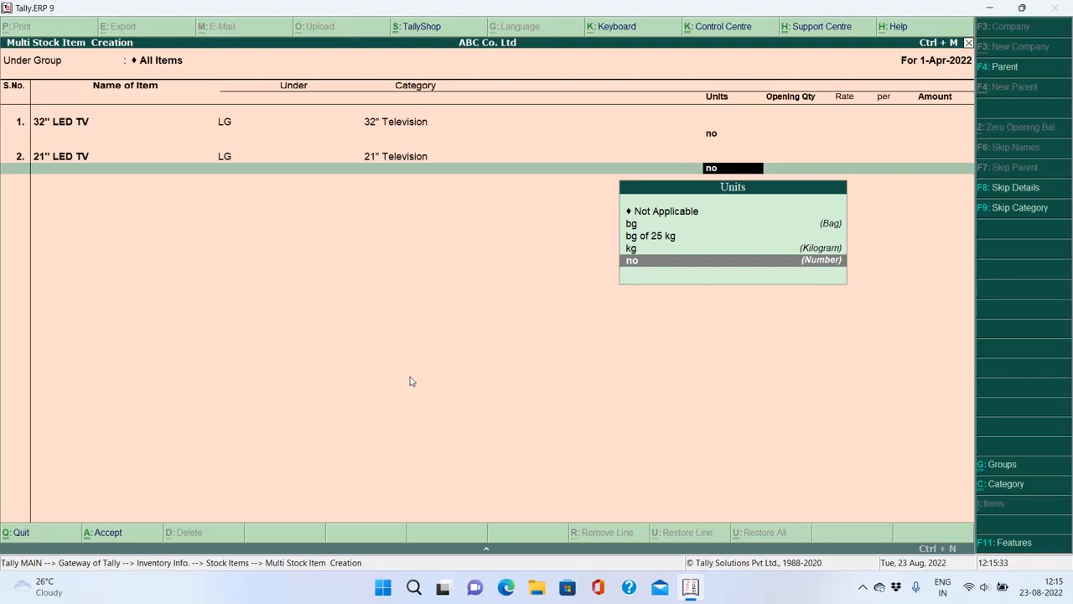
key("Return")
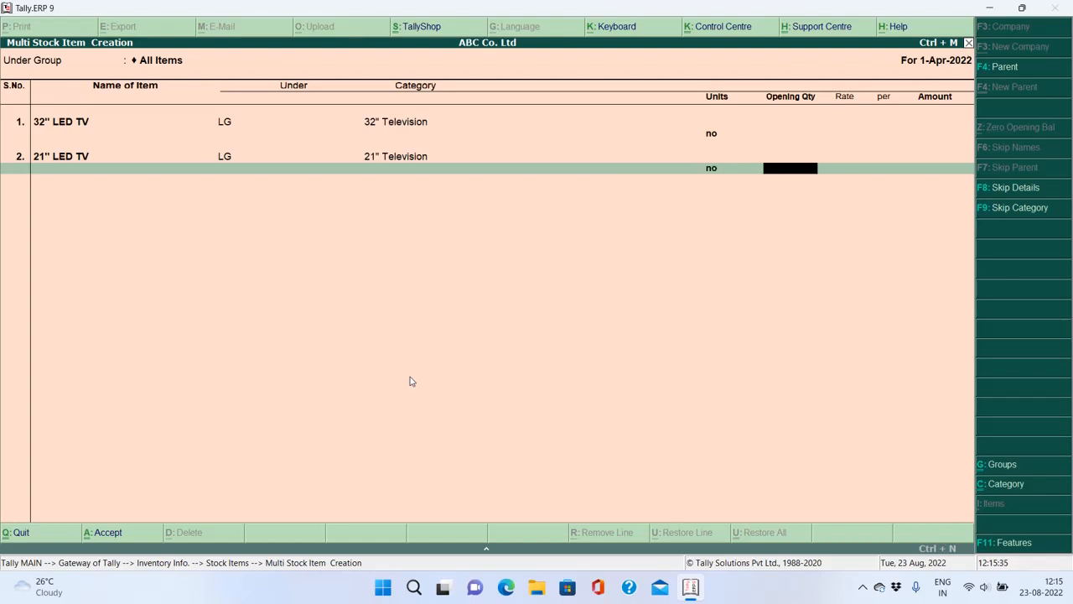
key("Return")
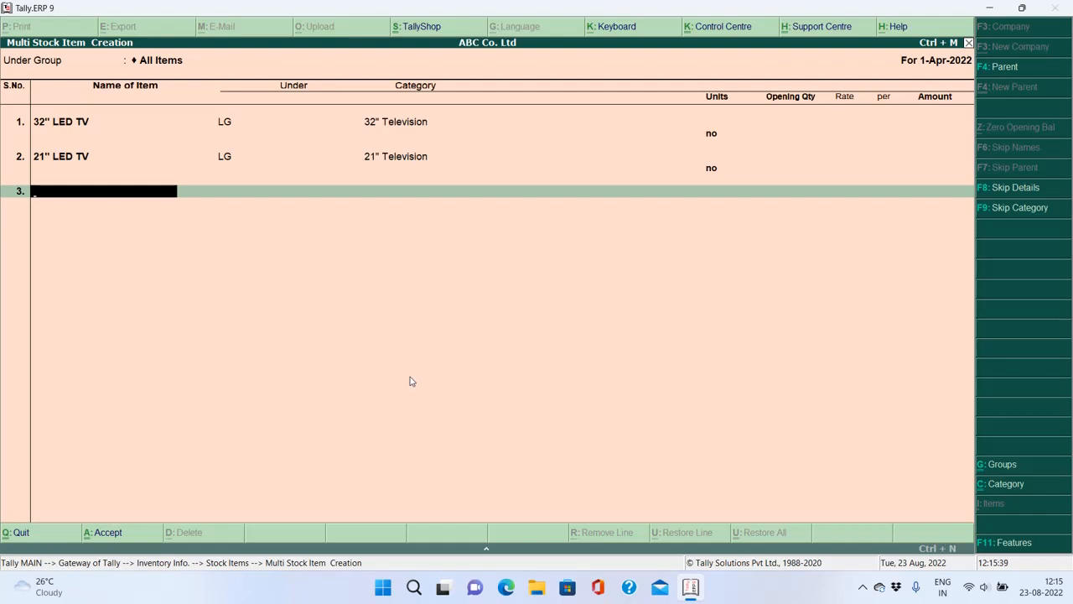
Enter 21" LCD TV as the third item, under the Philips group and in the 21" Television category
type("21\" LCD TV")
key("Return")
key("Down")
key("Down")
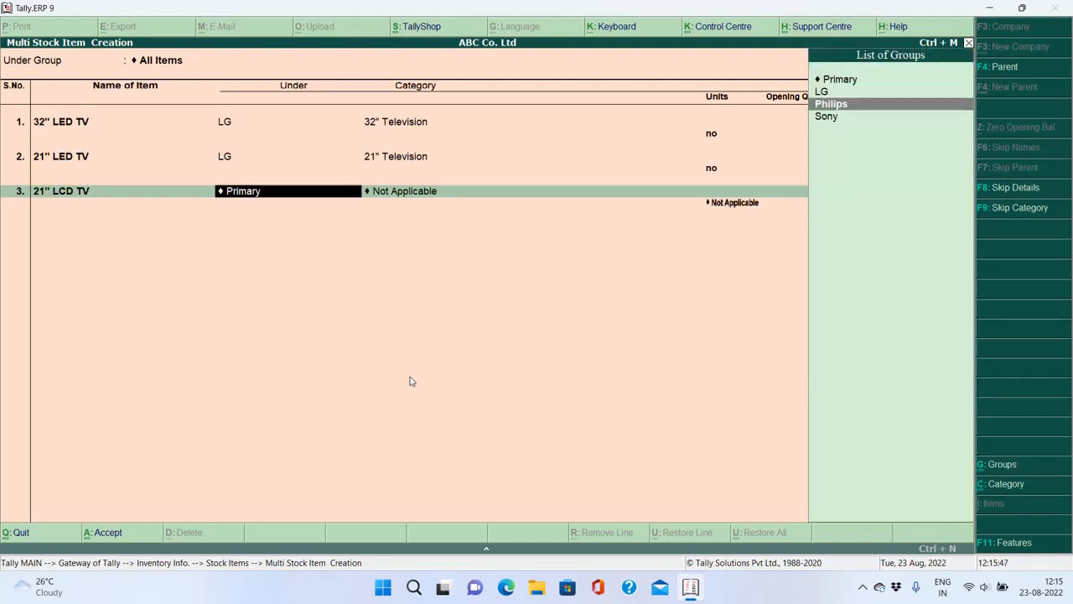
key("Return")
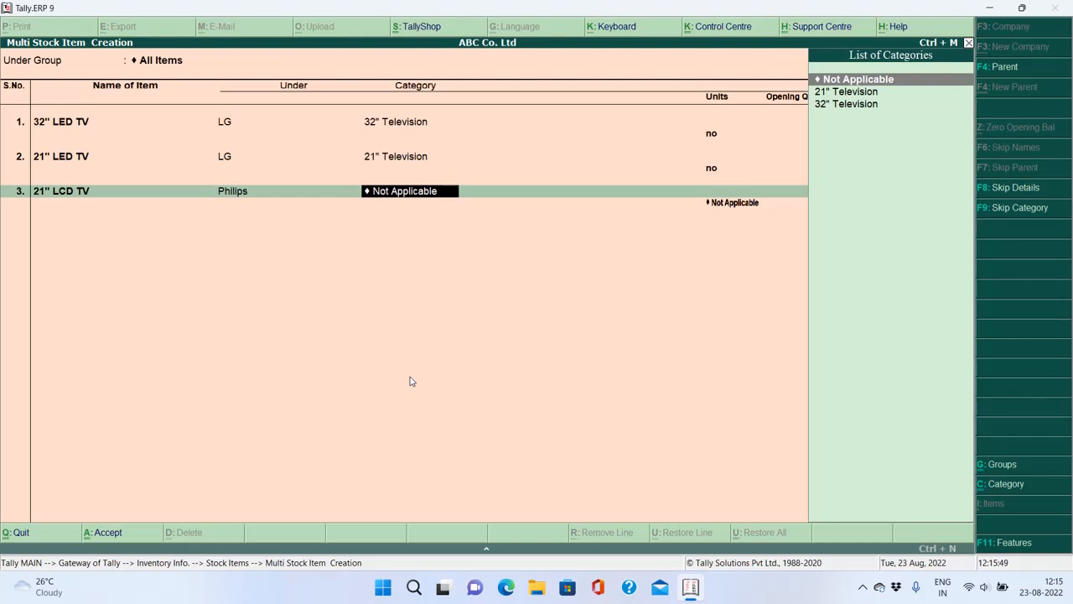
key("Down")
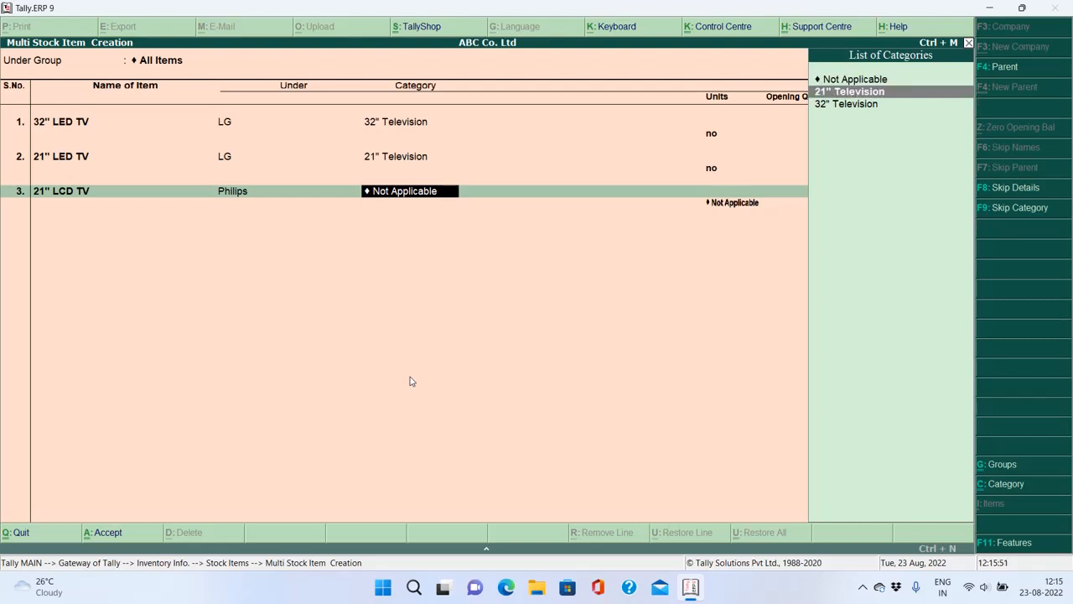
key("Return")
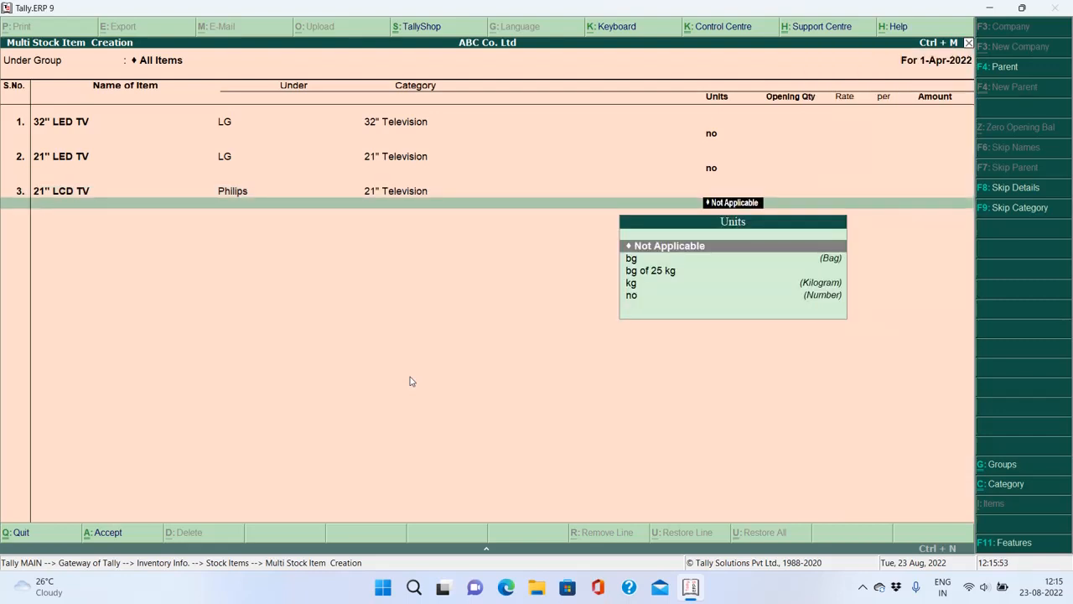
Set the unit of the 21" LCD TV to no and leave its opening quantity blank
key("Down")
key("Down")
key("Down")
key("Down")
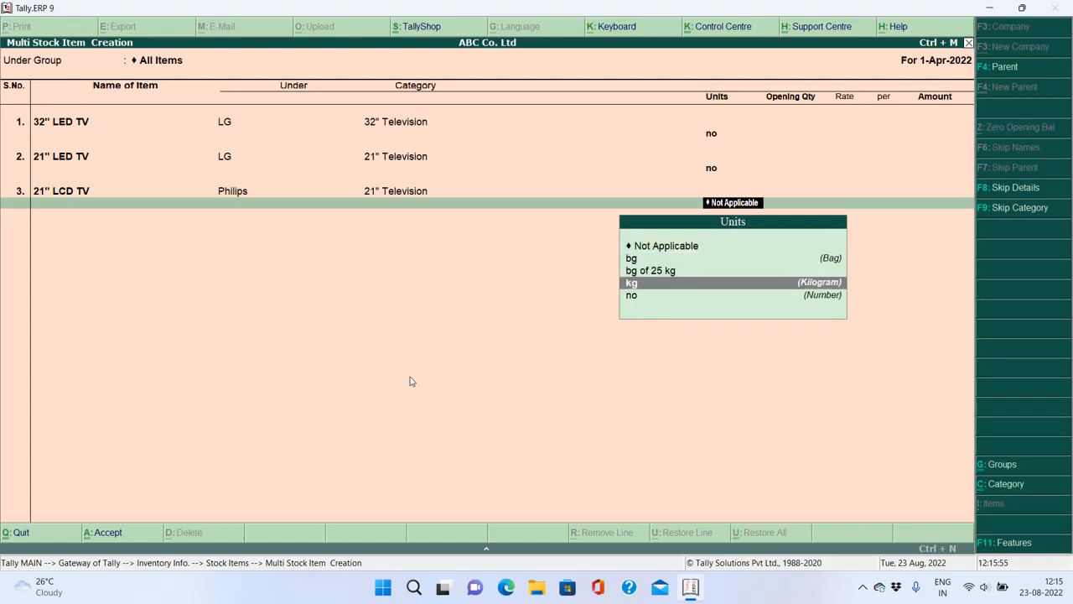
key("Return")
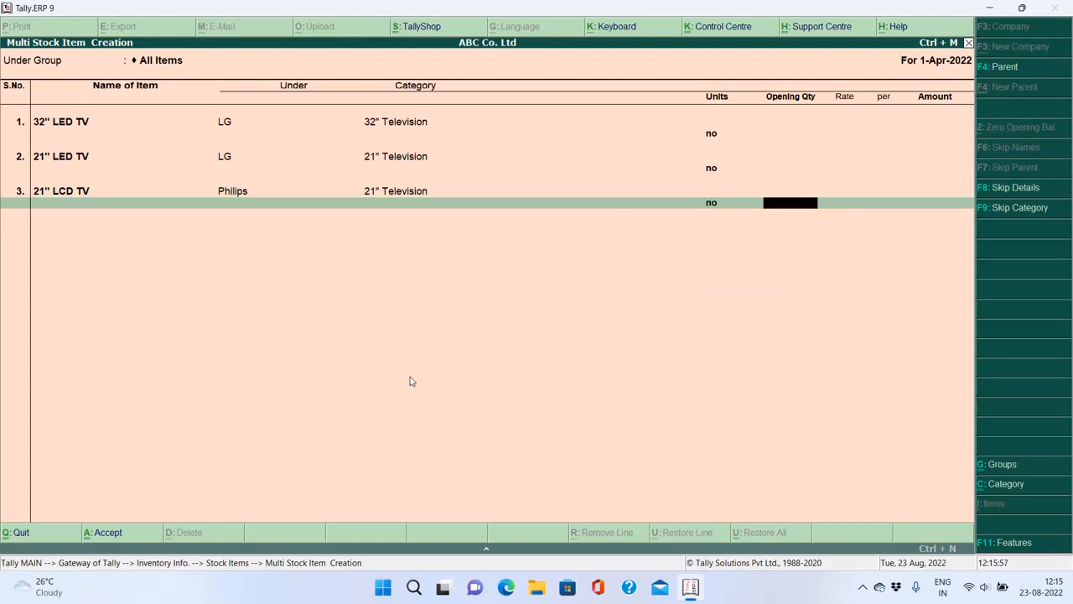
key("Return")
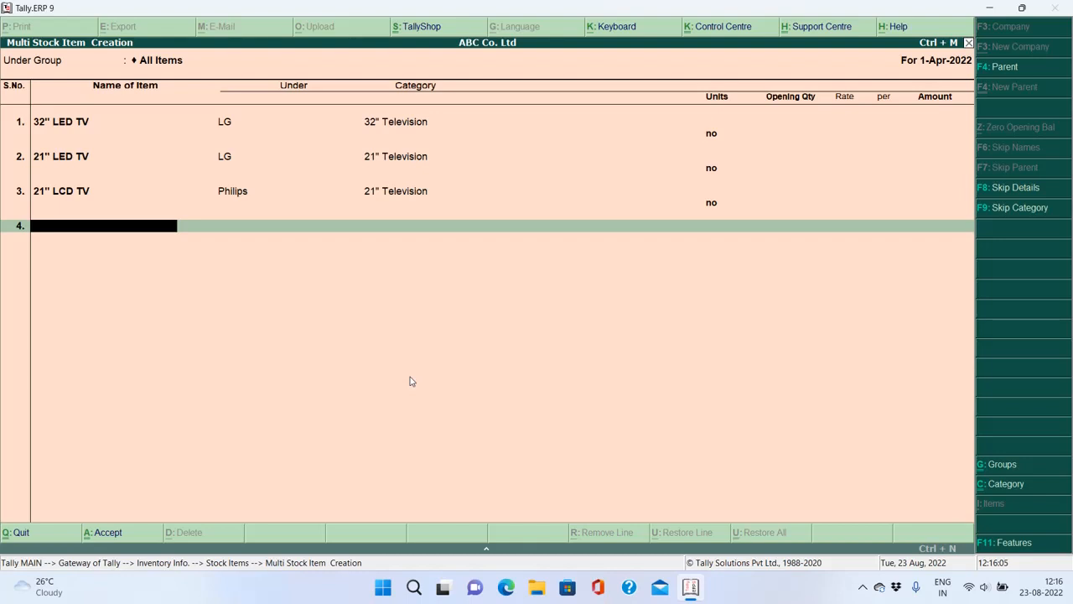
Enter Cement as the fourth item, under Primary with category Not Applicable and bg of 25 kg as its unit
type("Cement")
key("Return")
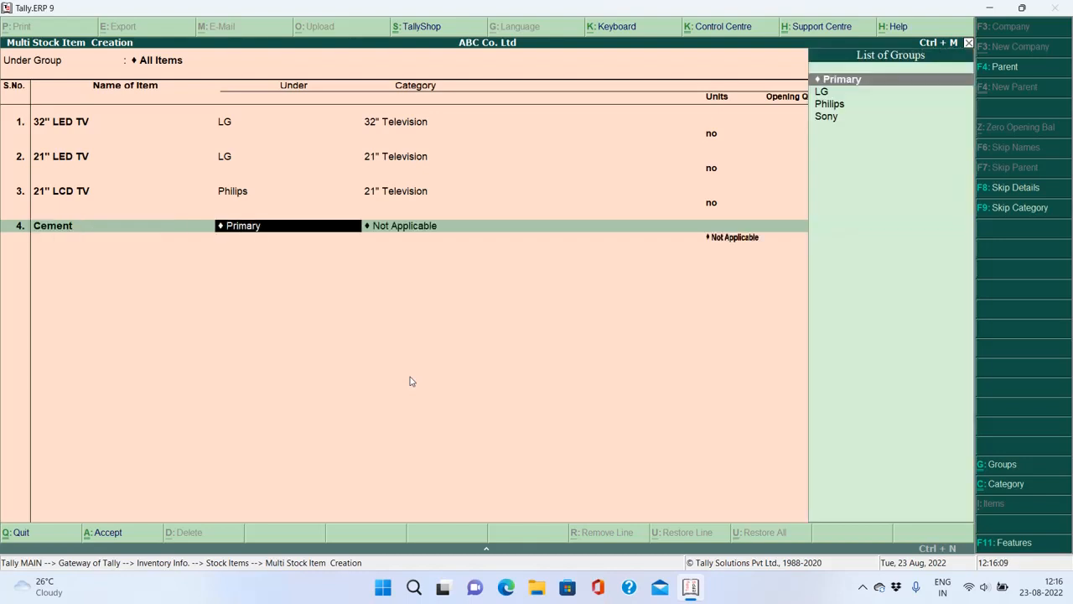
key("Return")
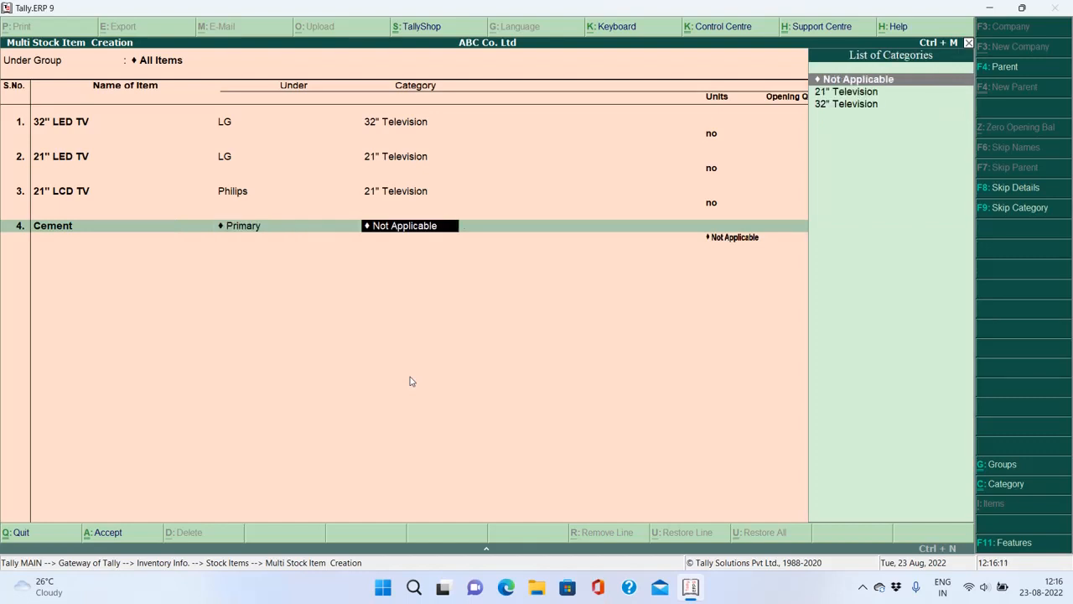
key("Return")
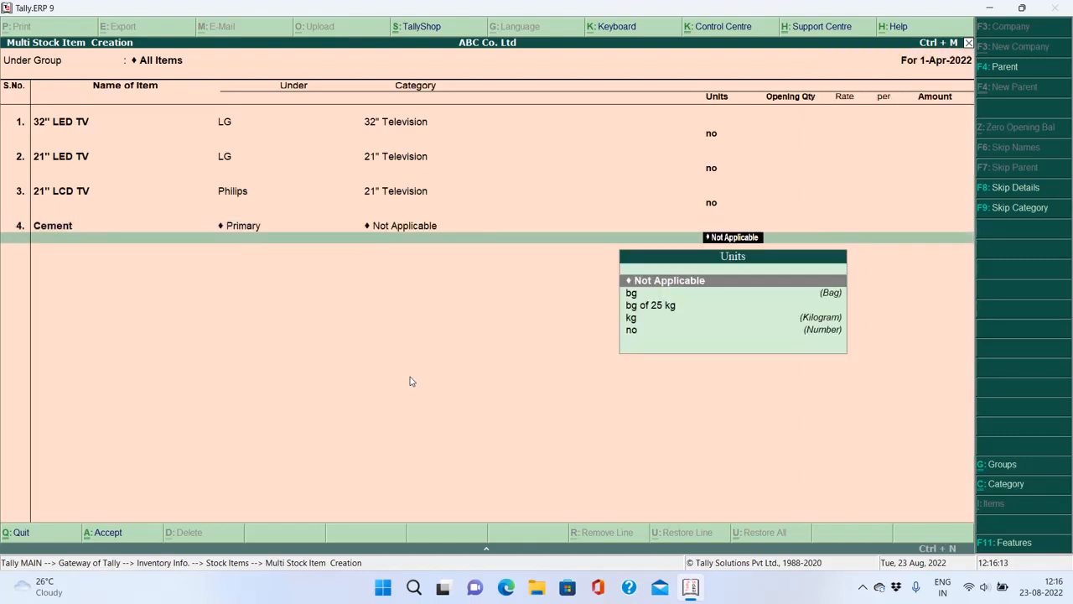
key("Down")
key("Down")
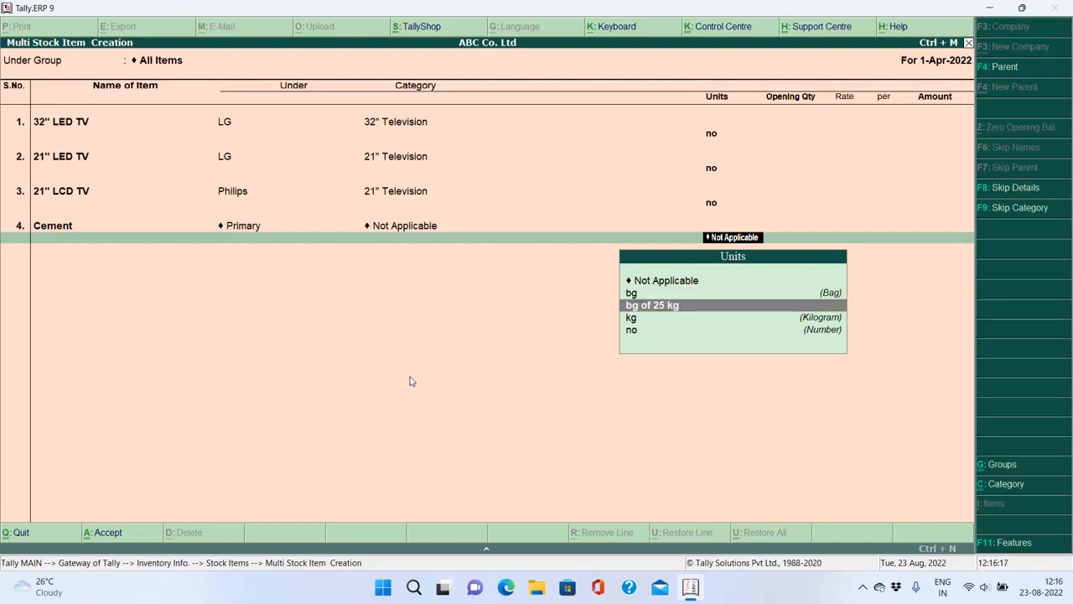
key("Return")
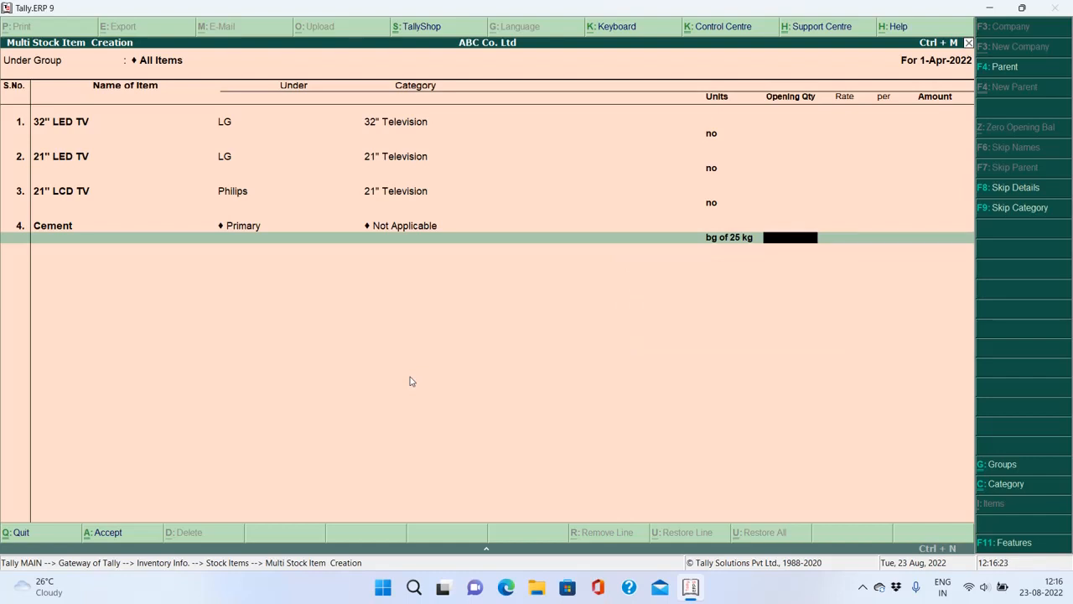
Give Cement an opening quantity of 10 bg at a rate of 450 per bg and save the list of new items
type("10")
key("Return")
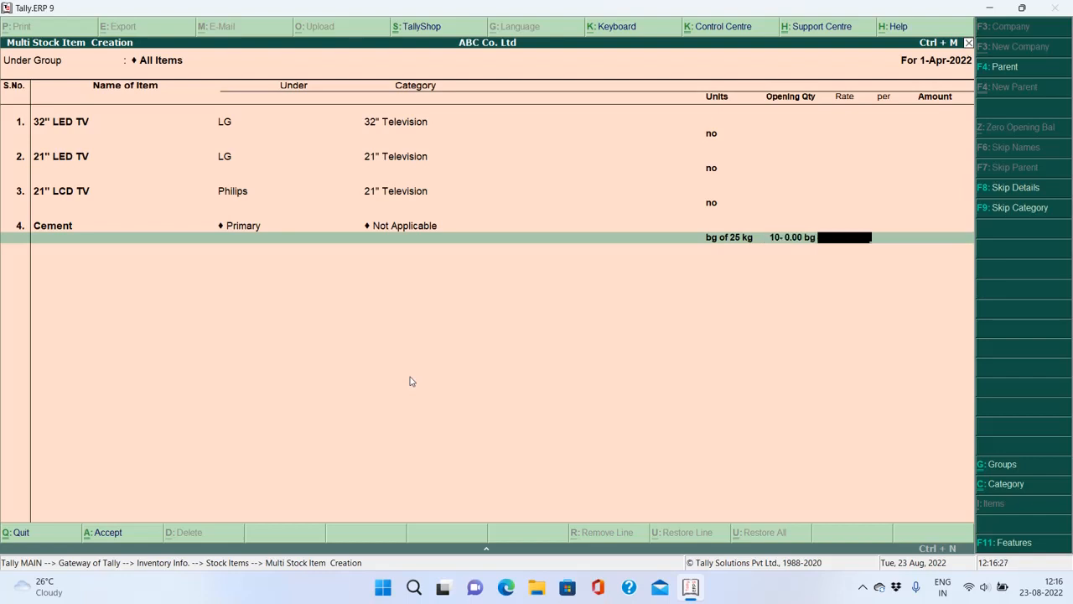
type("450")
key("Return")
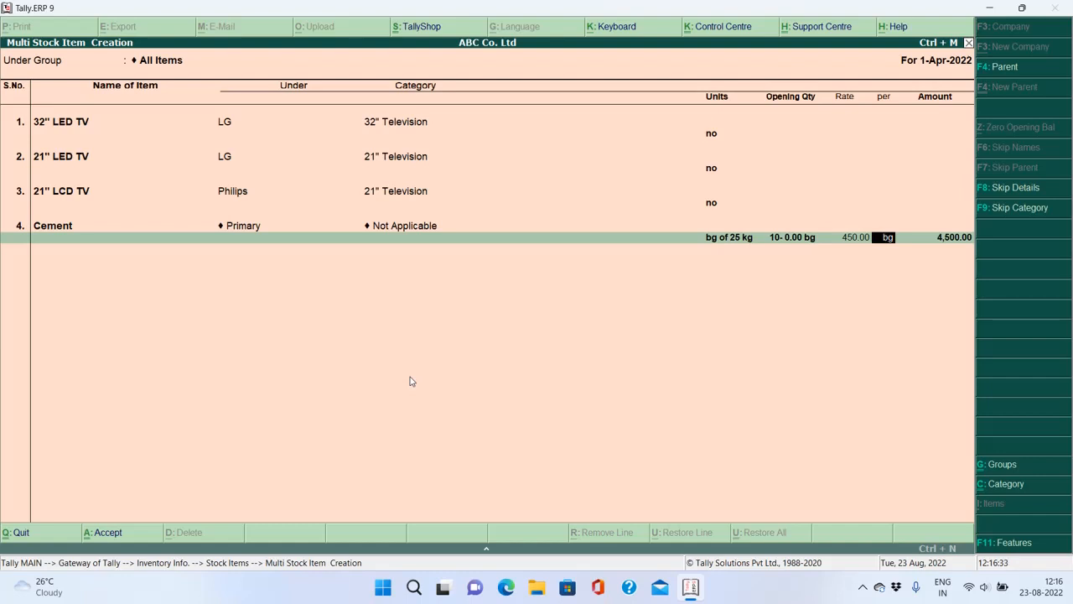
key("Return")
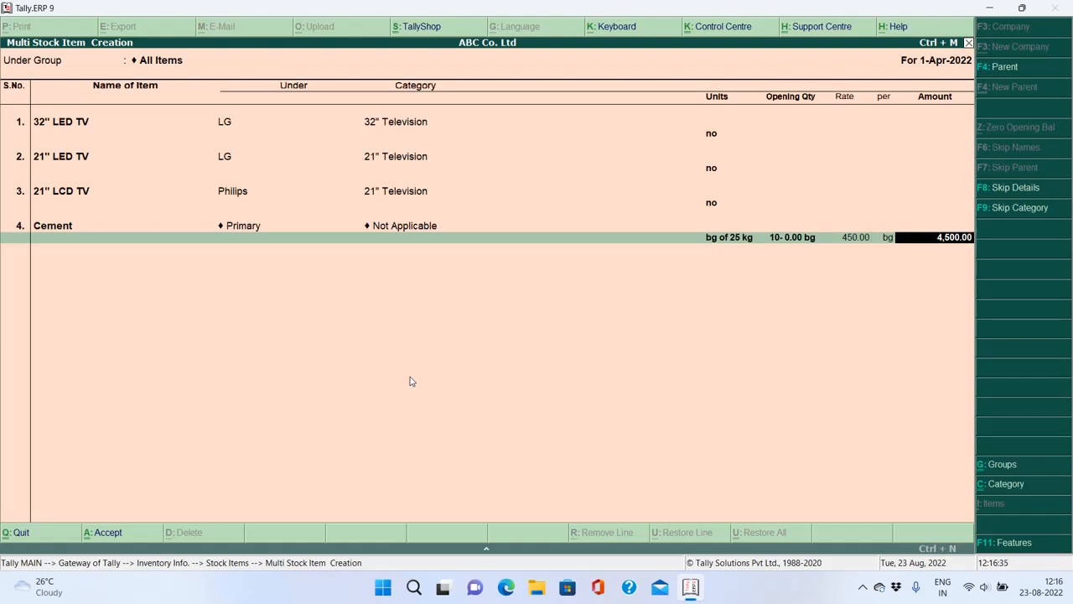
key("Return")
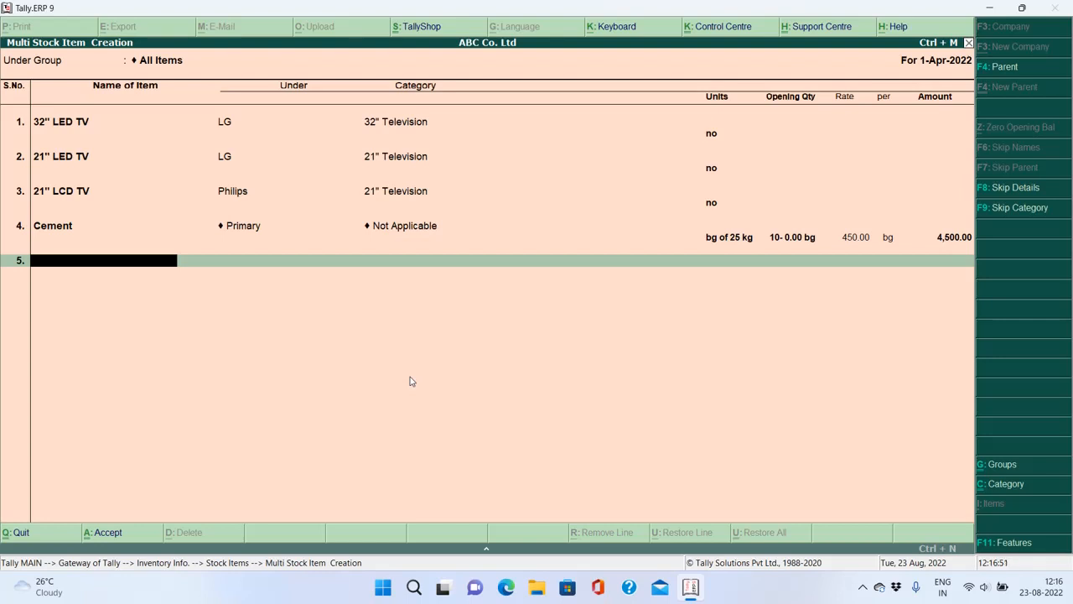
key("Return")
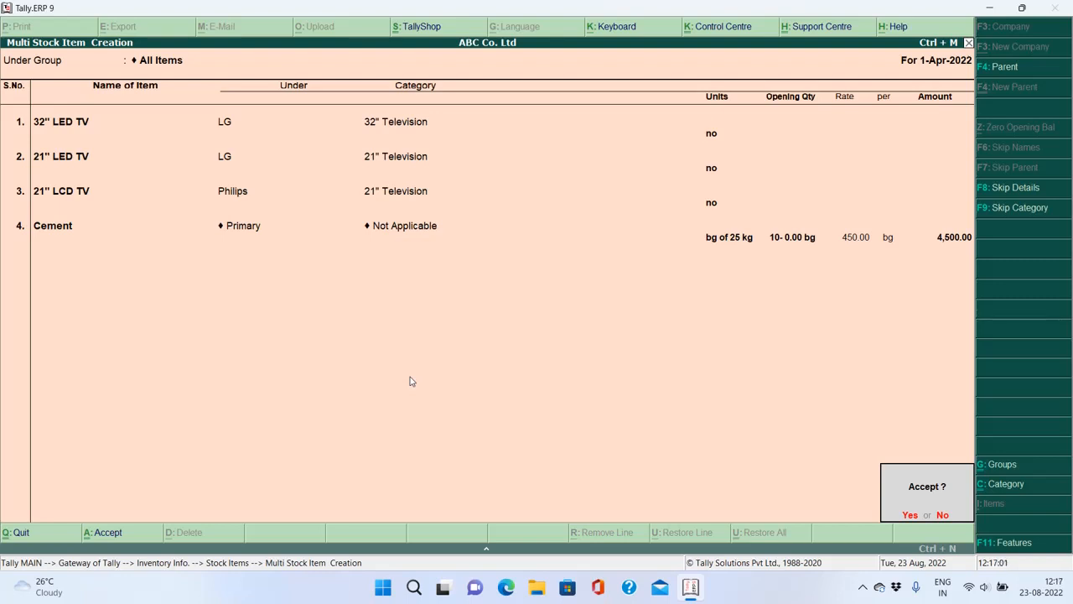
key("Return")
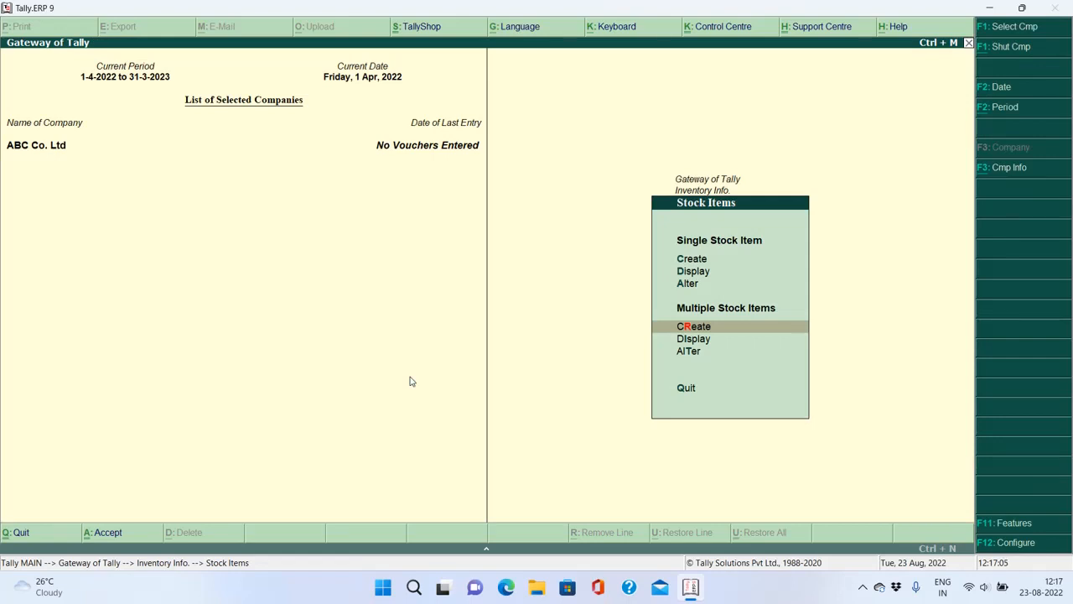
Display the Cement stock item to examine its unit and opening balance
key("Up")
key("Up")
key("Up")
key("Down")
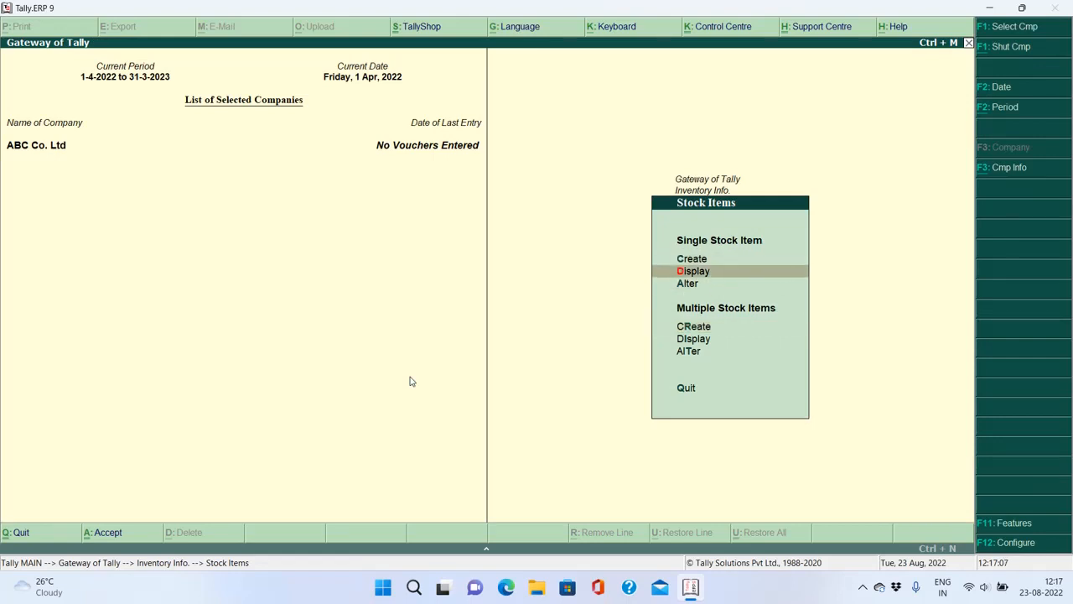
key("Up")
key("Down")
key("Return")
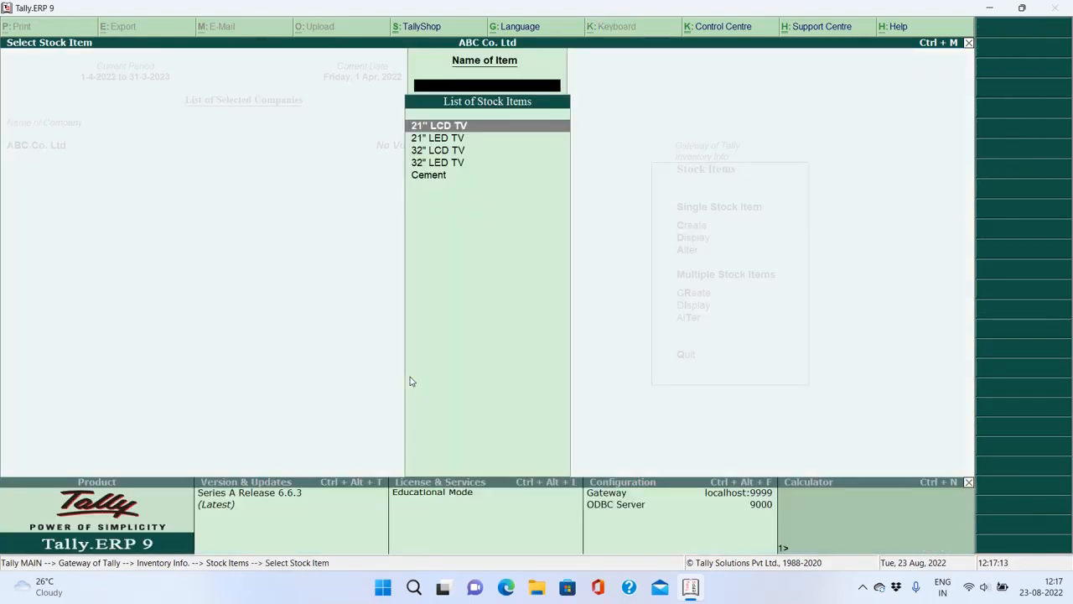
key("Down")
key("Down")
key("Down")
key("Down")
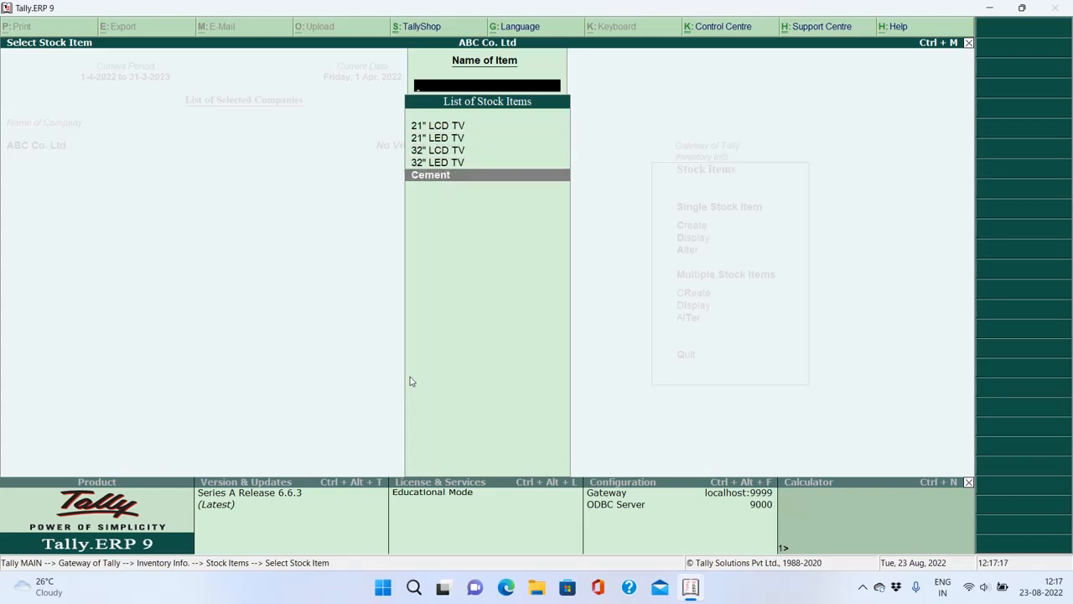
key("Return")
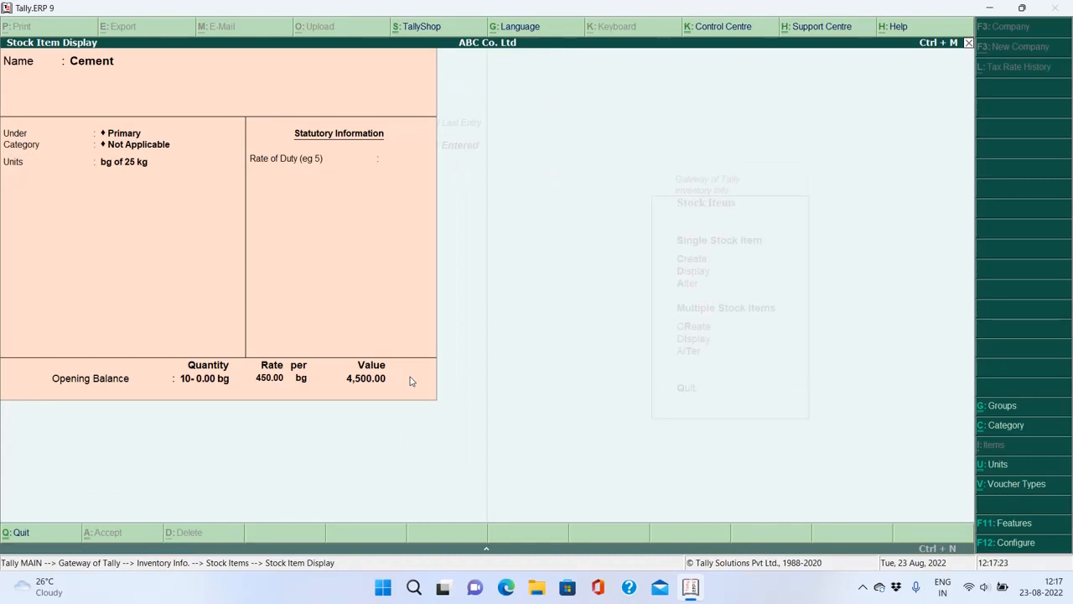
Close the Cement item display and return to the Gateway of Tally
key("Escape")
key("Escape")
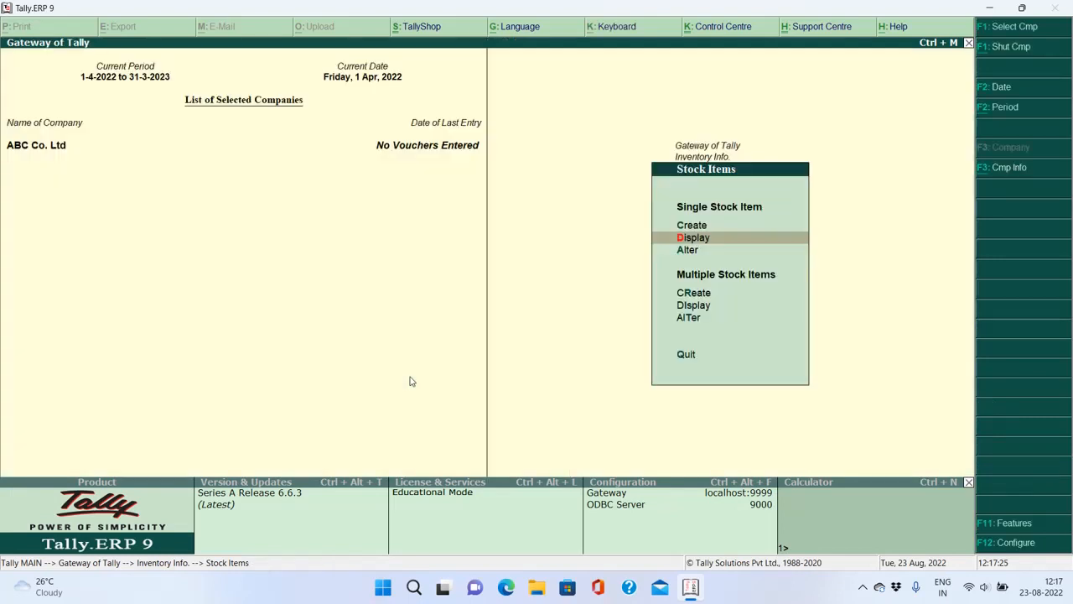
key("Down")
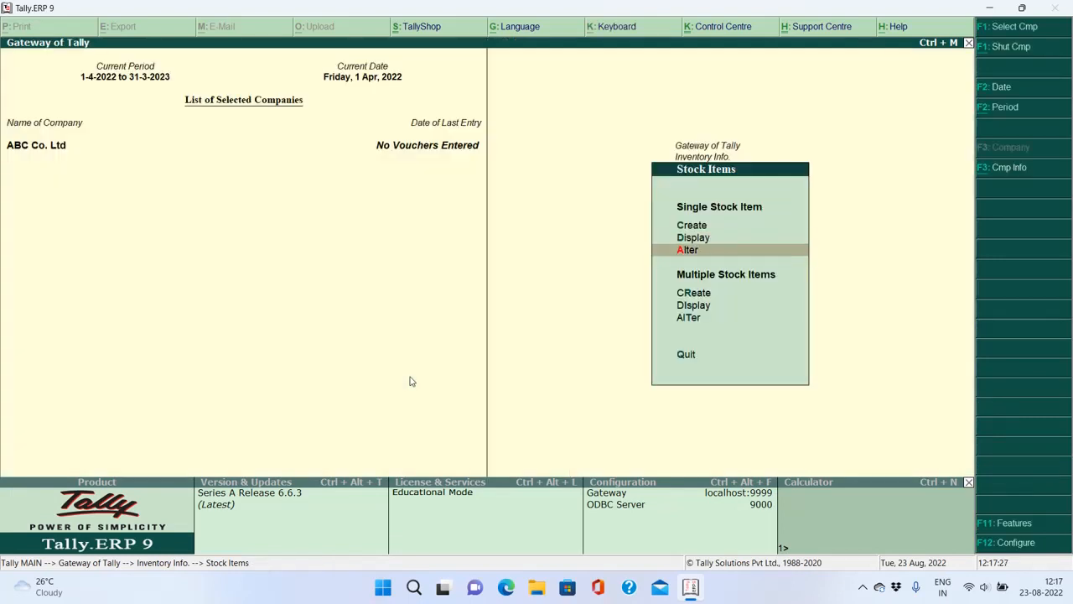
key("Escape")
key("Escape")
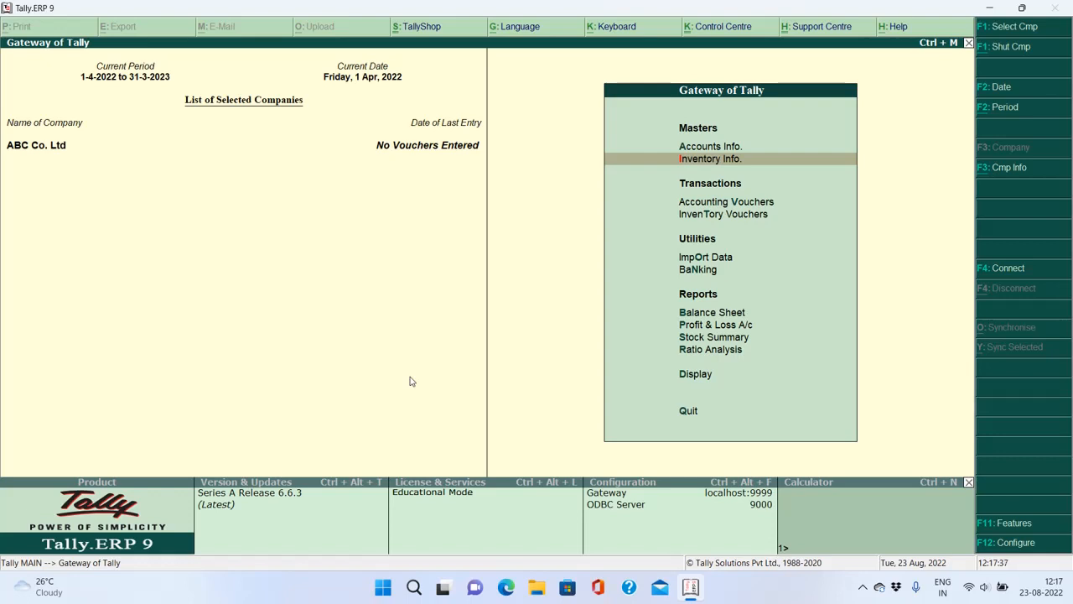
Bring up the list of stock items for altering a single item from the inventory masters
key("Return")
key("Down")
key("Down")
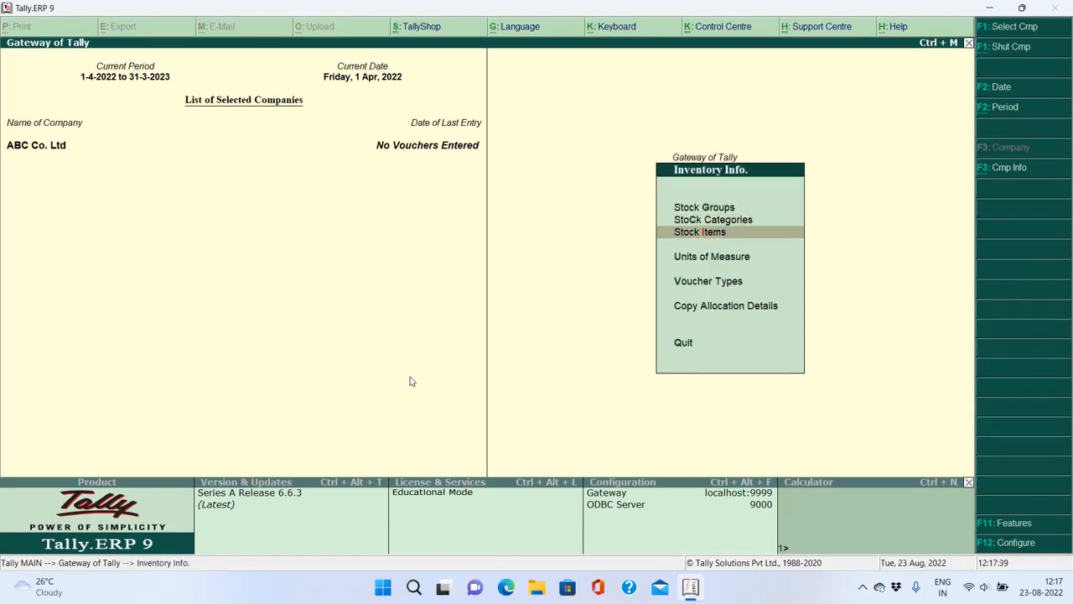
key("Return")
key("Down")
key("Down")
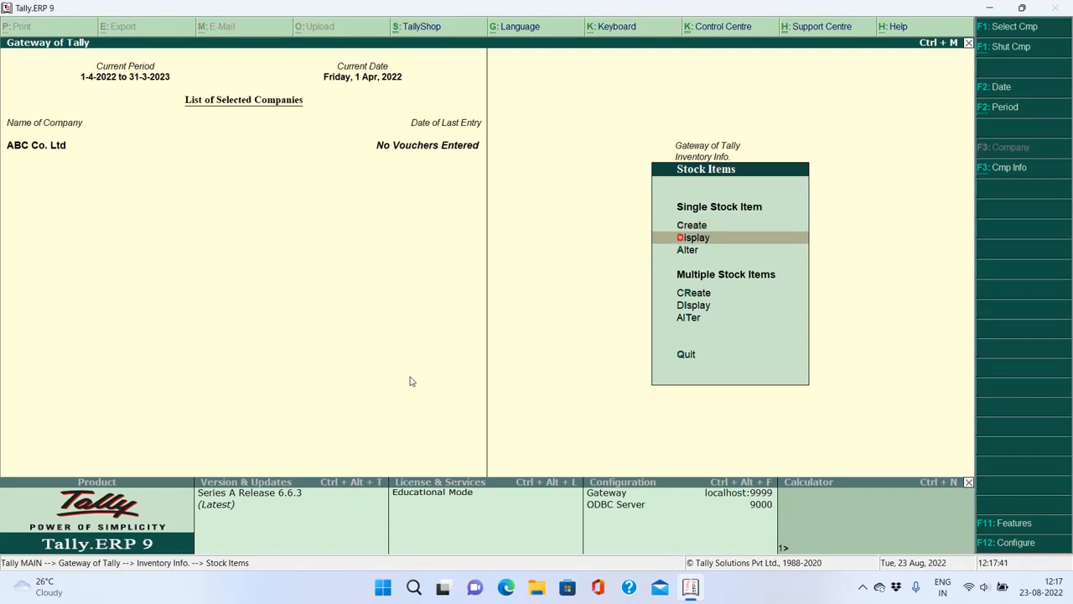
key("Return")
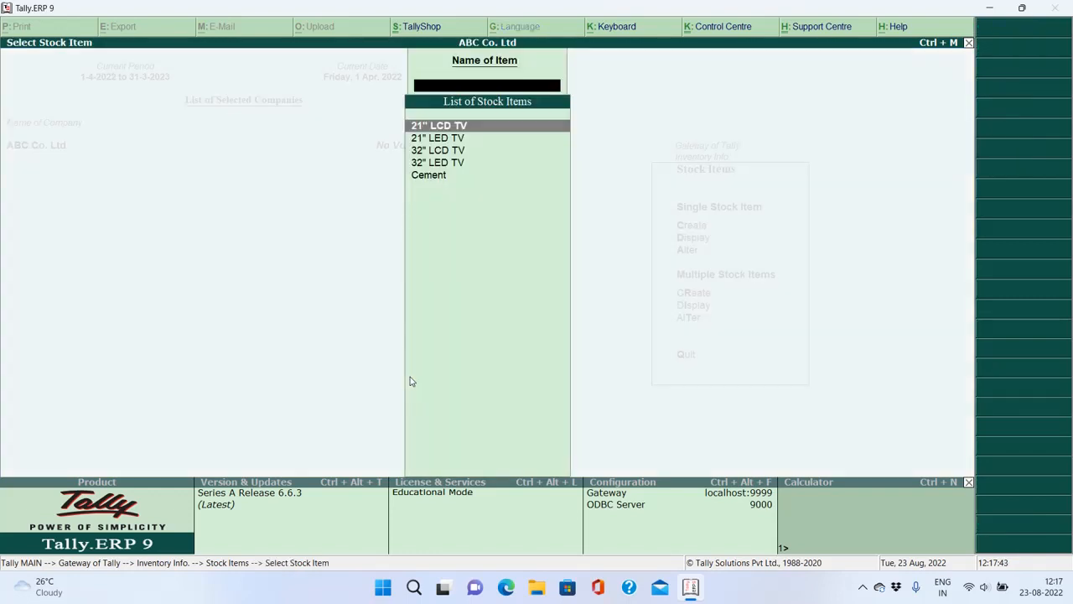
Open the Cement stock item for alteration
key("Down")
key("Down")
key("Down")
key("Down")
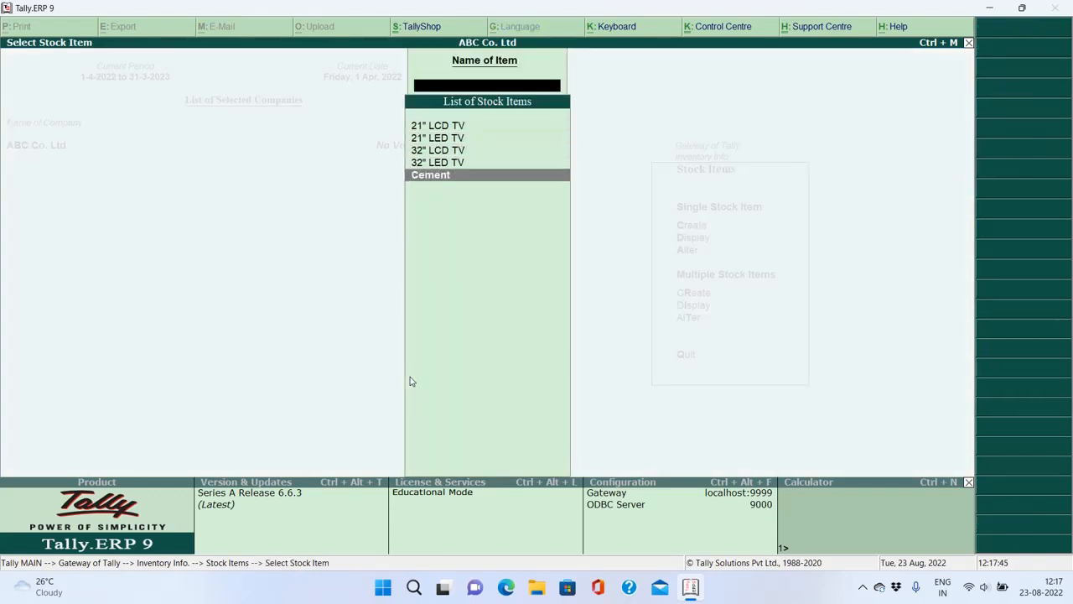
key("Up")
key("Up")
key("Down")
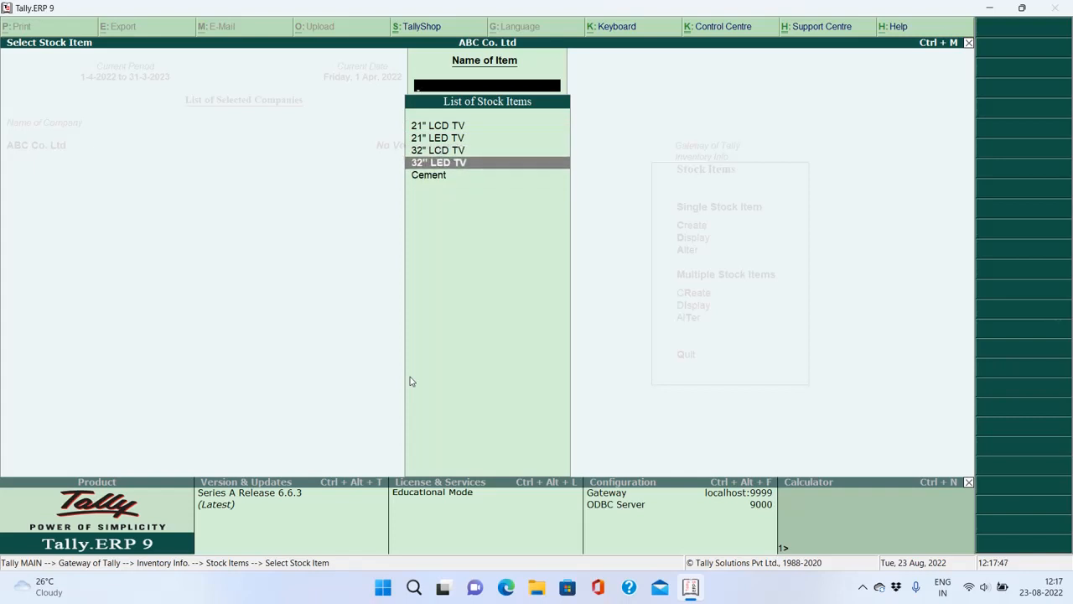
key("Down")
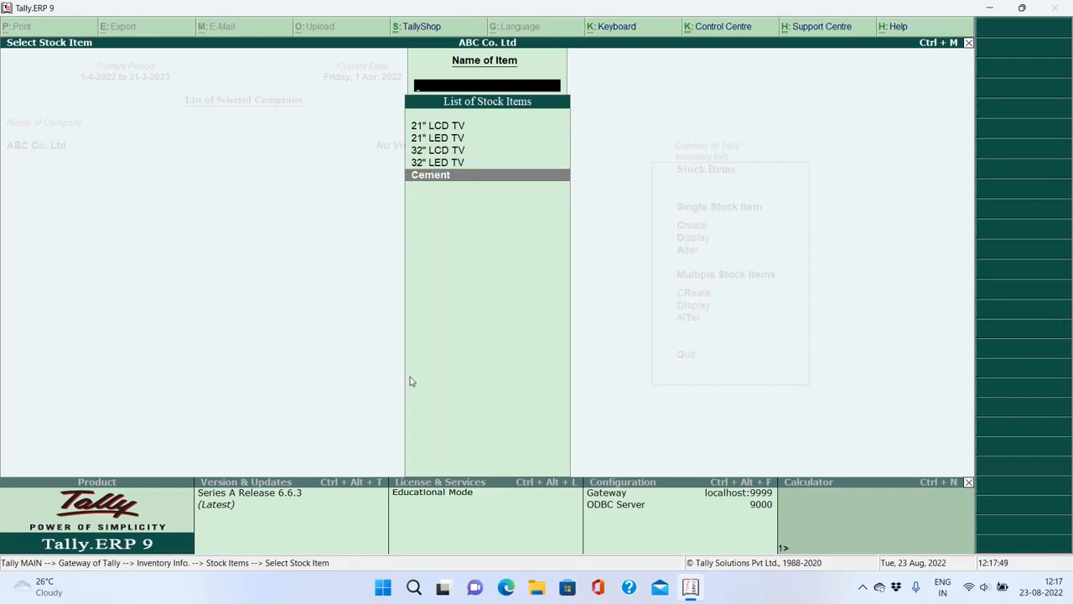
key("Return")
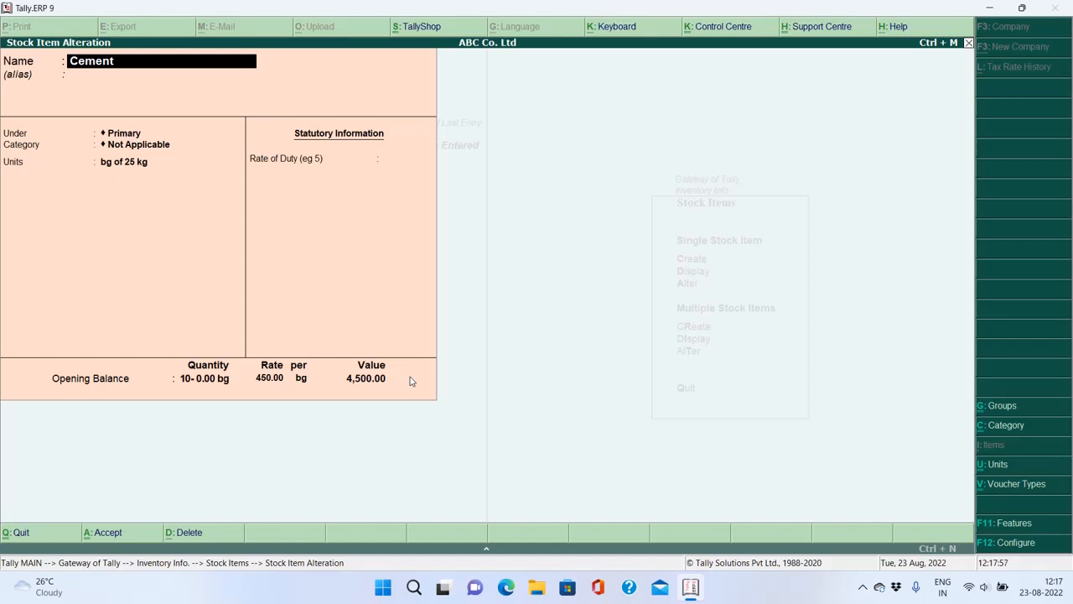
Change Cement's unit to bg, keeping it under Primary with category Not Applicable
key("Return")
key("Return")
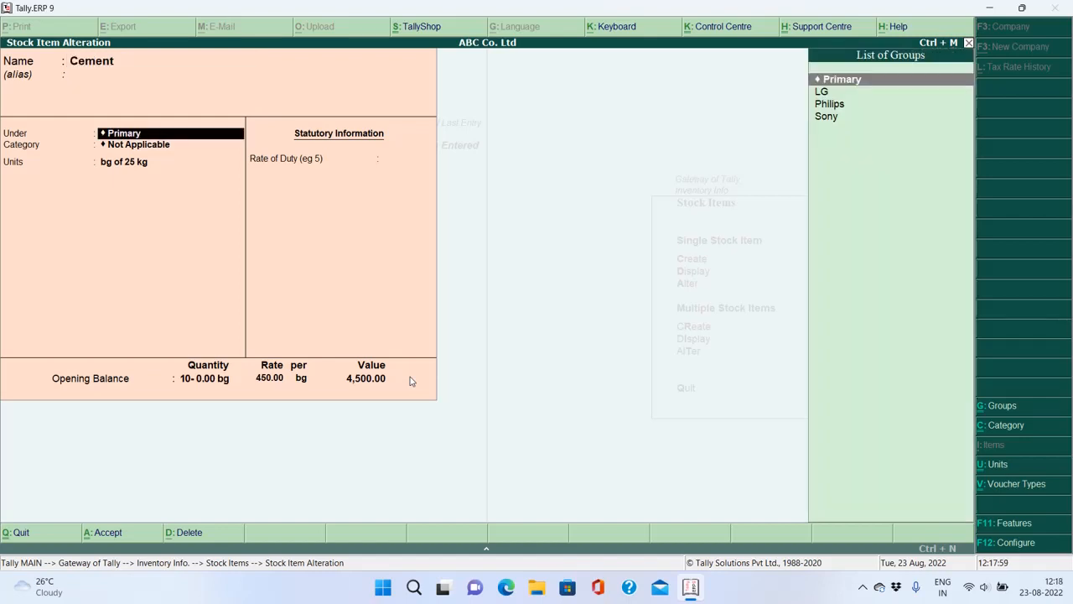
key("Return")
key("Return")
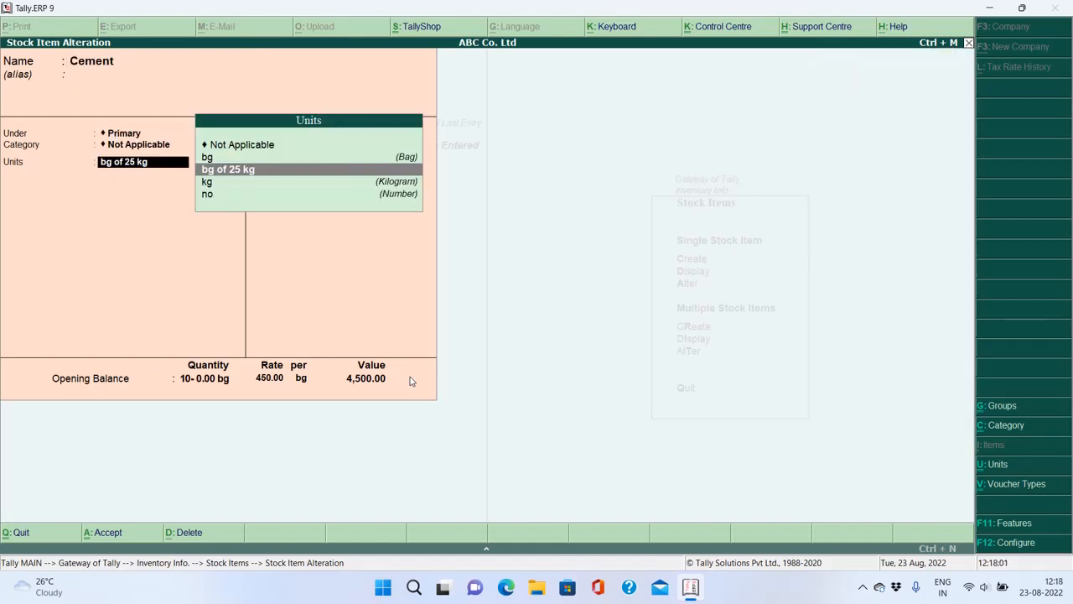
key("Up")
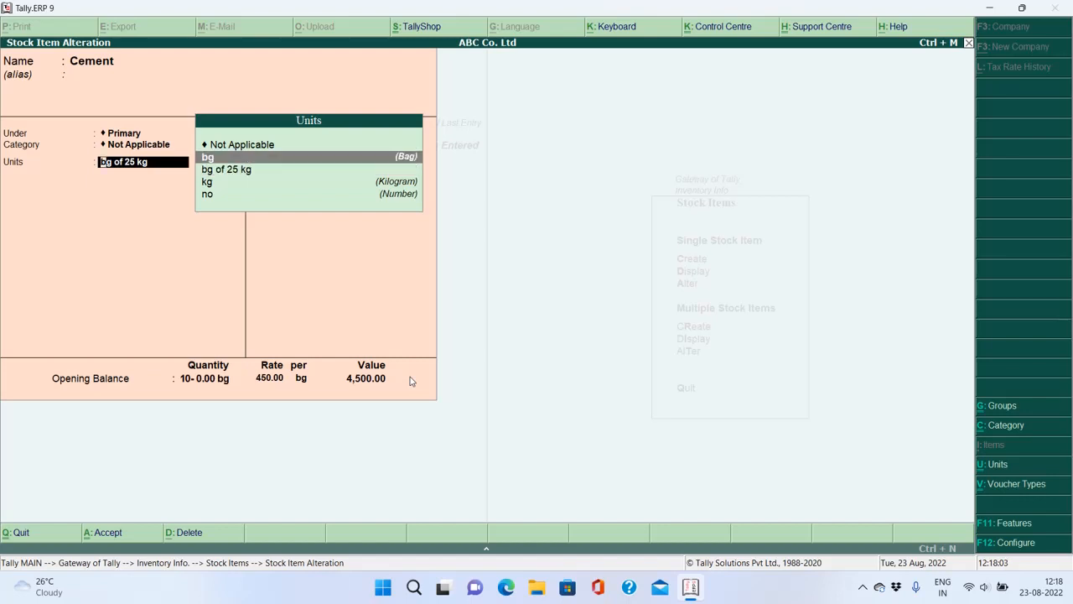
key("Return")
key("Return")
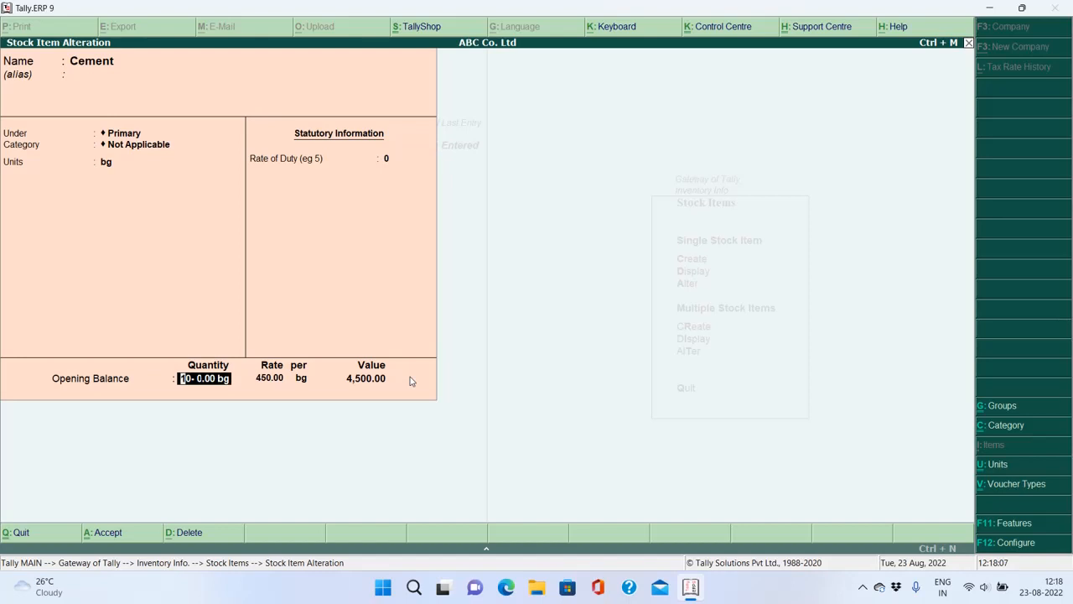
Set Cement's opening balance to 10 bg at a rate of 350 per bg and save the altered item
type("10")
key("Return")
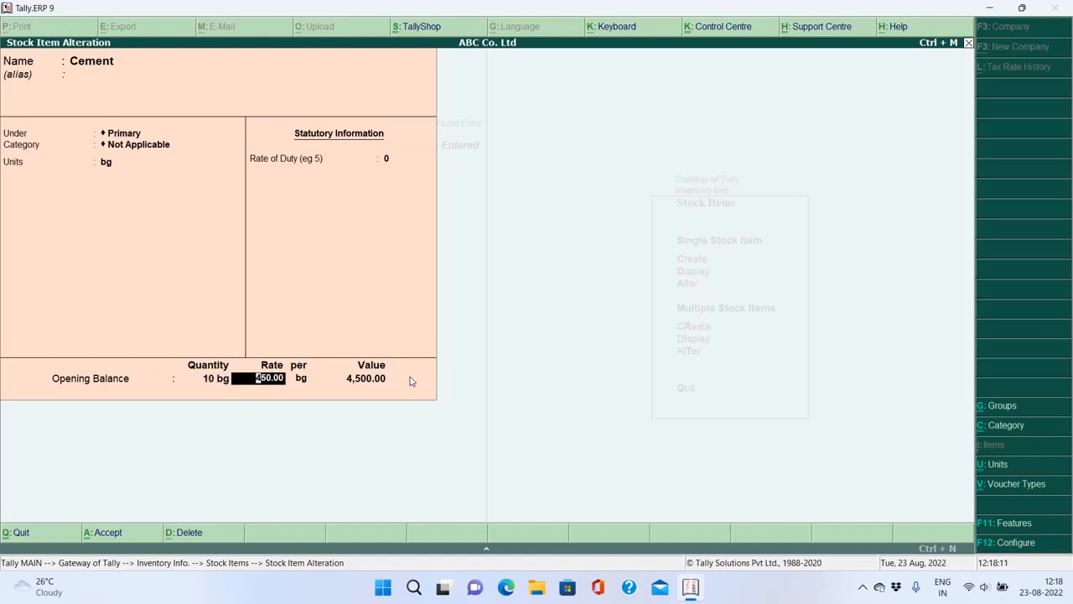
type("350")
key("Return")
key("Return")
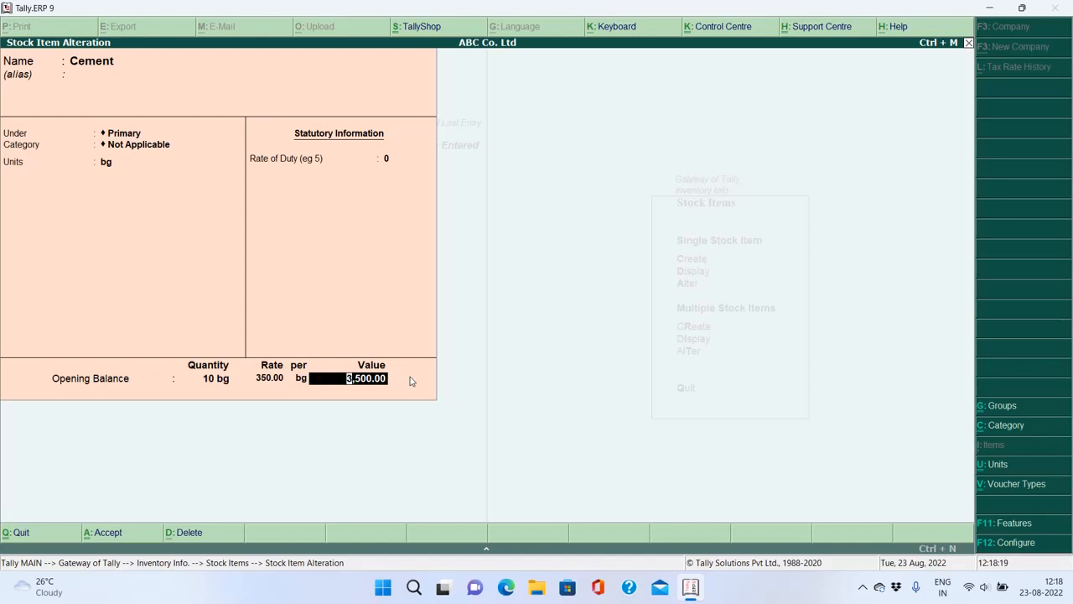
key("Return")
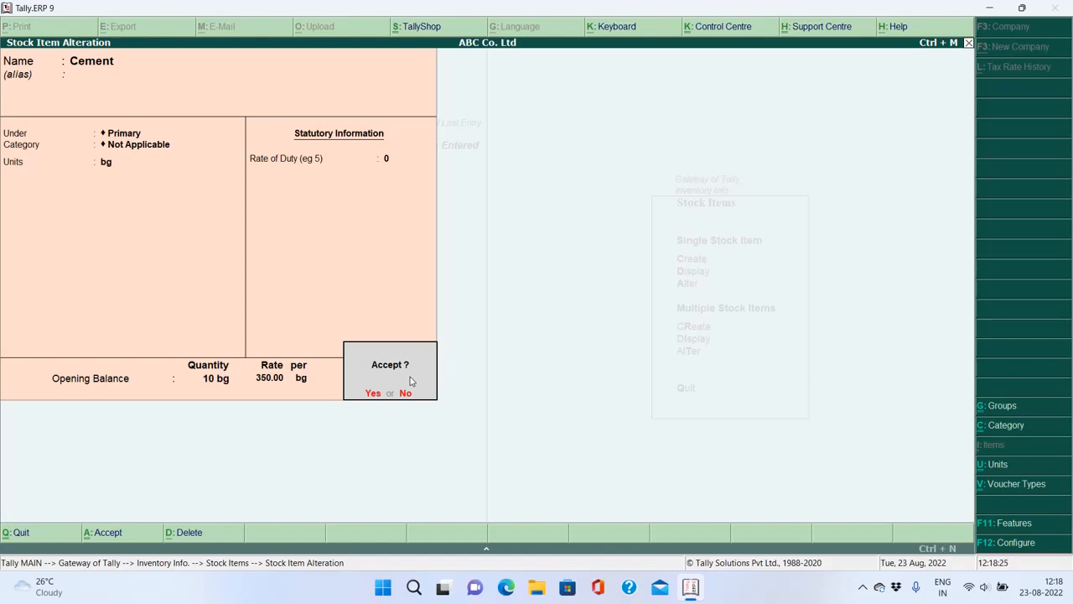
key("Return")
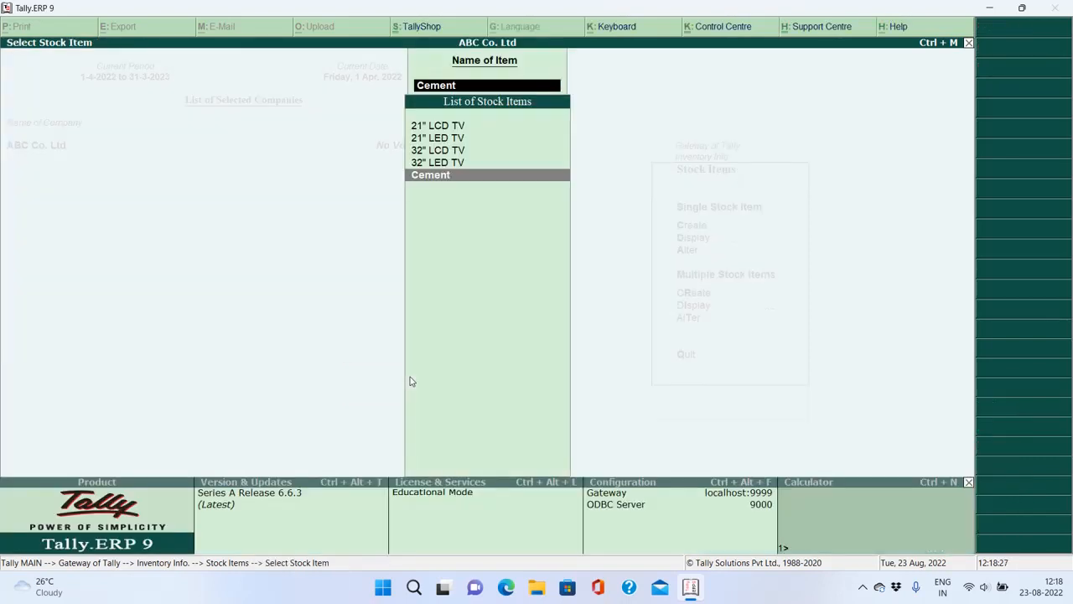
Leave stock item alteration and return to the Gateway of Tally
key("Escape")
key("Escape")
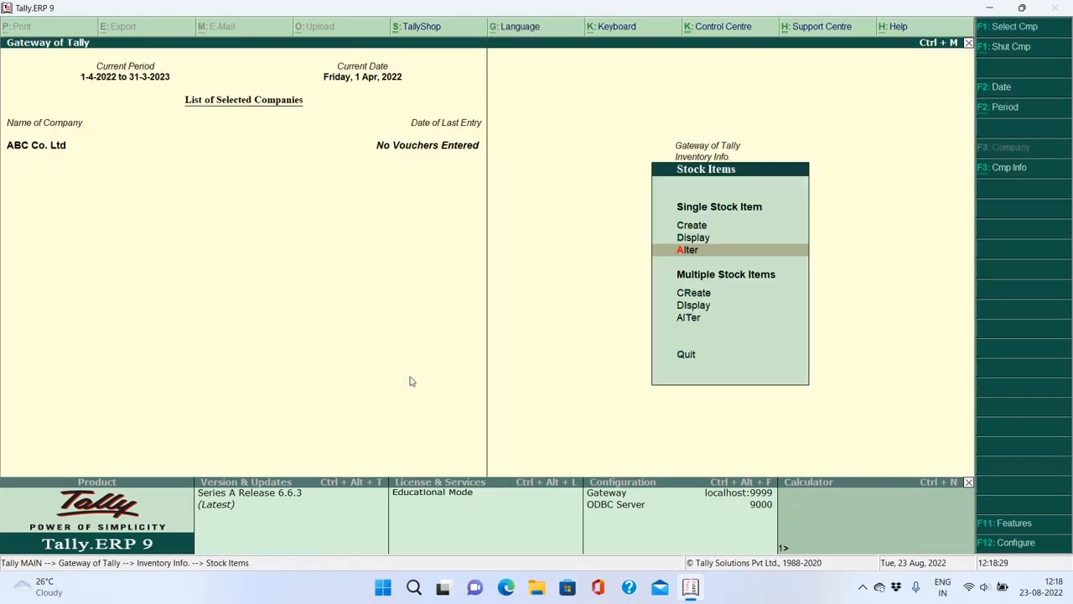
key("Escape")
key("Escape")
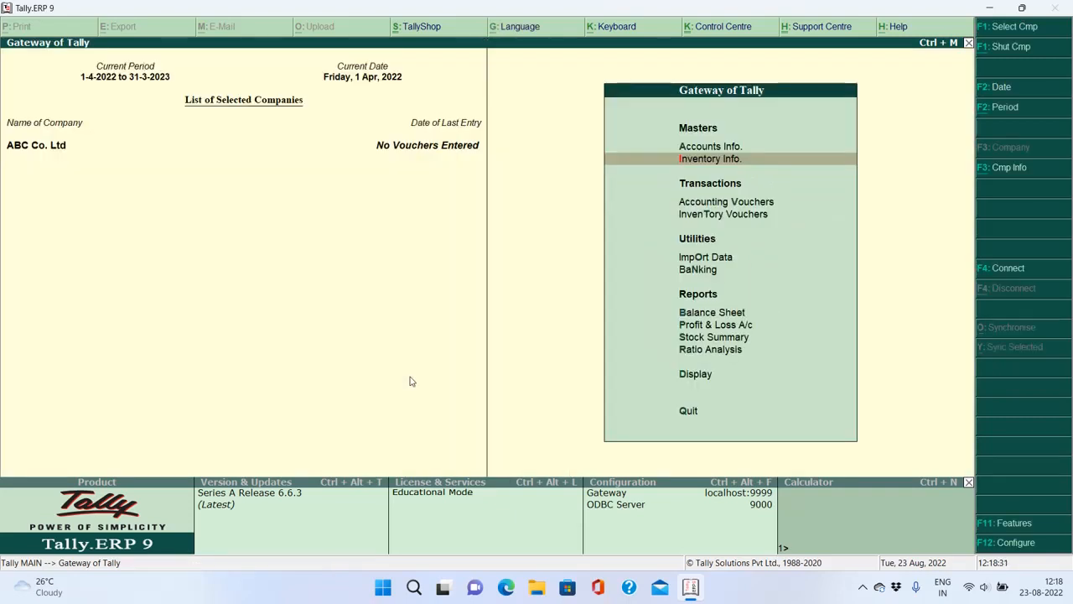
Reopen single stock item alteration from the inventory masters to show the selectable items
key("Down")
key("Up")
key("Return")
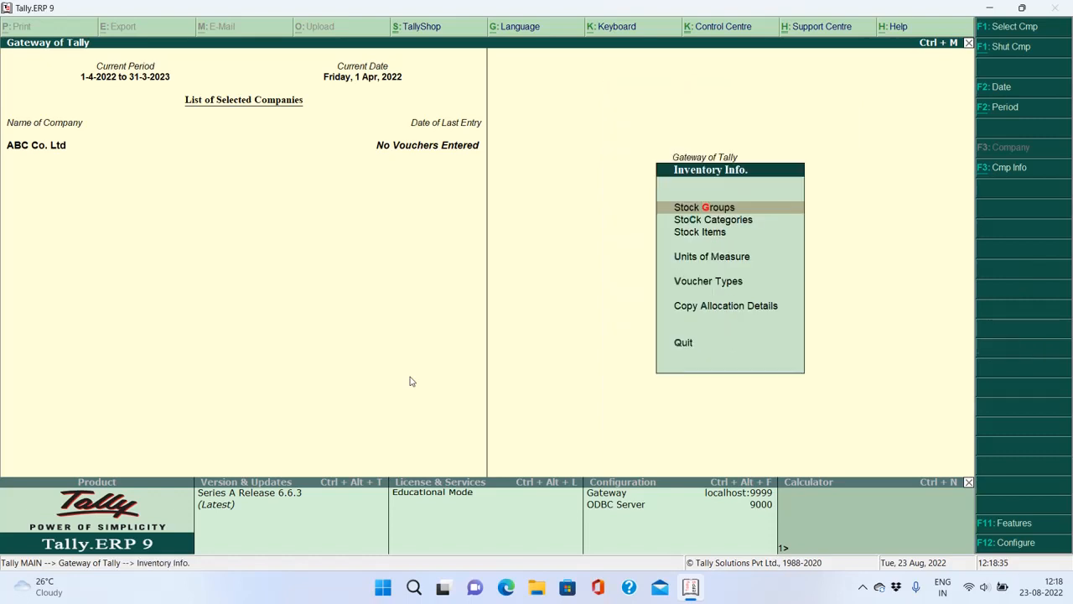
key("Down")
key("Down")
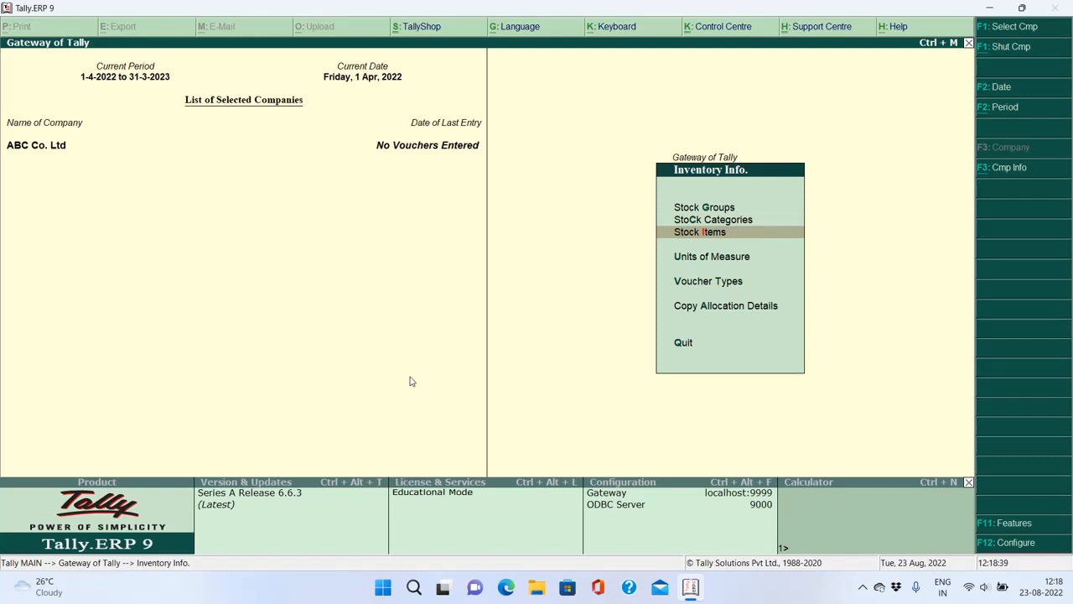
key("Return")
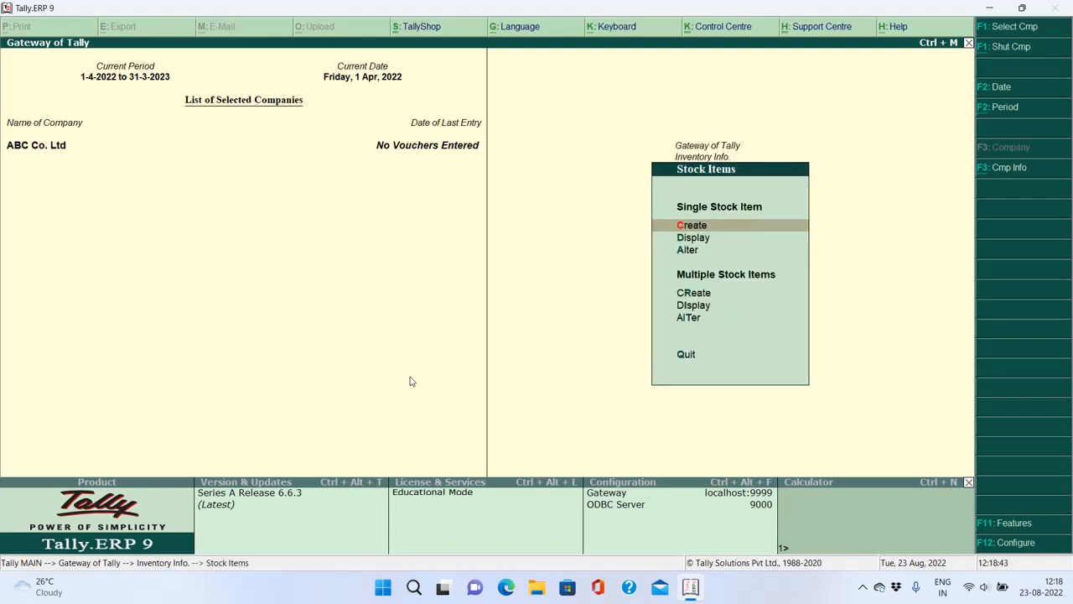
key("Down")
key("Down")
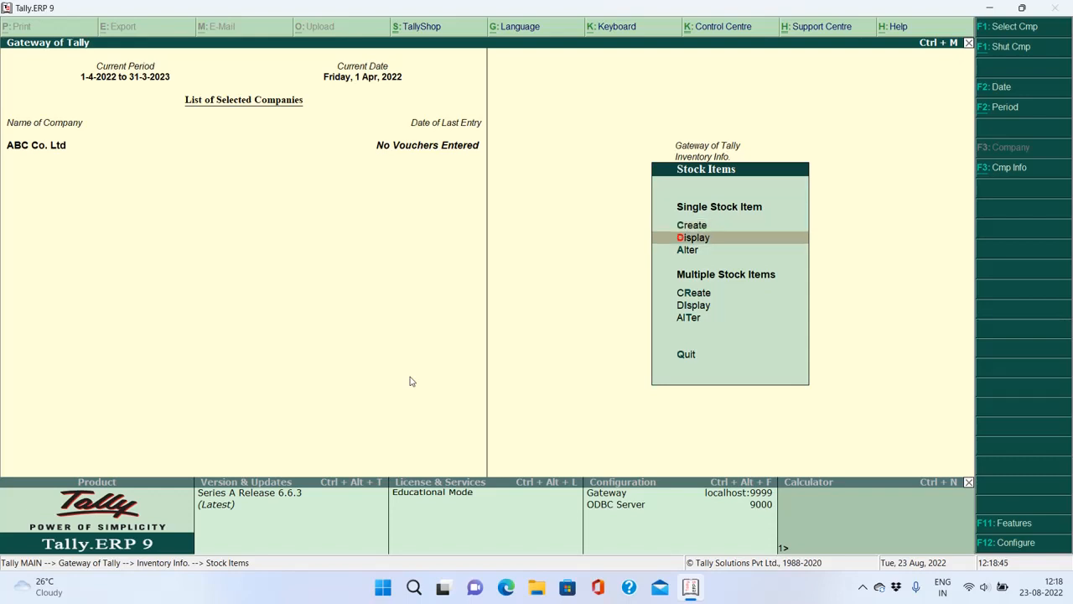
key("Return")
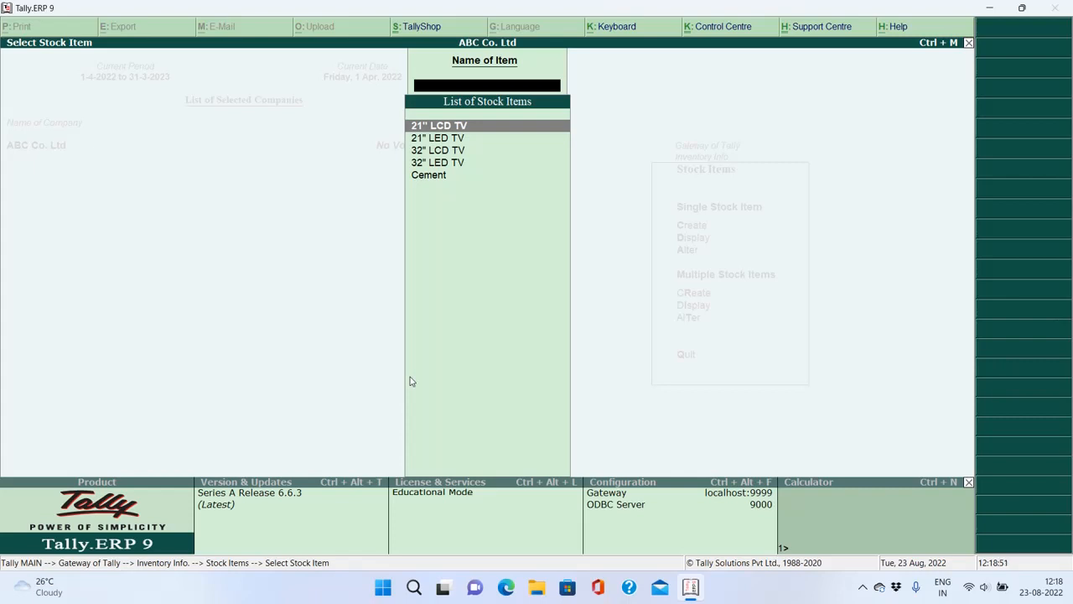
Open Cement for alteration and delete this stock item
key("Down")
key("Down")
key("Down")
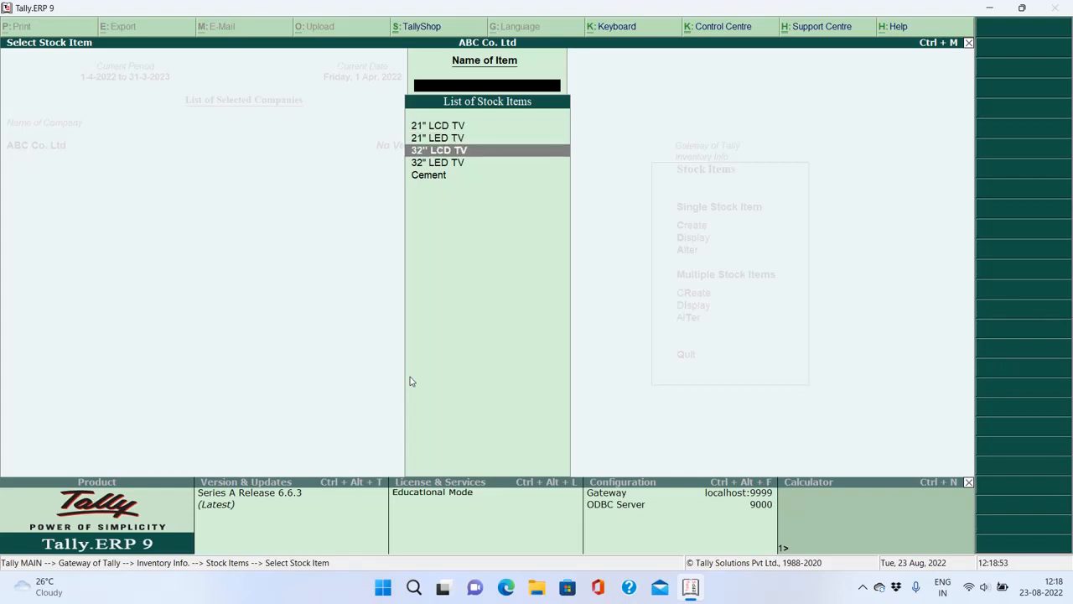
key("Down")
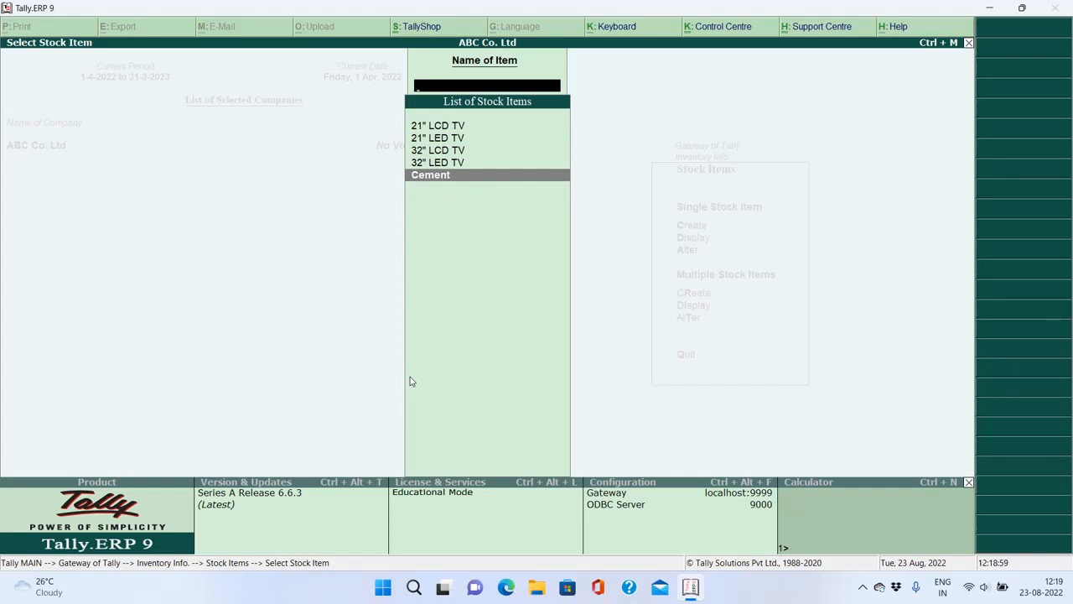
key("Return")
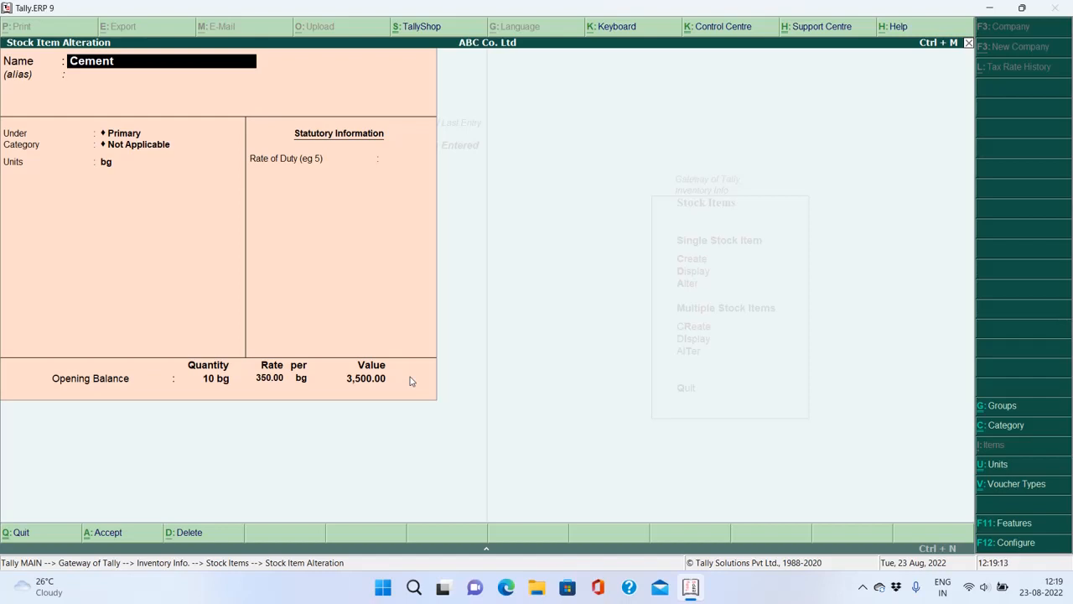
key("alt+d")
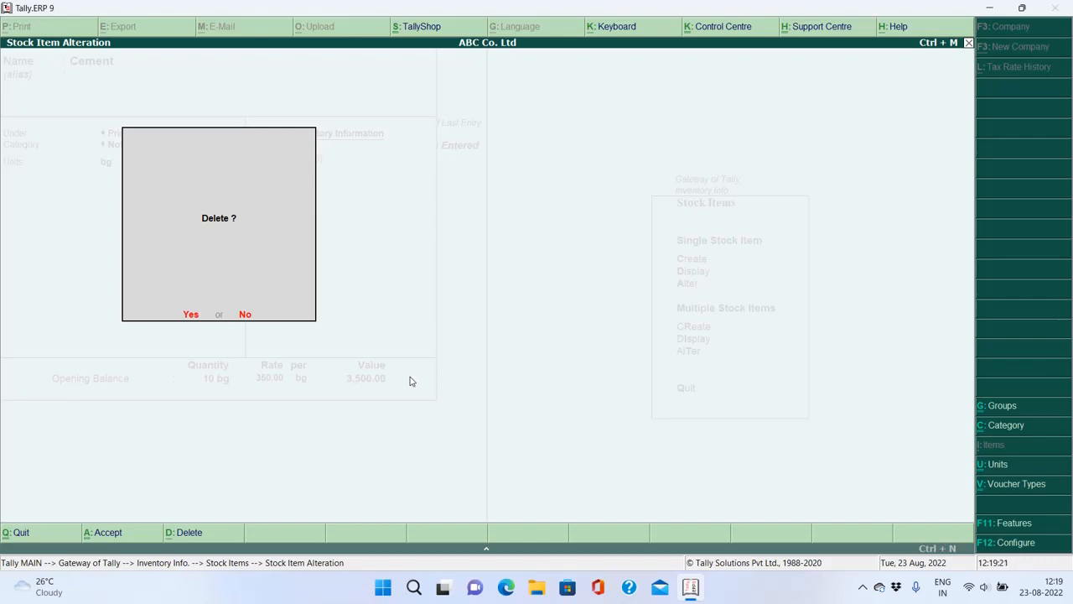
key("y")
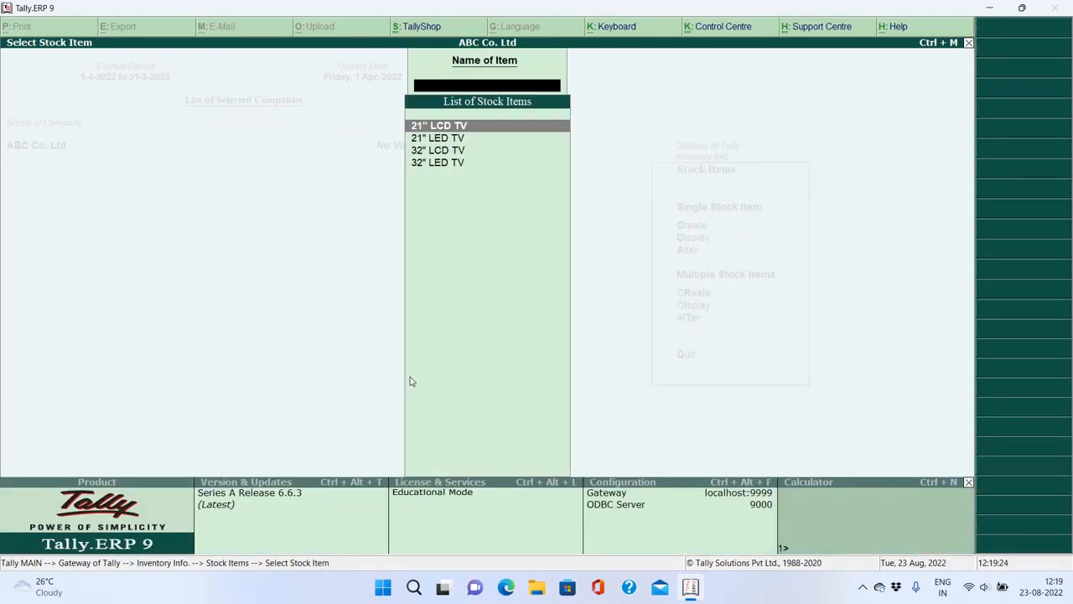
Look through the list of stock items to check which ones remain
key("Down")
key("Down")
key("Down")
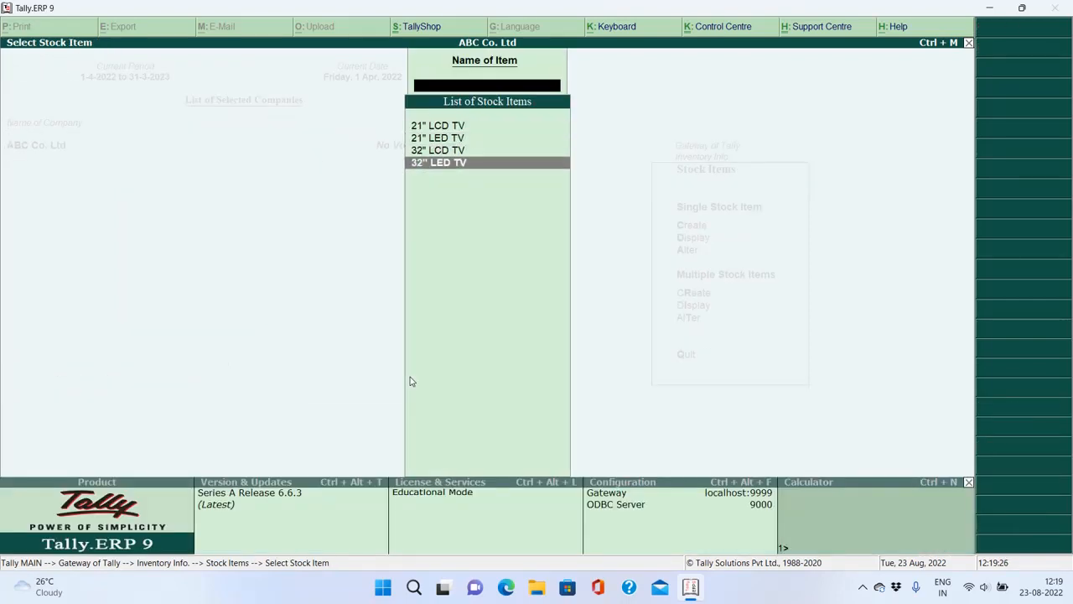
key("Up")
key("Up")
key("Up")
key("Down")
key("Down")
key("Down")
Close the stock item selection and go back to the Gateway of Tally
key("Escape")
key("Escape")
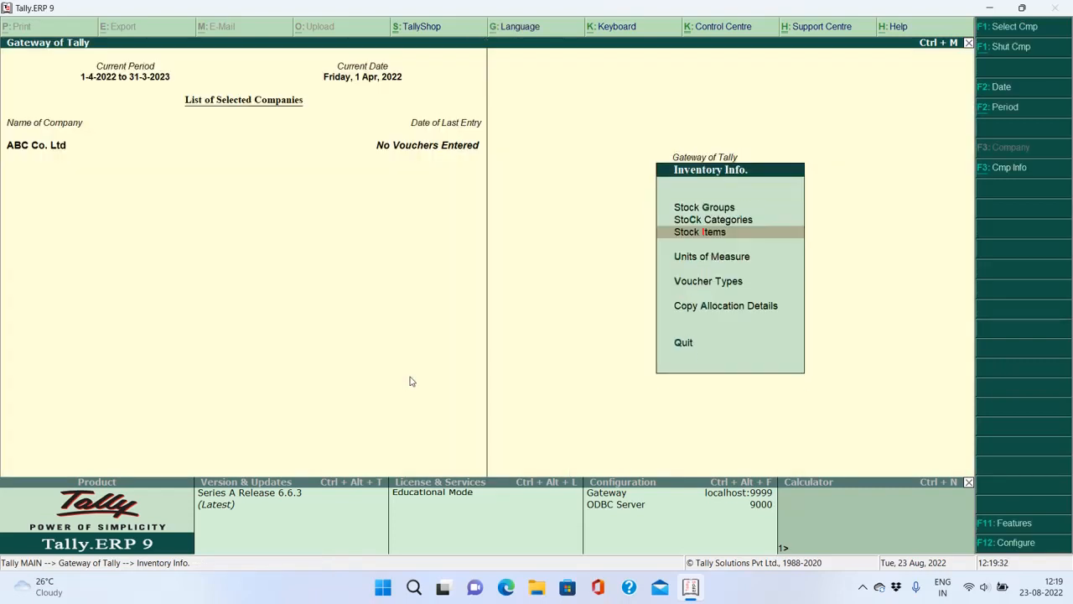
key("Up")
key("Up")
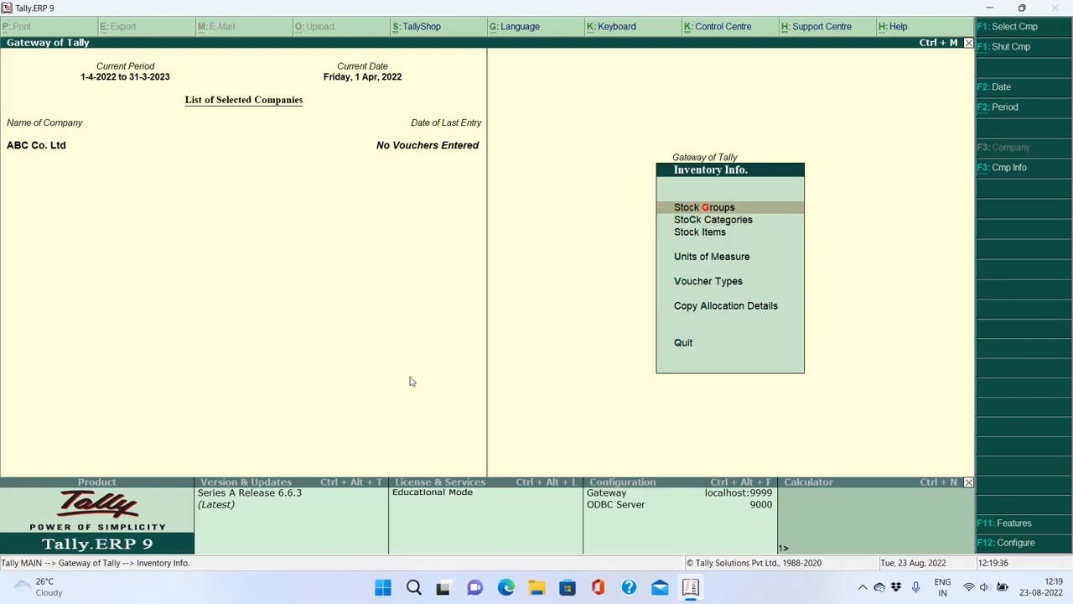
key("Down")
key("Down")
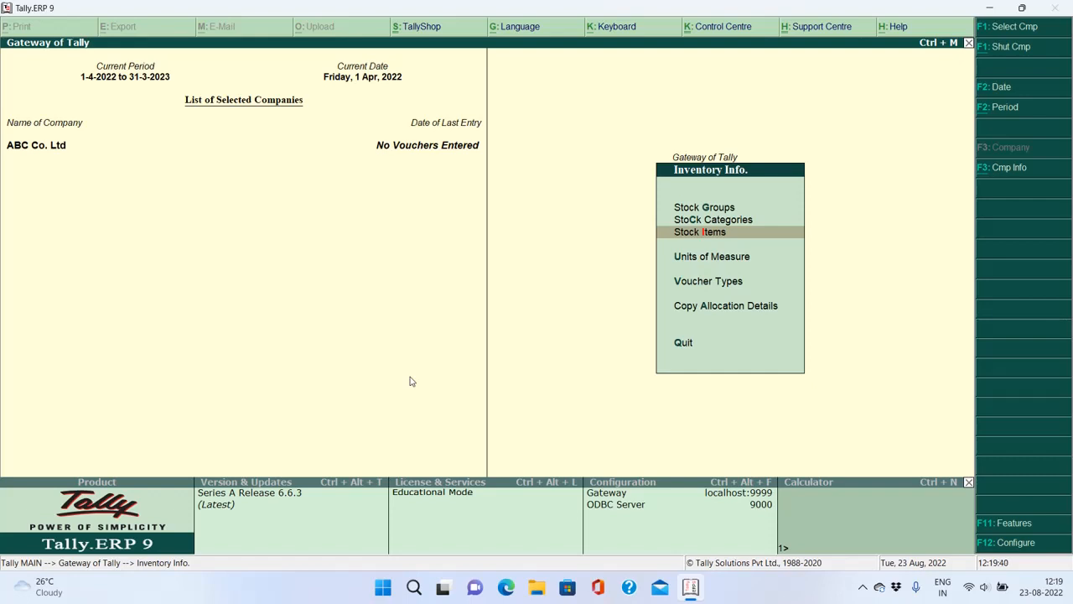
key("Escape")
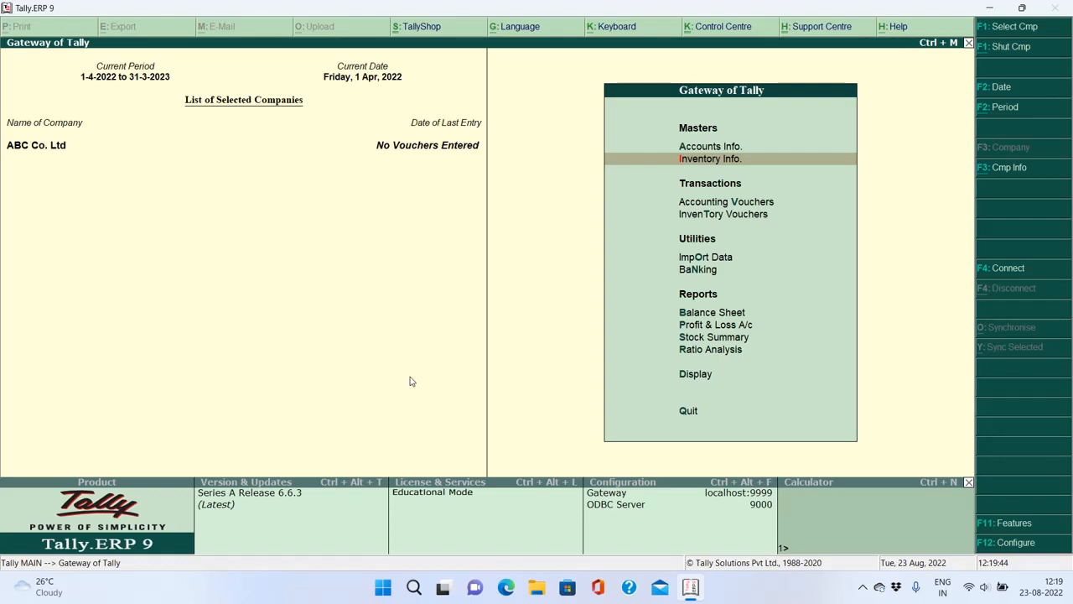
left_click(863, 586)
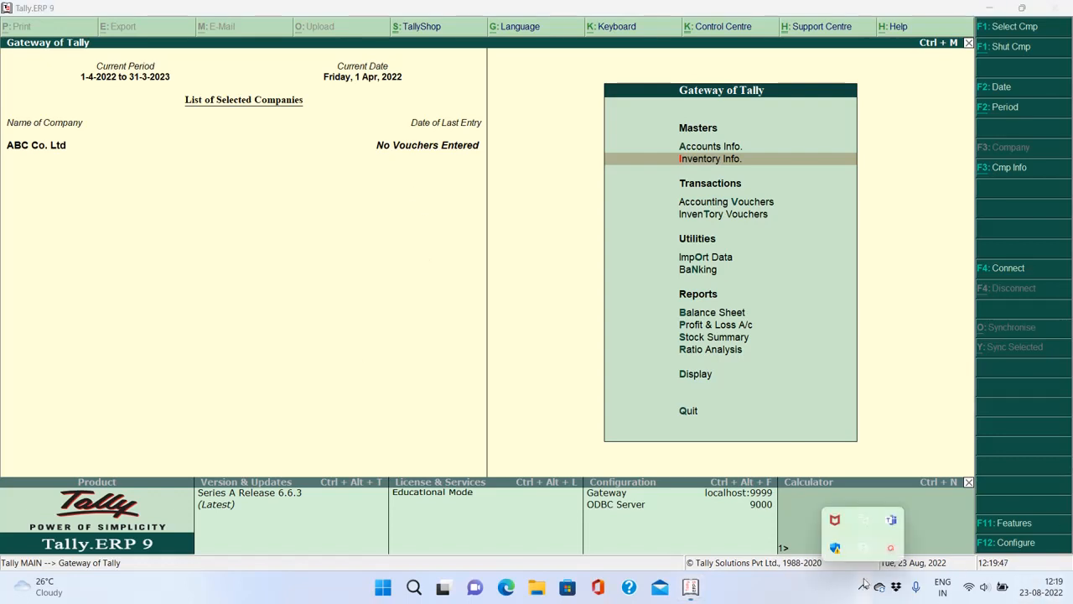
left_click(893, 550)
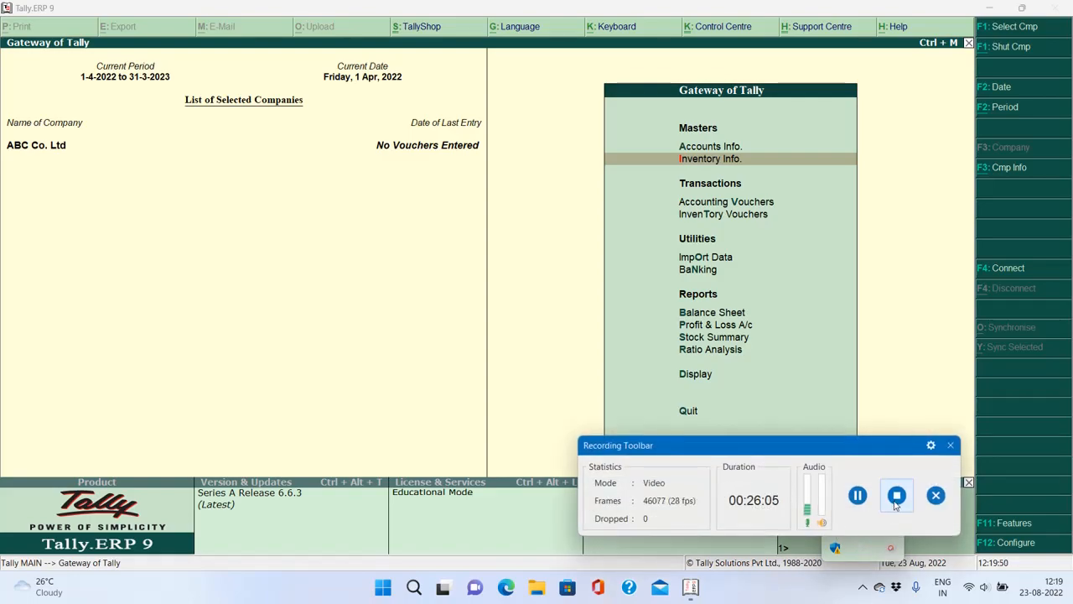